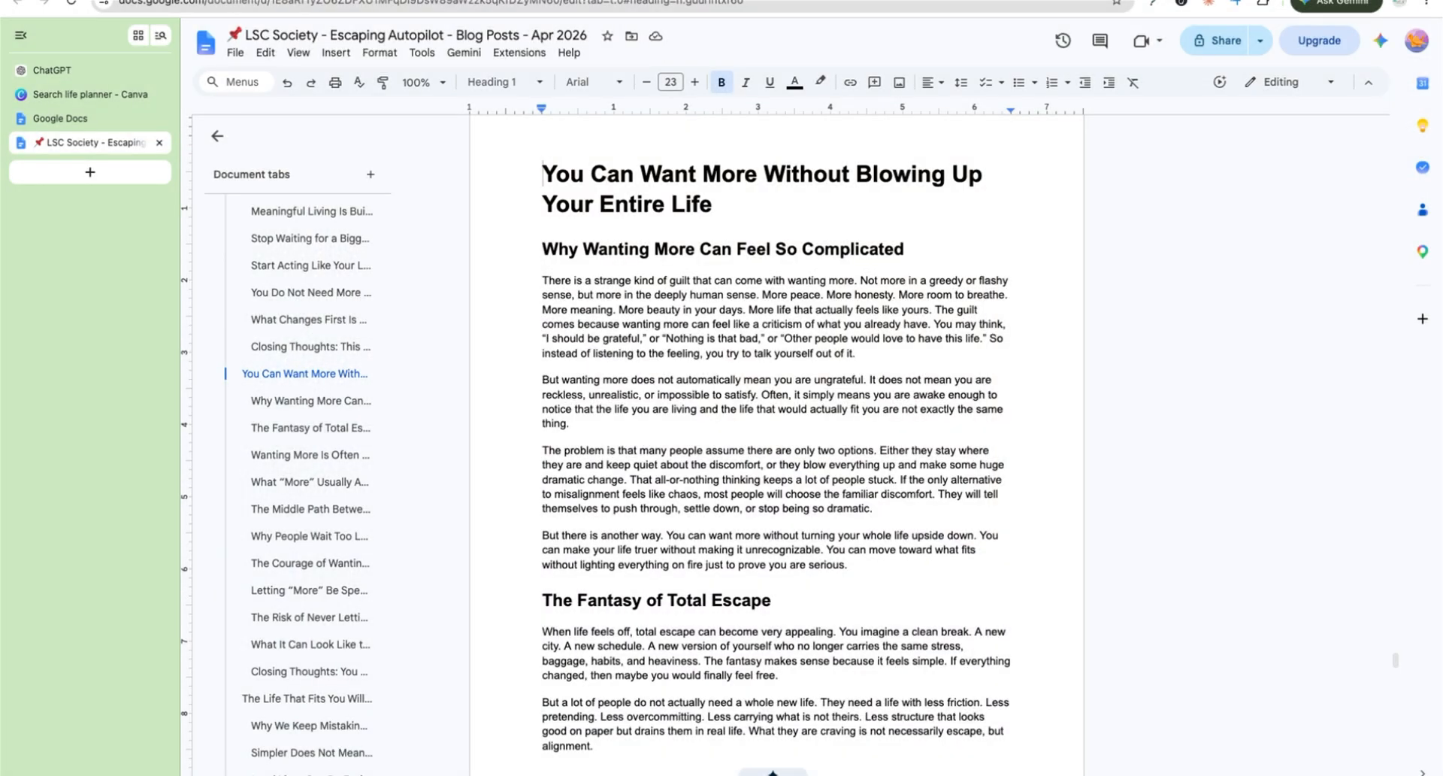
Step: Select and copy the blog post 'You Can Want More Without Blowing Up Your Entire Life' starting from its title
click(652, 204)
drag(545, 152, 782, 201)
click(782, 202)
scroll(1044, 368, down, 3)
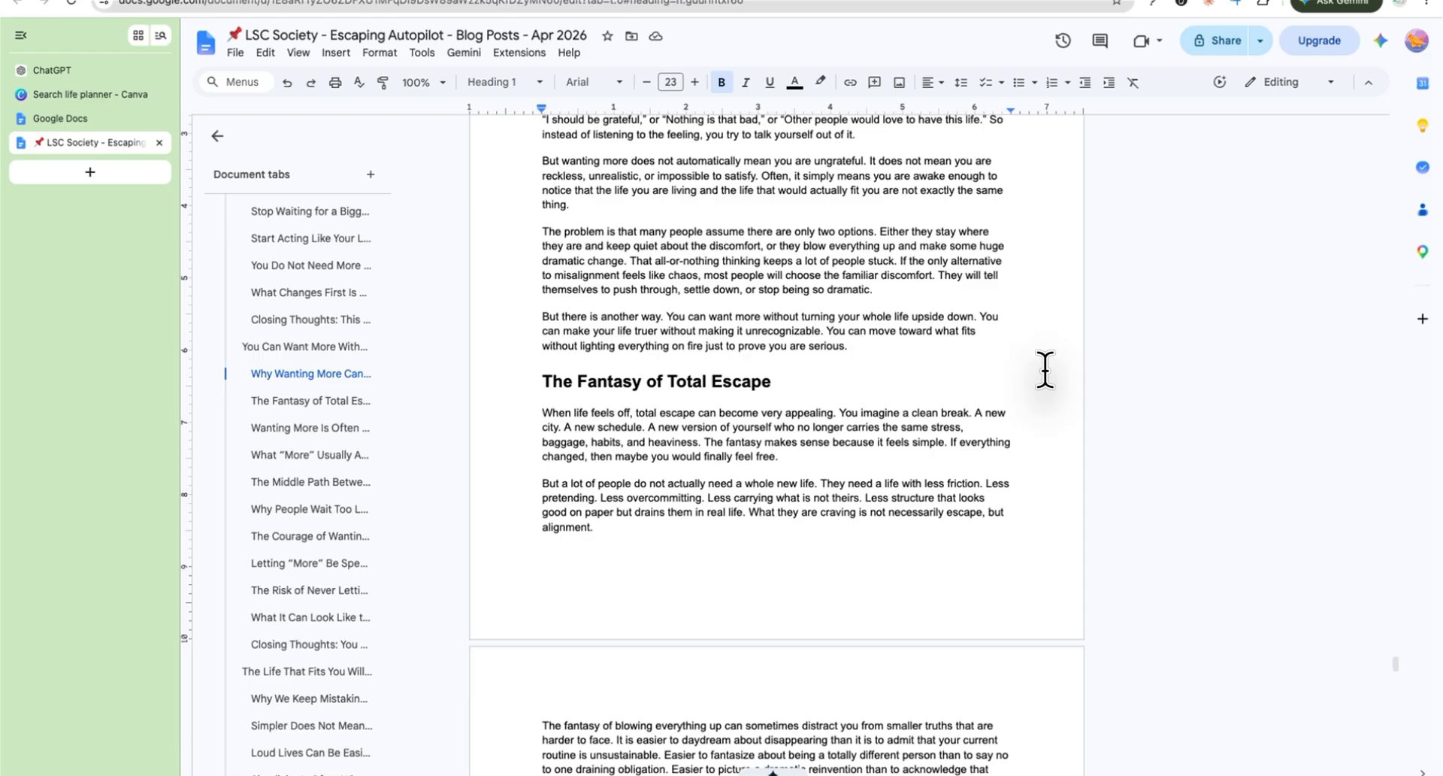
scroll(1044, 368, down, 1)
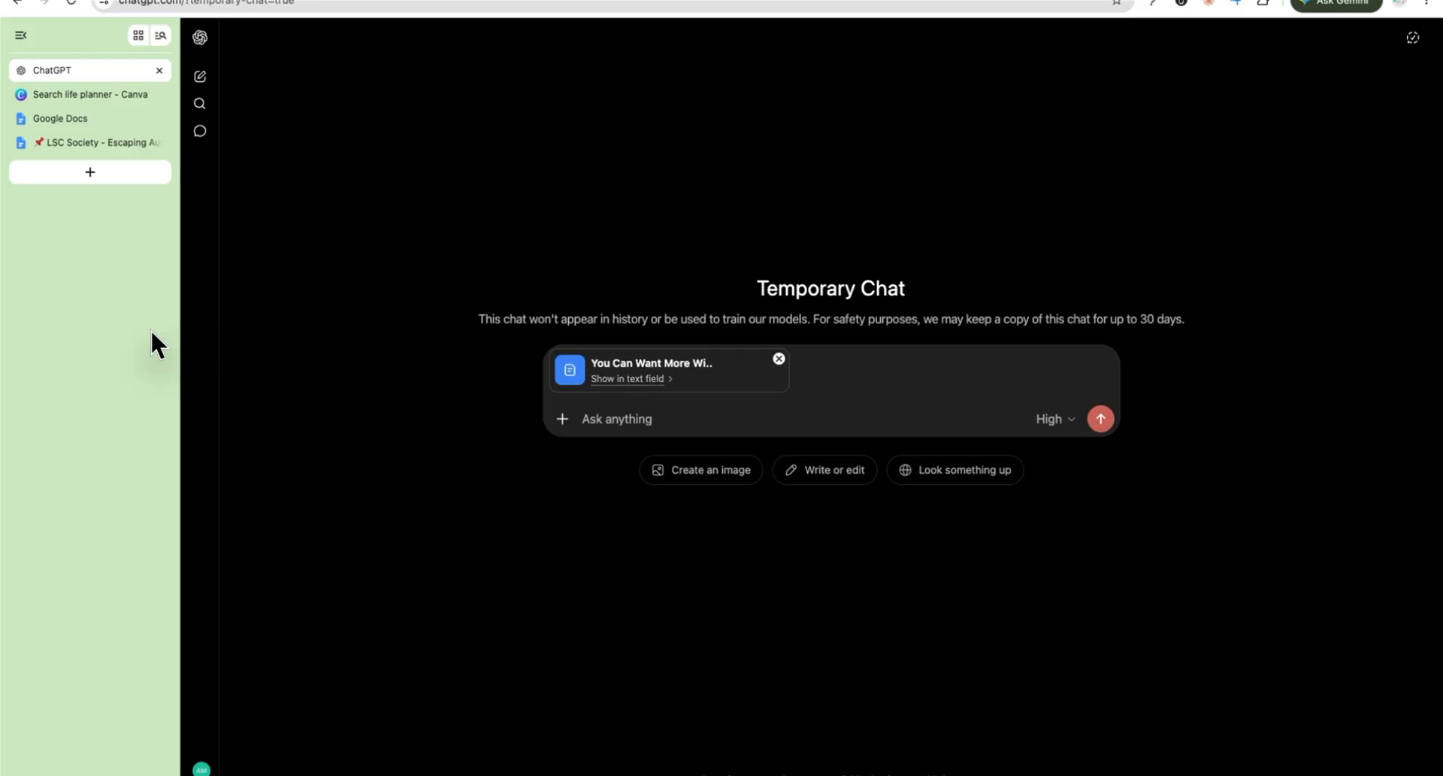
Step: Paste the lead magnet prompt about the PLR blog post into the temporary chat and send it
key(super+v)
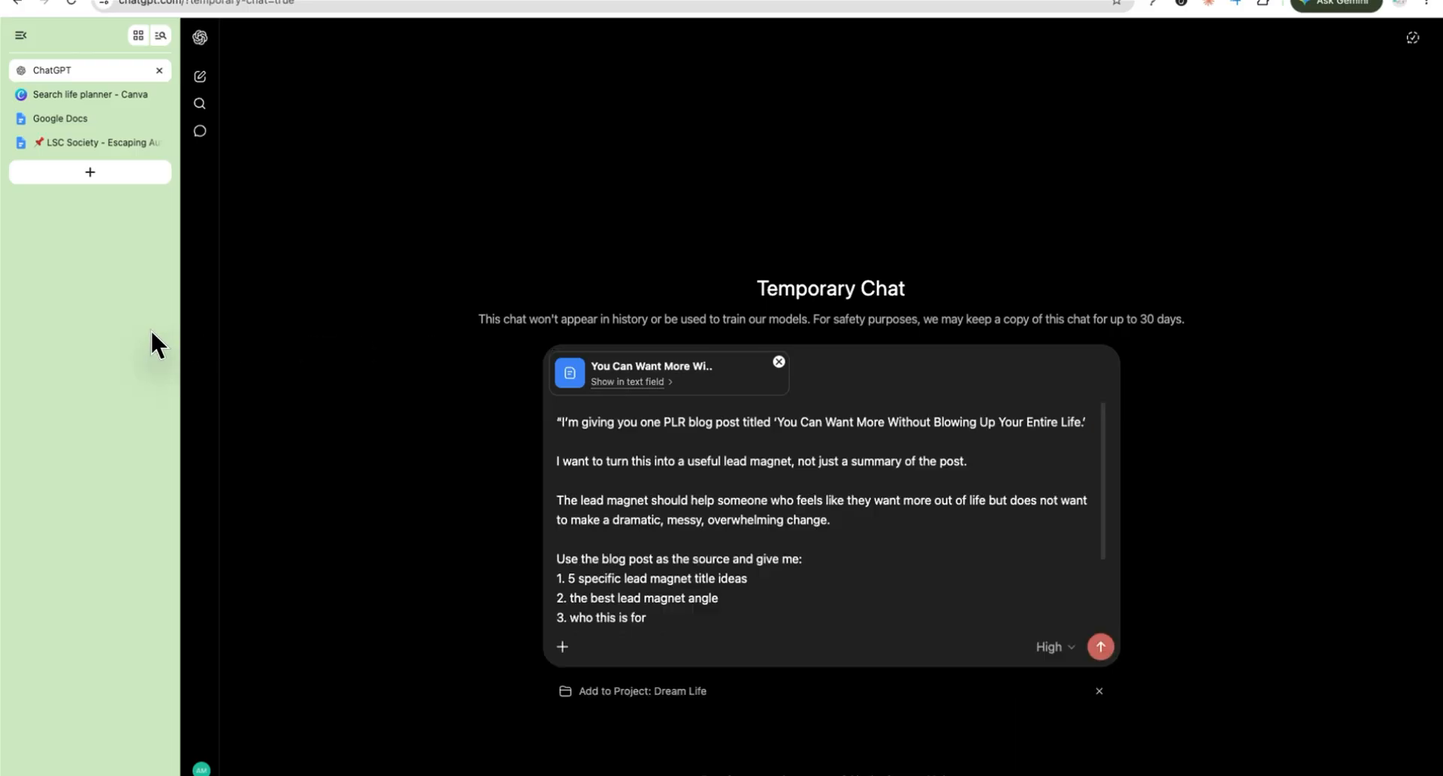
click(609, 465)
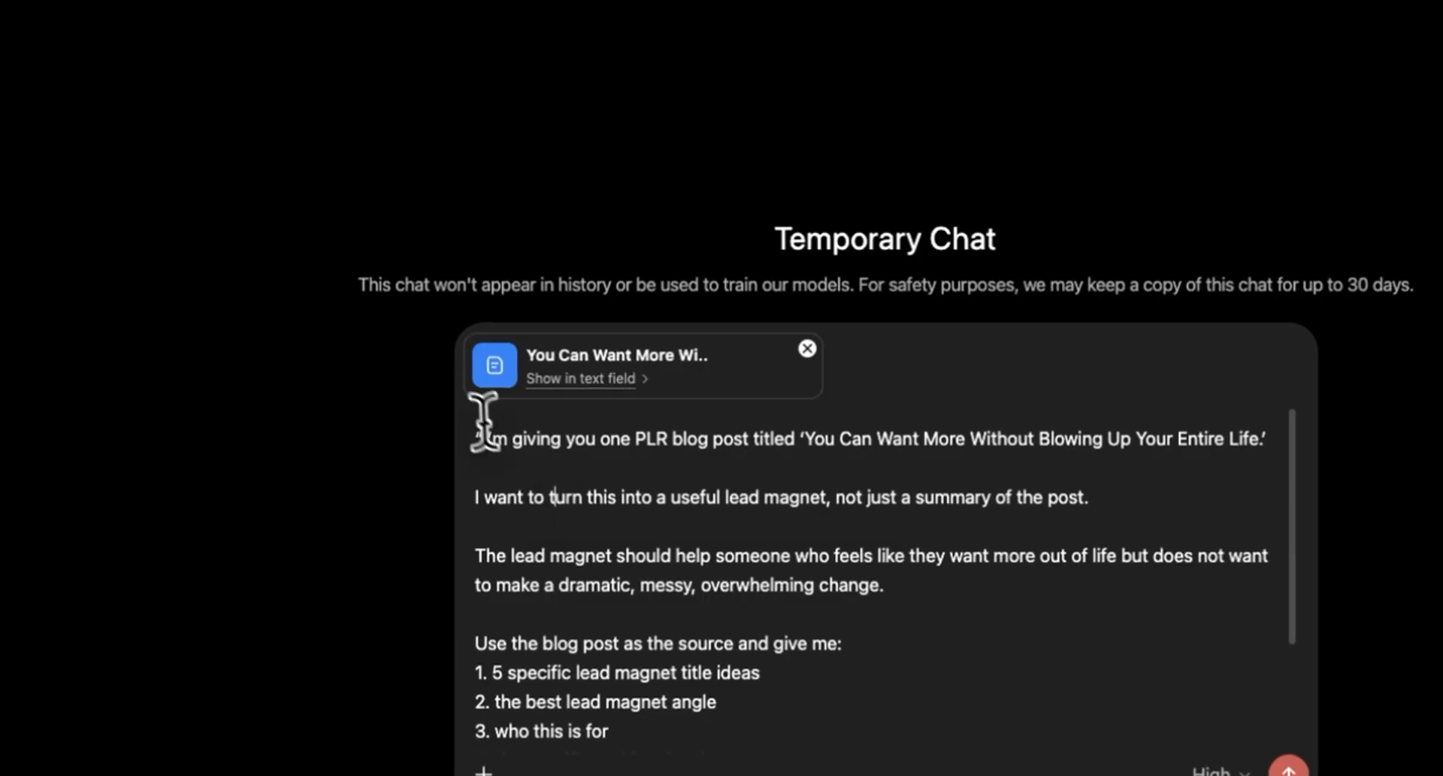
click(734, 430)
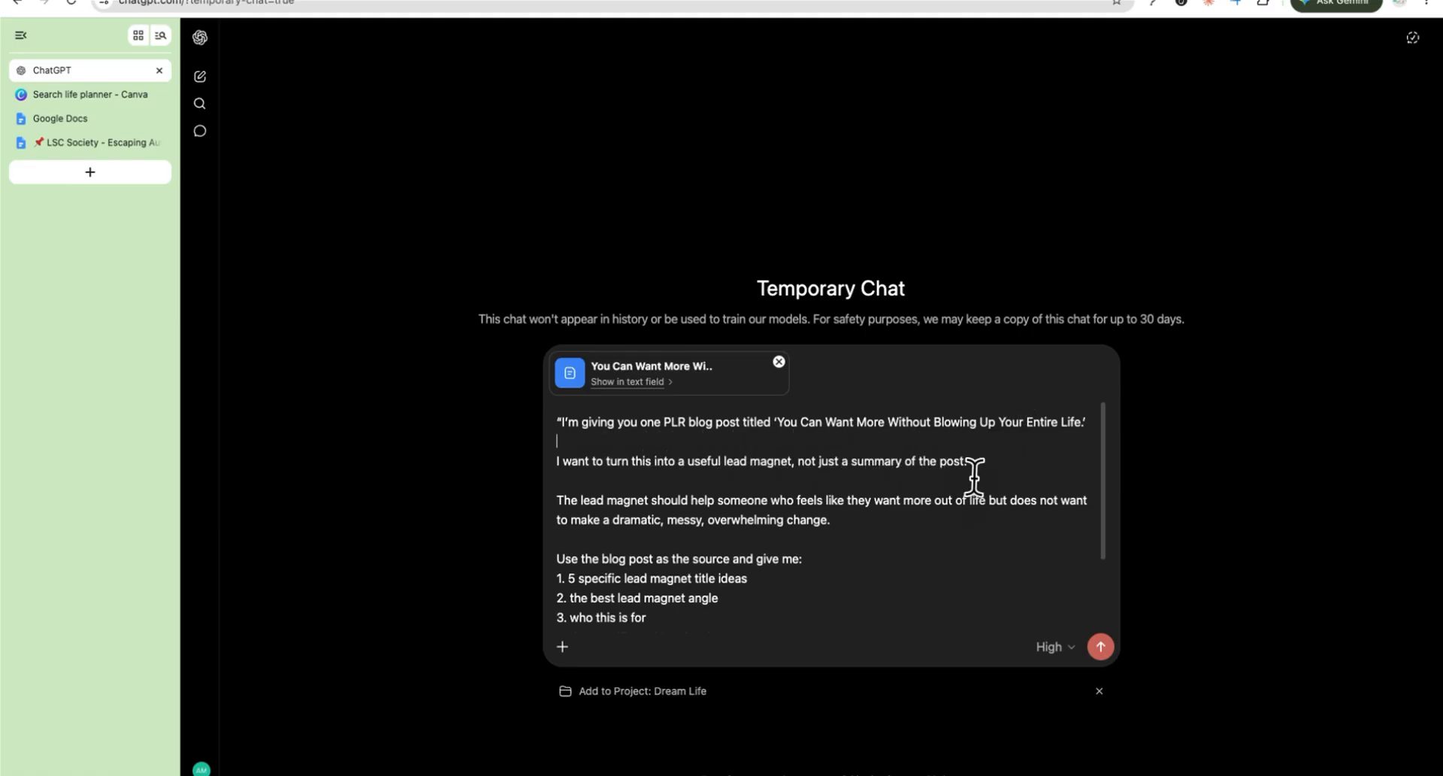
scroll(1008, 537, down, 3)
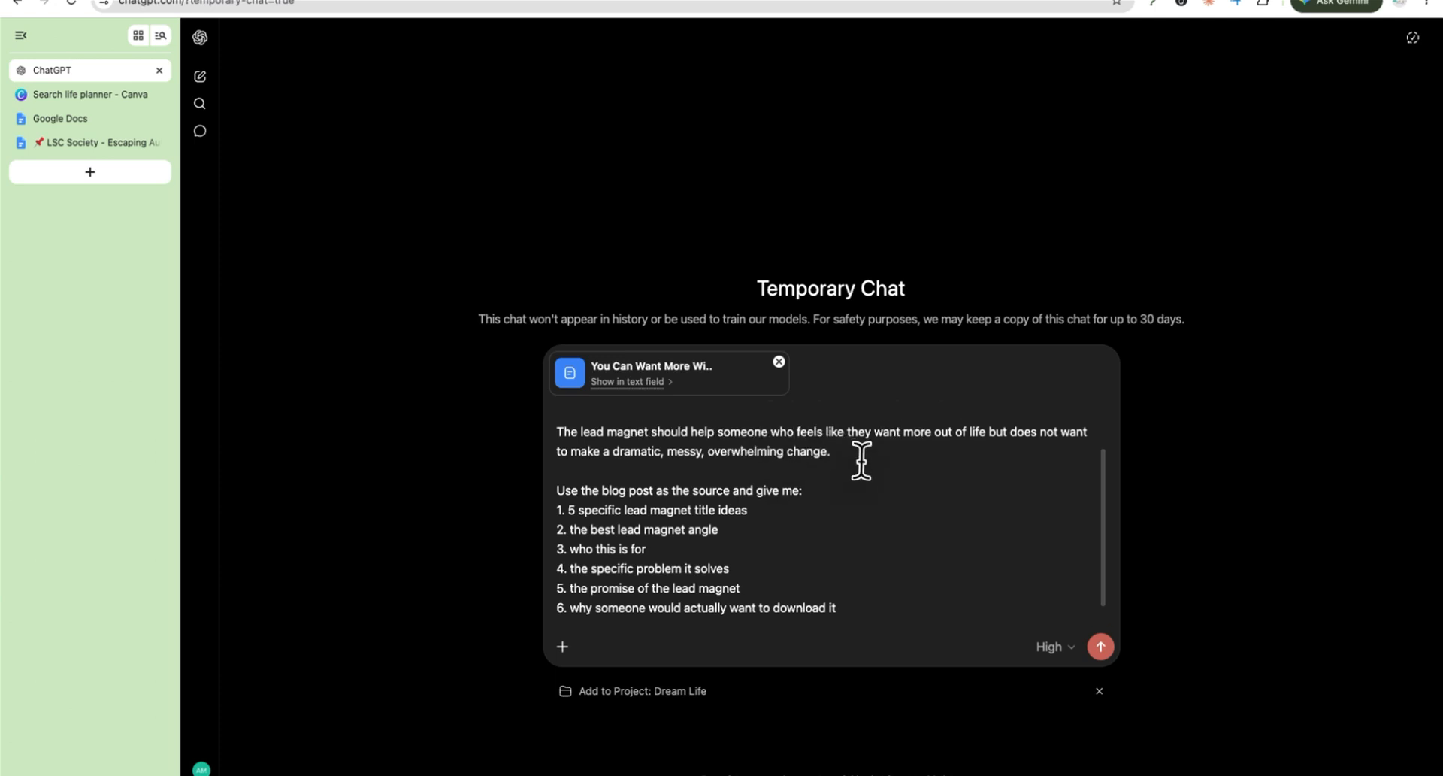
scroll(861, 460, down, 2)
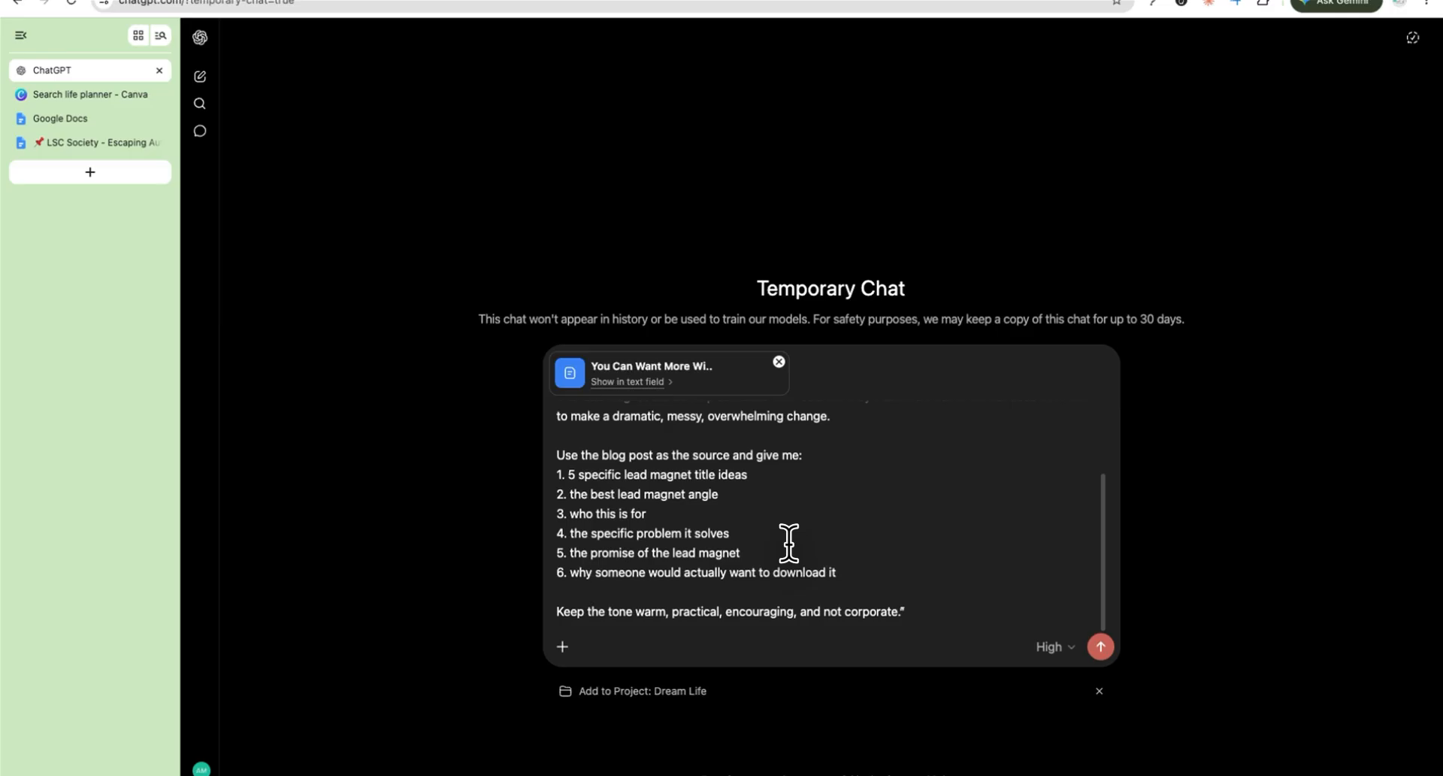
click(1100, 646)
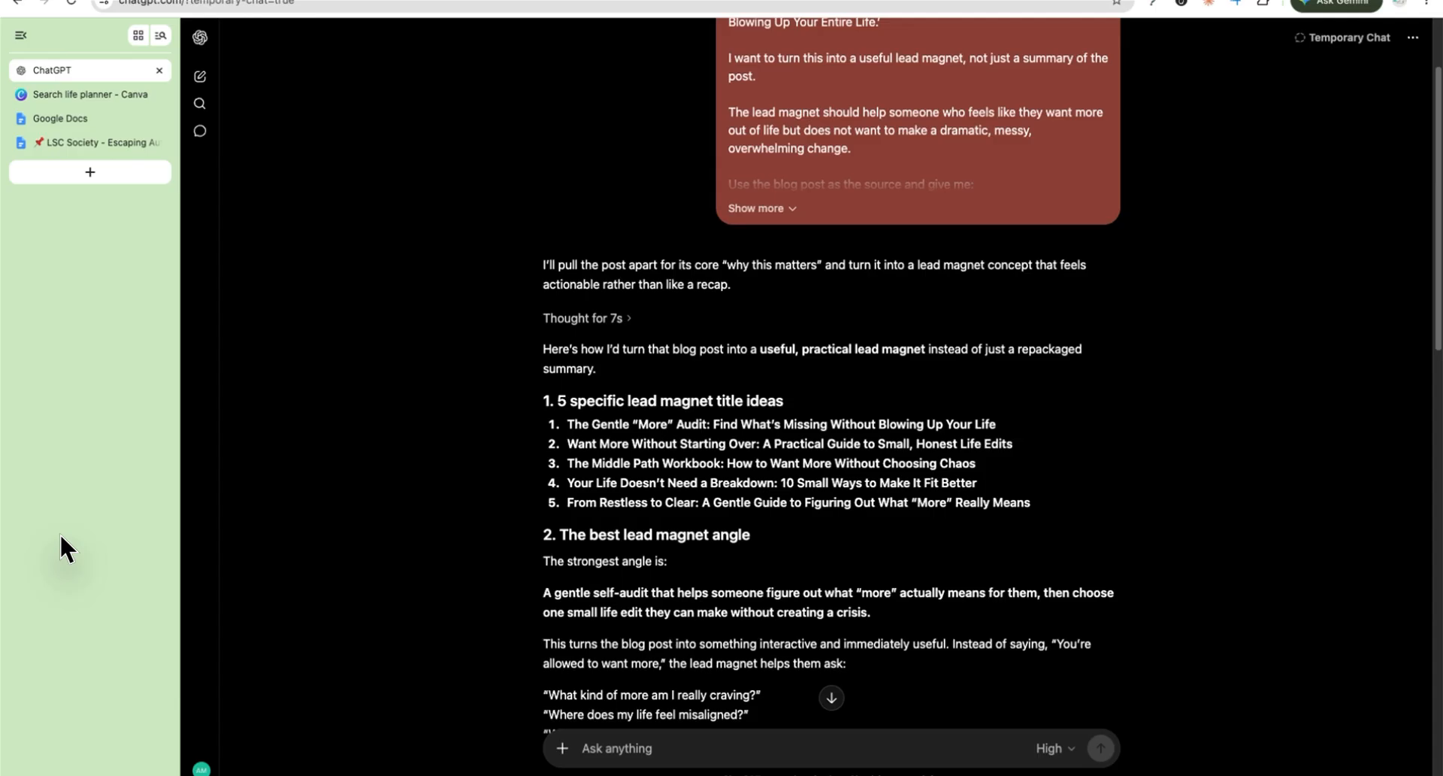
Step: Review the lead magnet ideas and copy the promise sentence beginning 'In 15–20 minutes'
scroll(742, 505, down, 4)
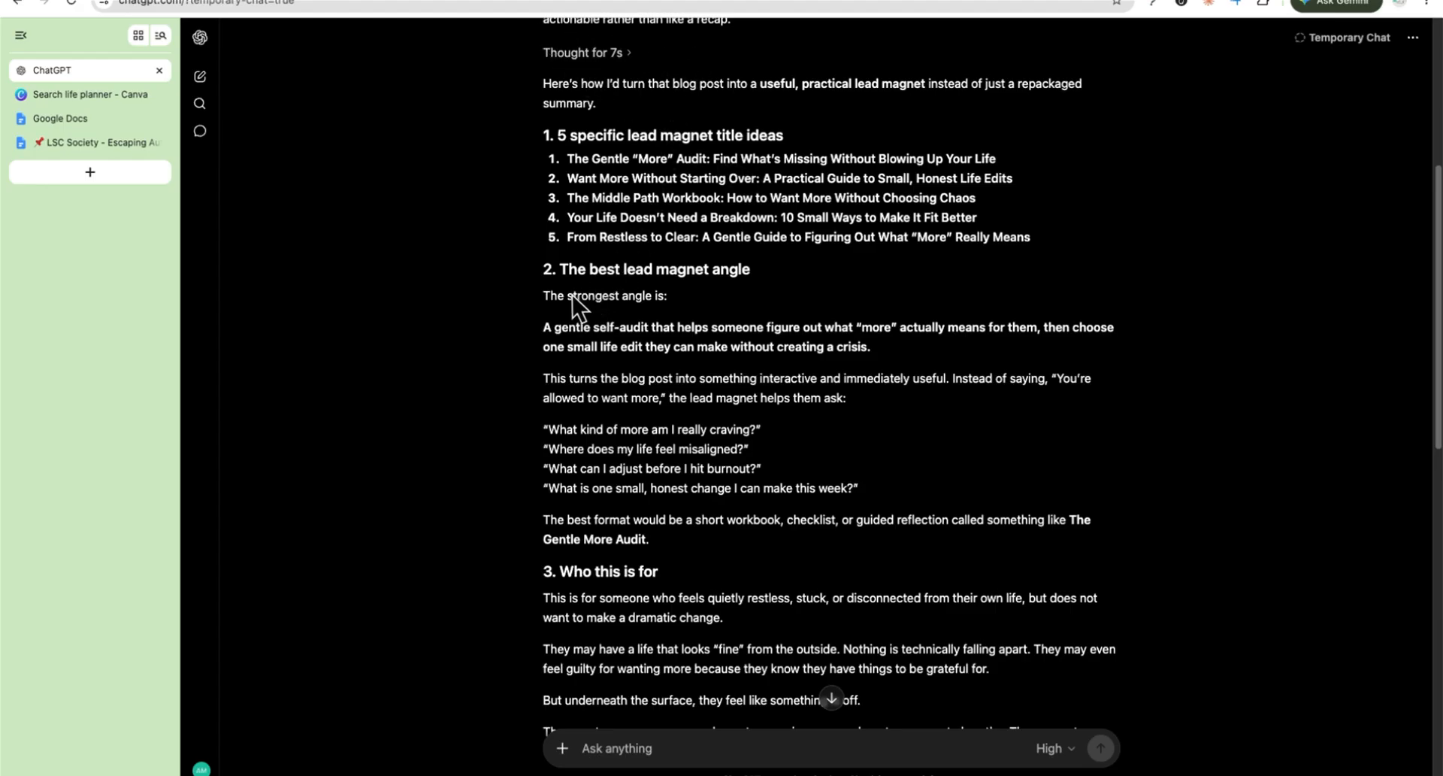
scroll(782, 315, down, 9)
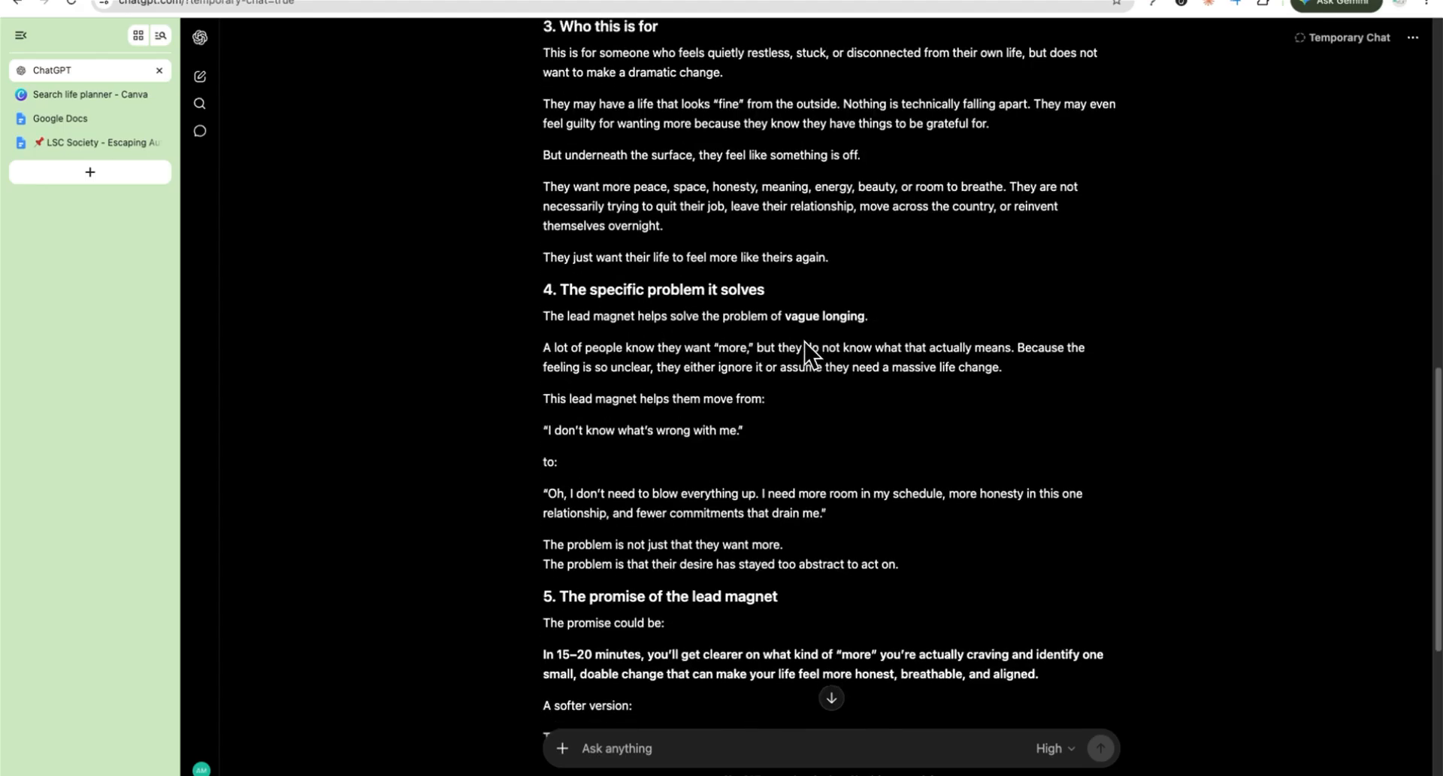
scroll(804, 349, down, 2)
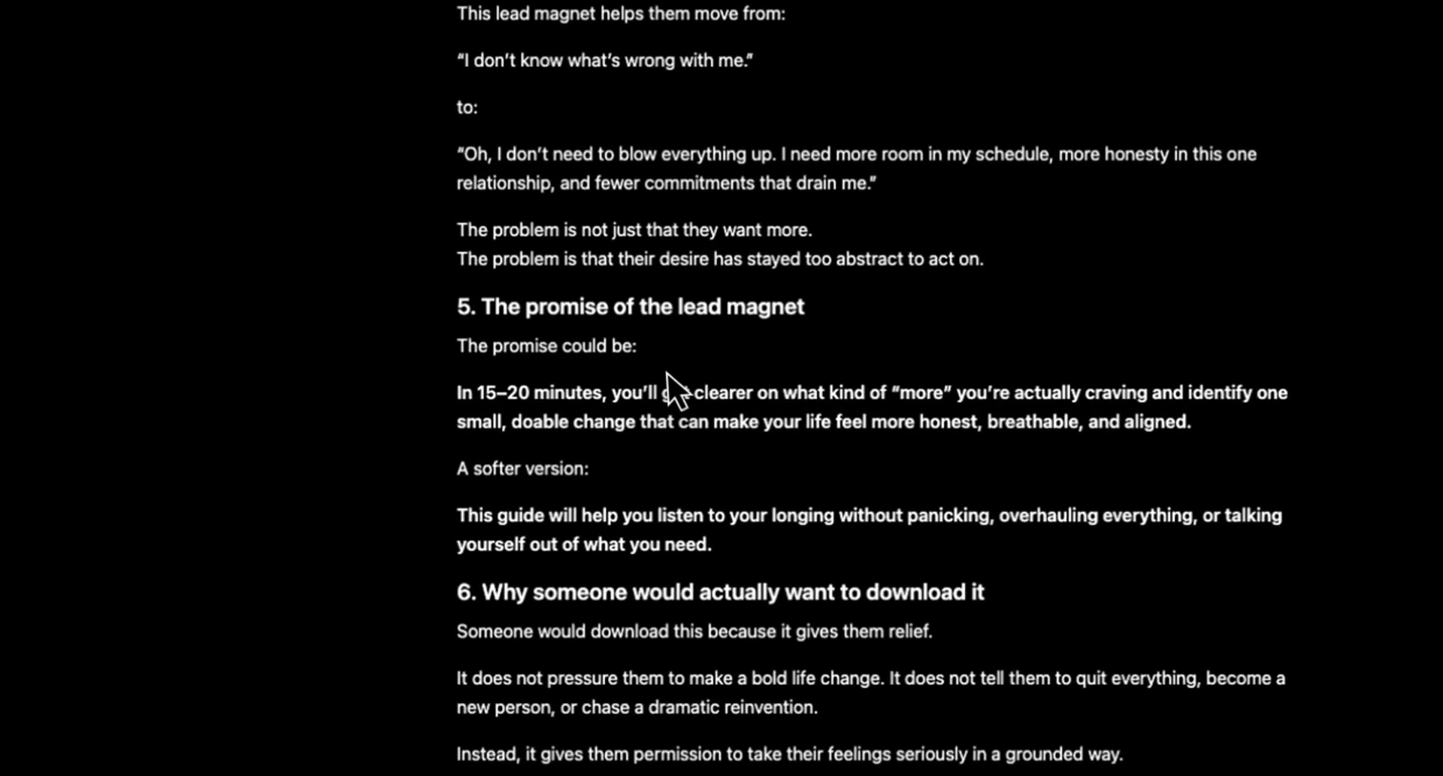
drag(455, 391, 1210, 406)
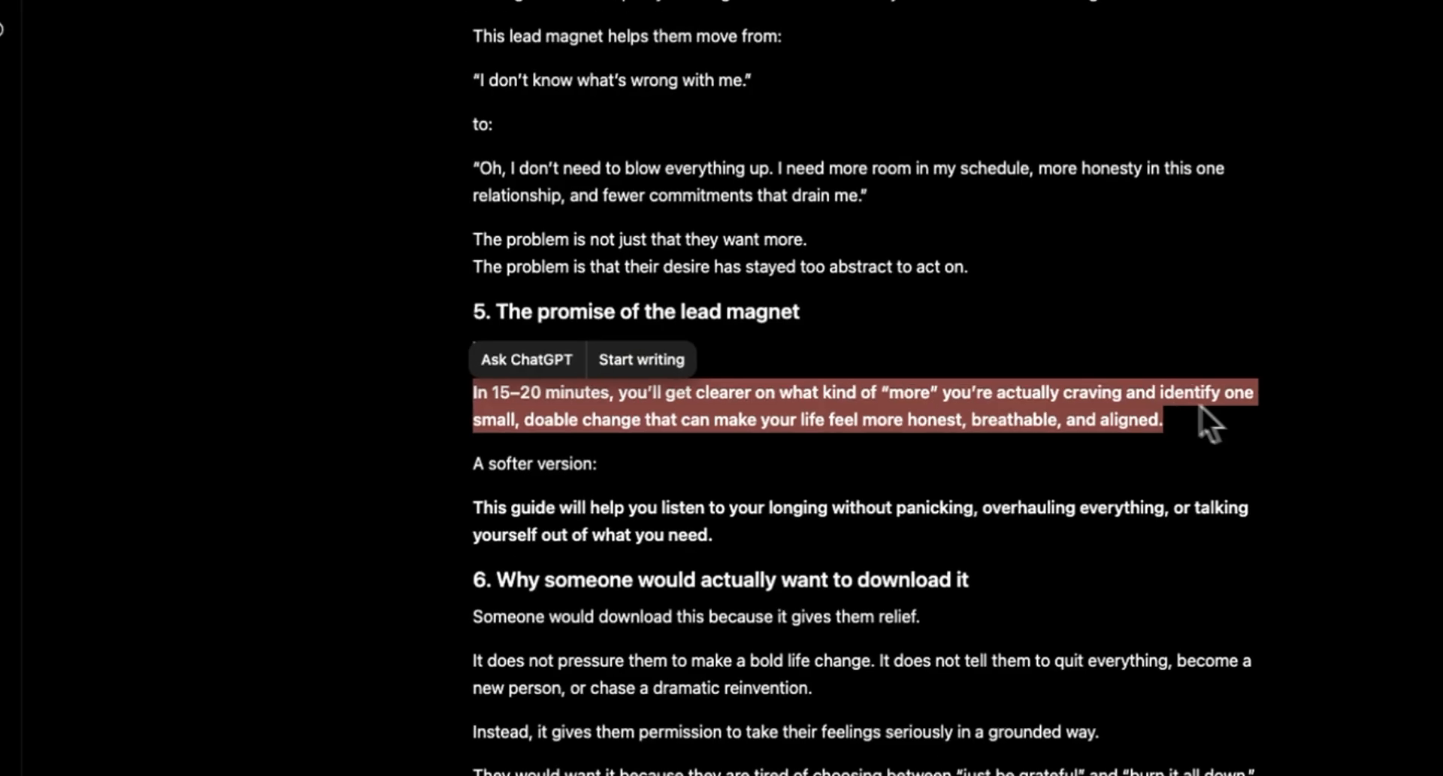
click(1204, 429)
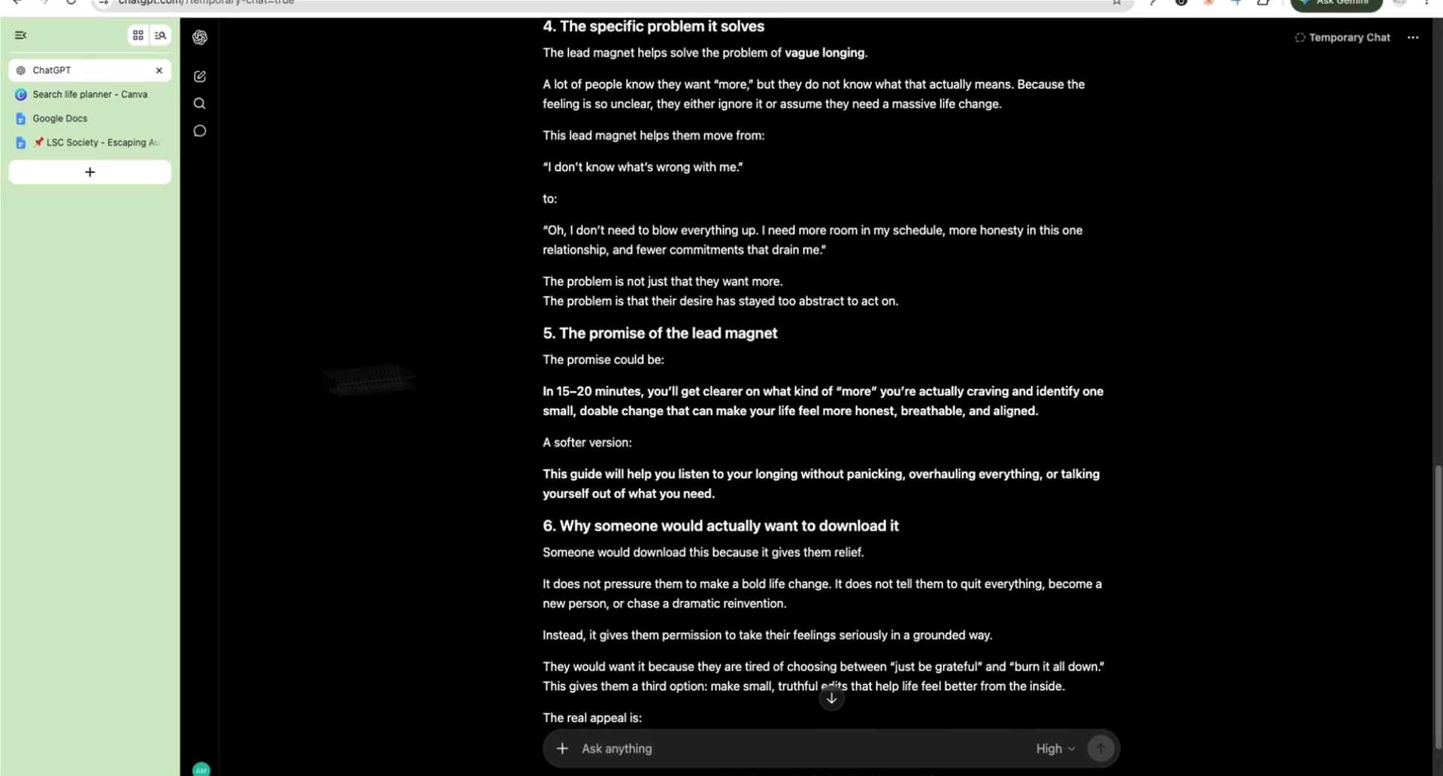
scroll(1011, 434, down, 3)
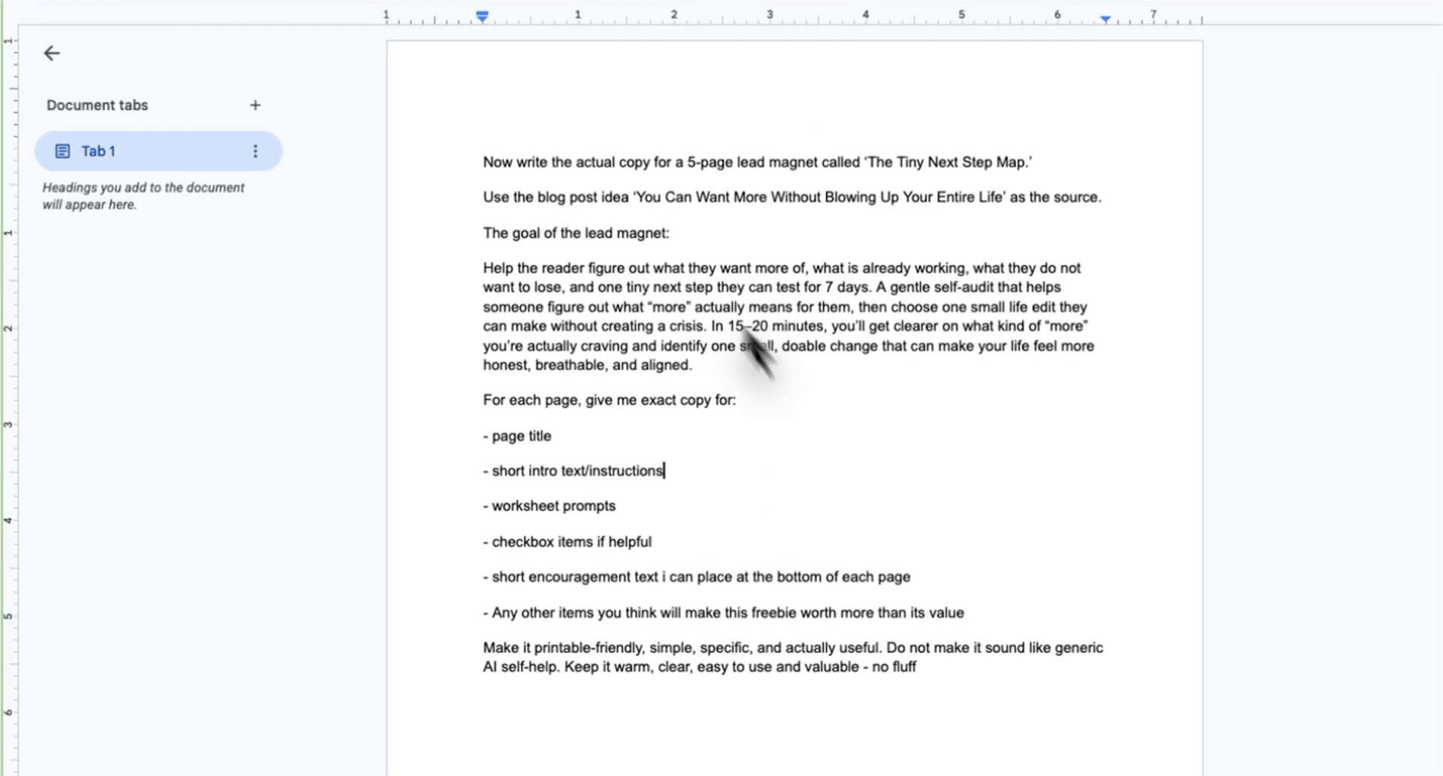
Step: Copy the 'The Tiny Next Step Map' copywriting prompt from the untitled document and send it in the chat
drag(482, 139, 1040, 702)
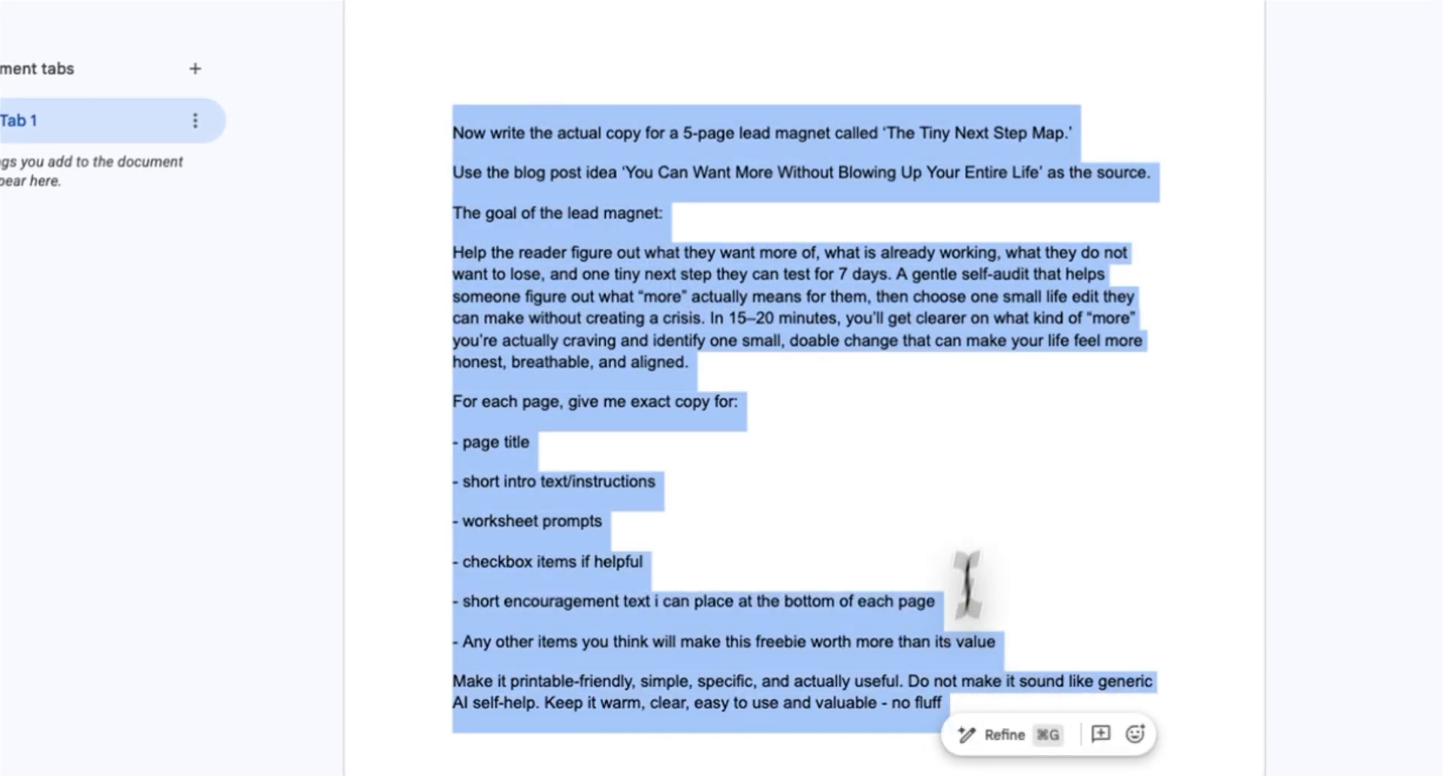
click(1041, 500)
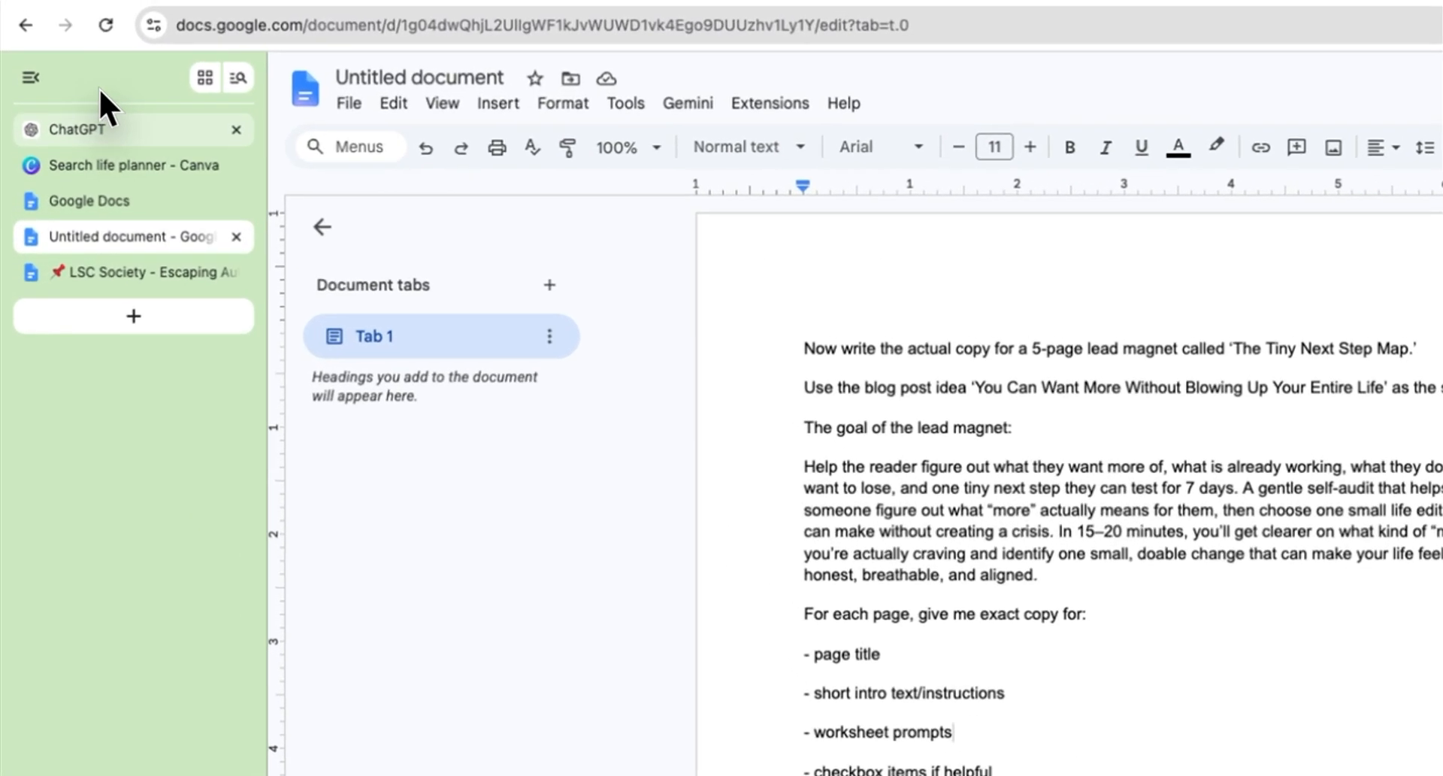
click(100, 120)
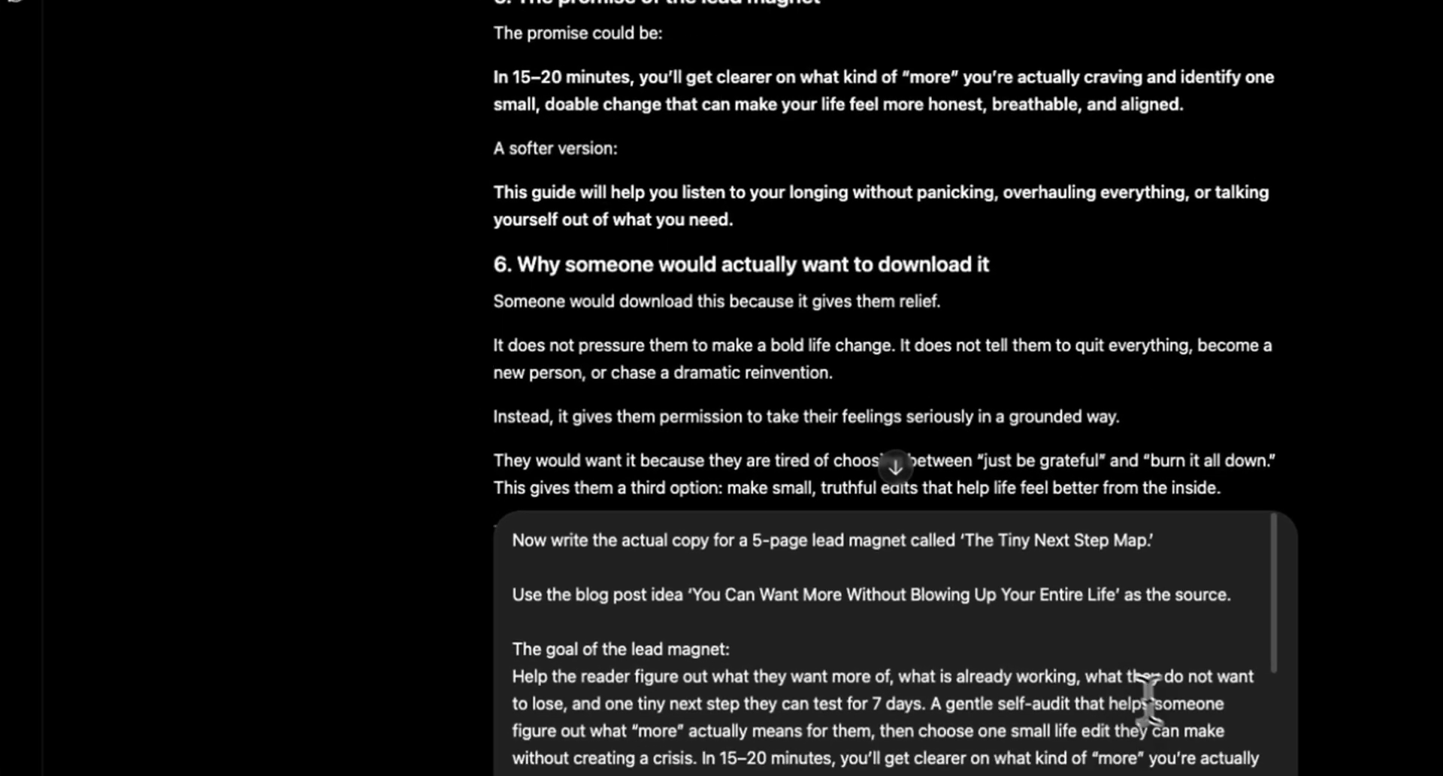
scroll(1148, 703, down, 5)
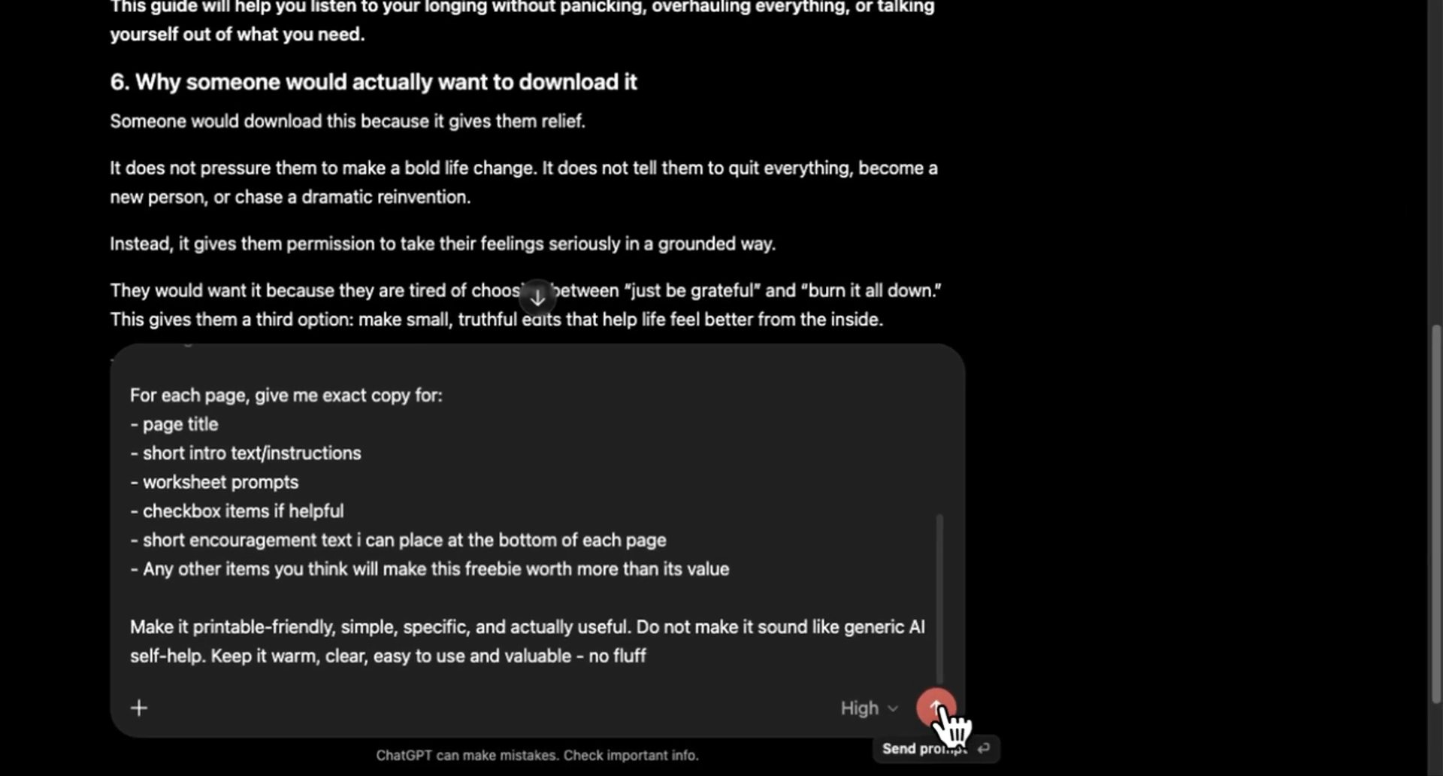
click(937, 707)
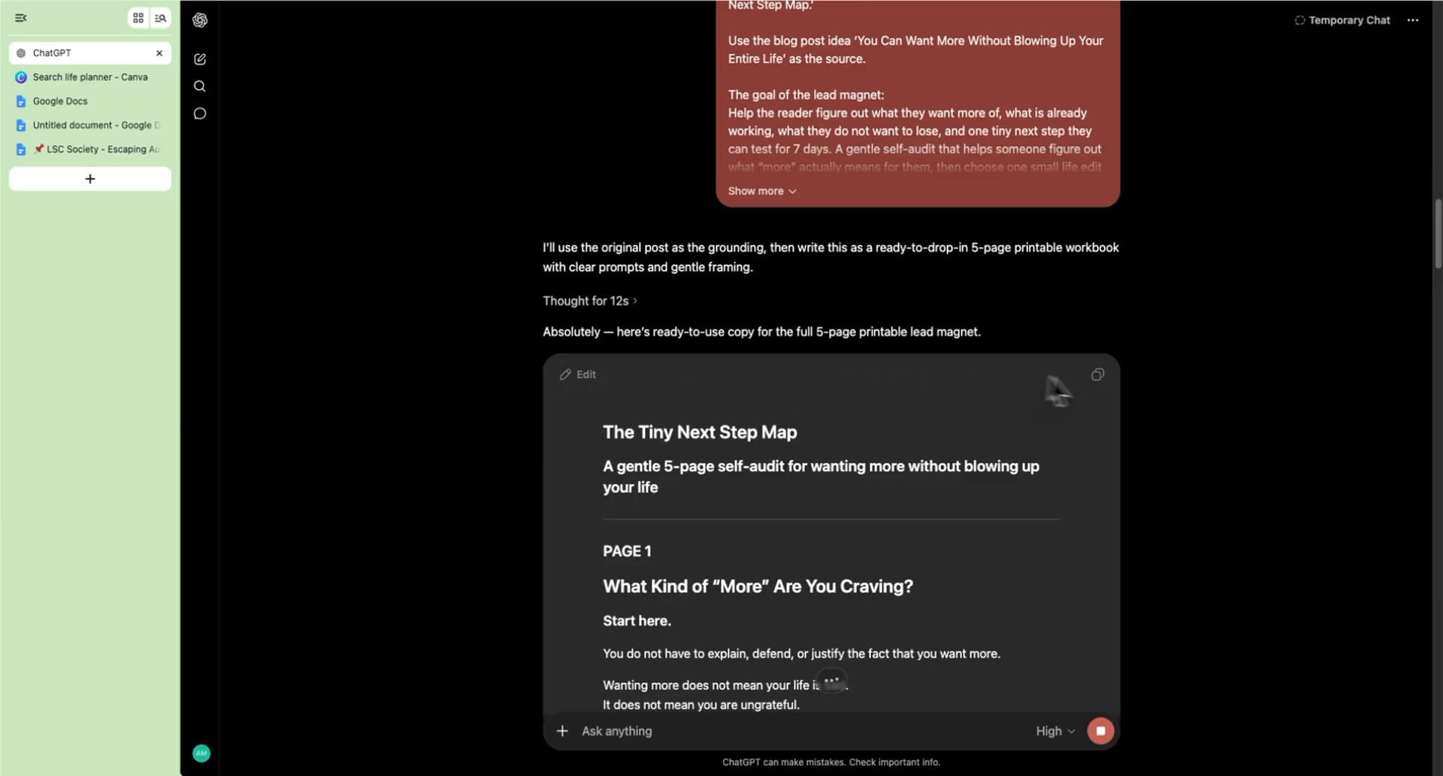
Step: Scroll through the generated 5-page lead magnet copy
scroll(1071, 377, down, 4)
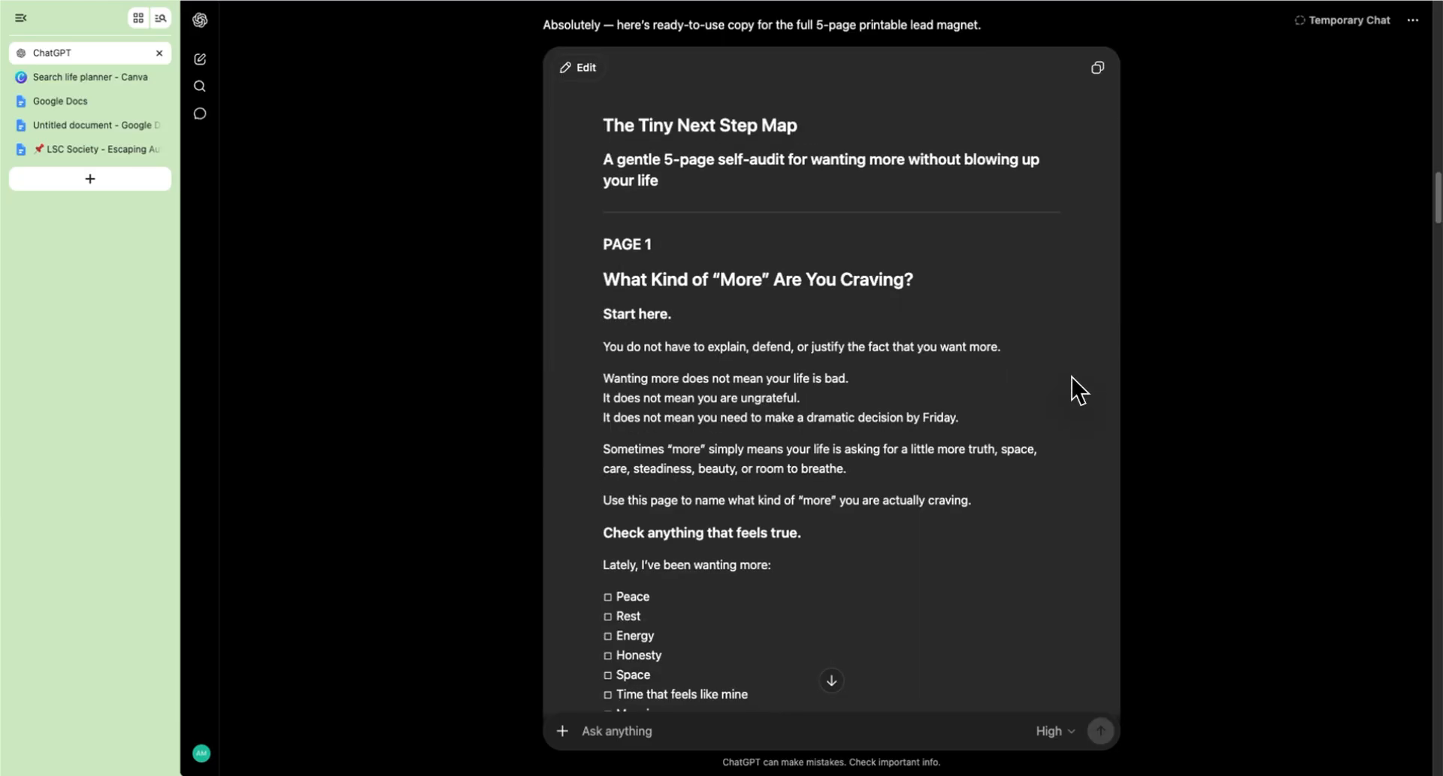
scroll(1072, 377, down, 12)
scroll(1072, 377, down, 15)
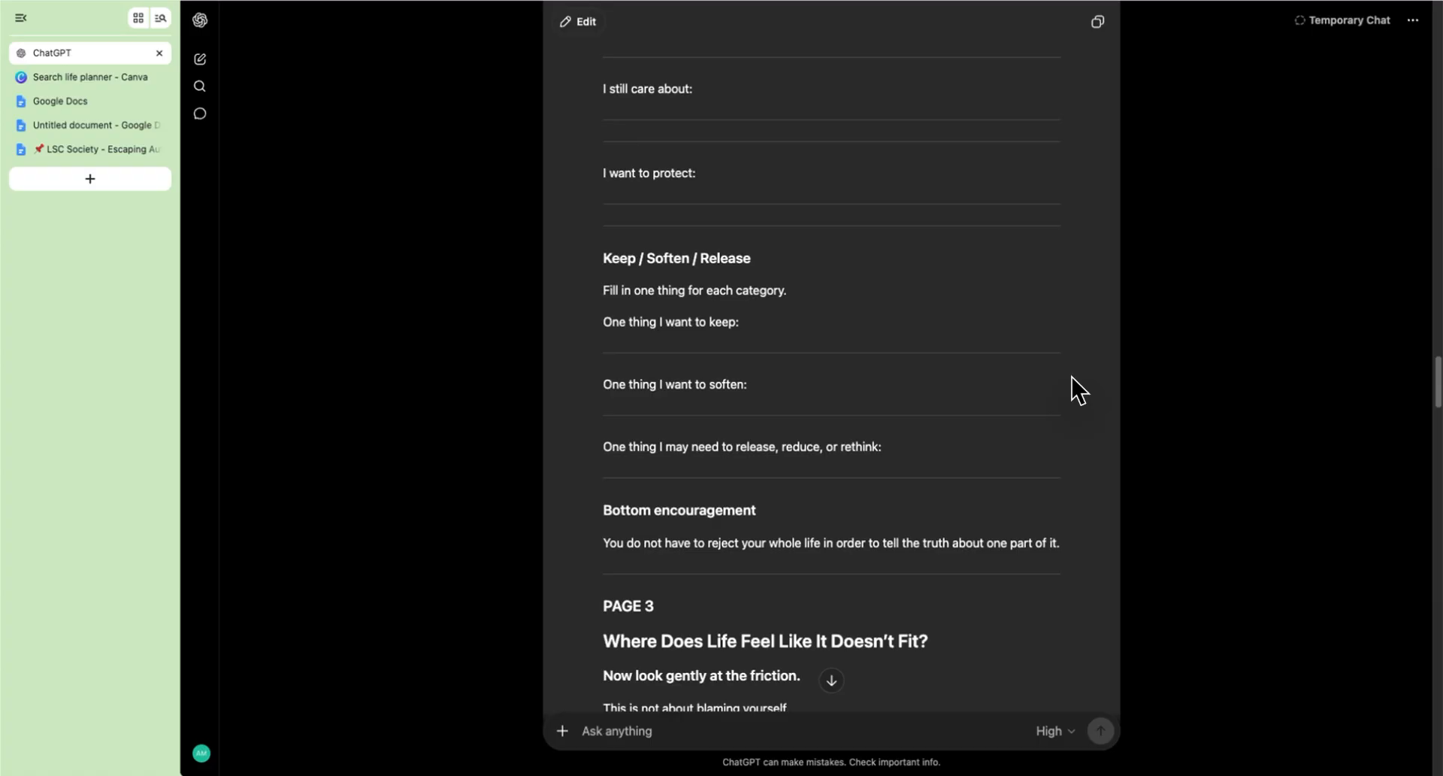
scroll(1072, 386, down, 8)
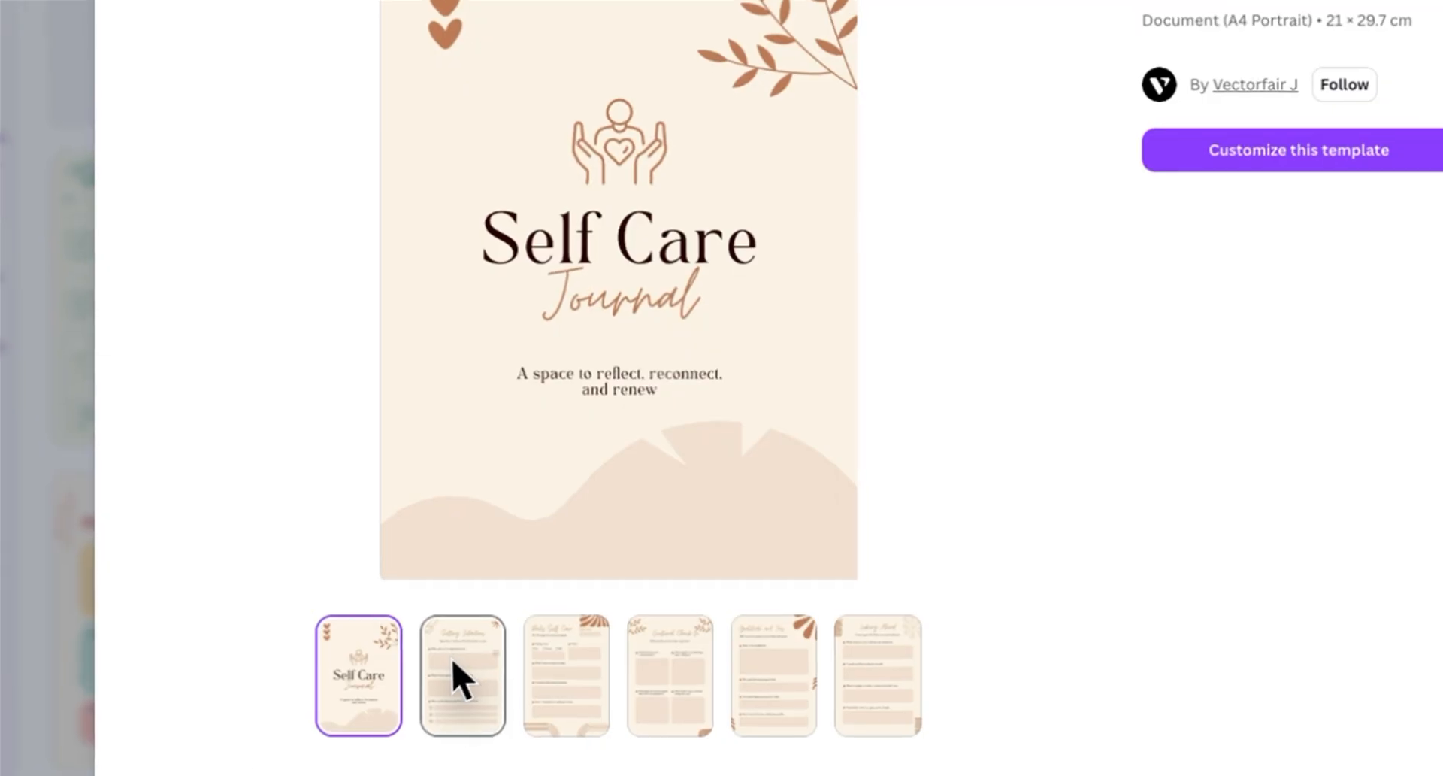
Step: Browse every page of the Beige And Brown Minimalist Self Care Journal Document template preview
click(454, 665)
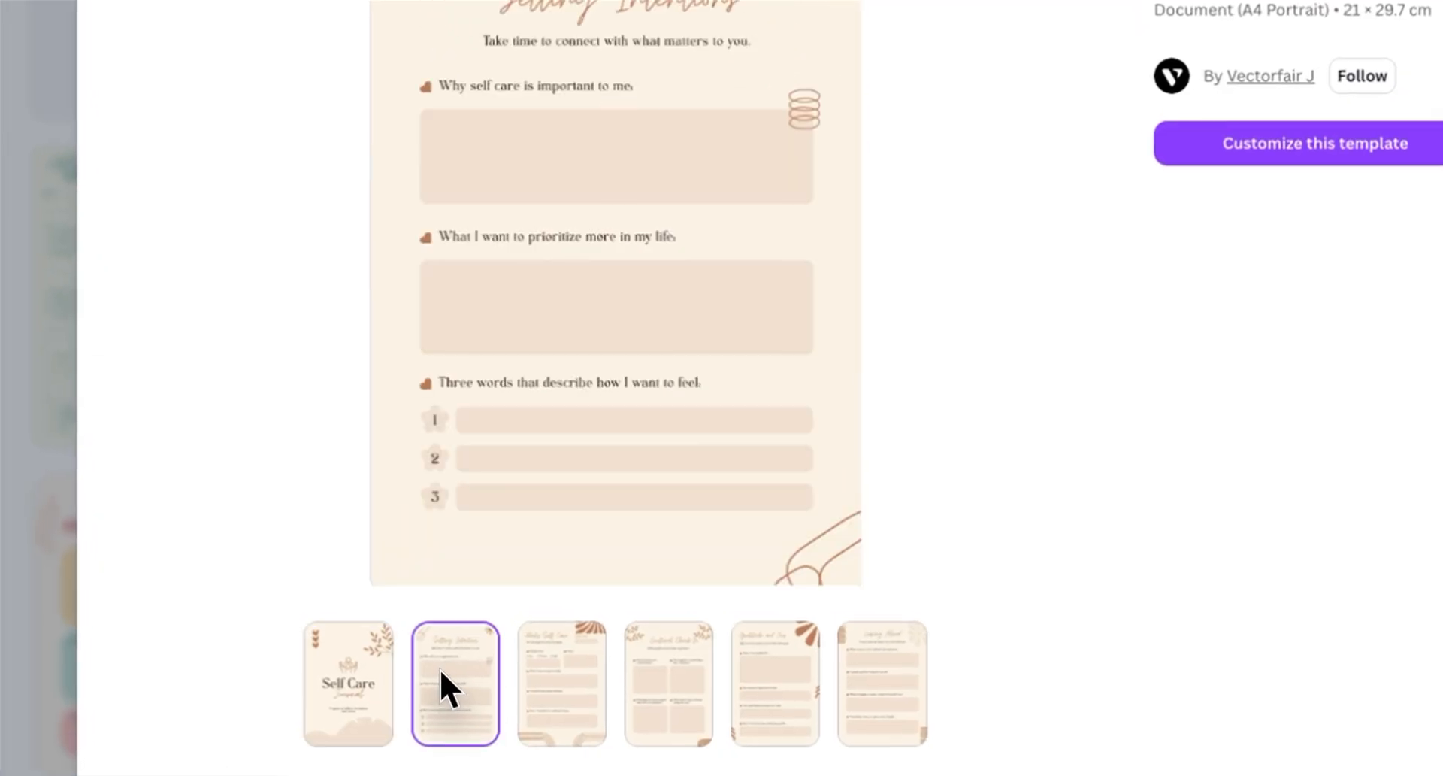
click(563, 680)
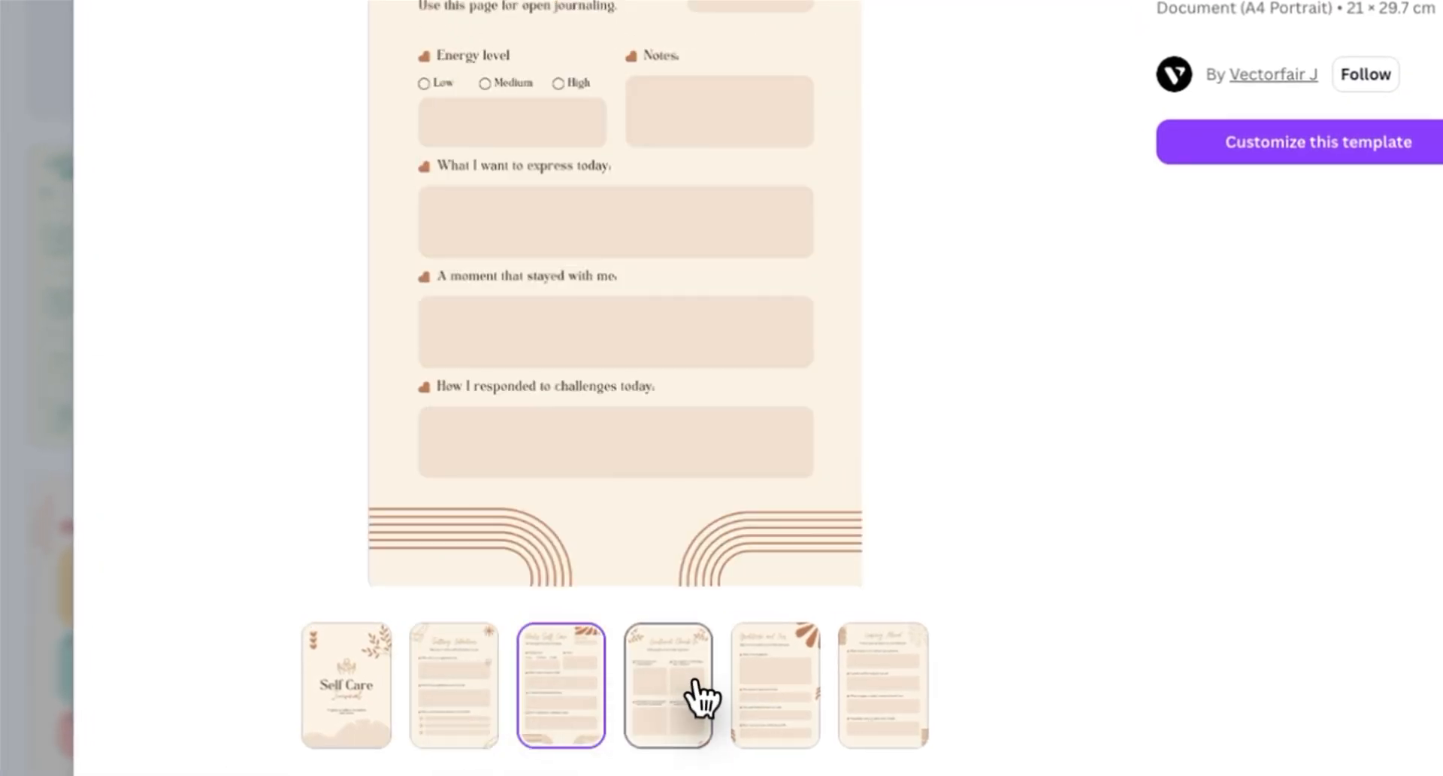
click(773, 700)
click(876, 702)
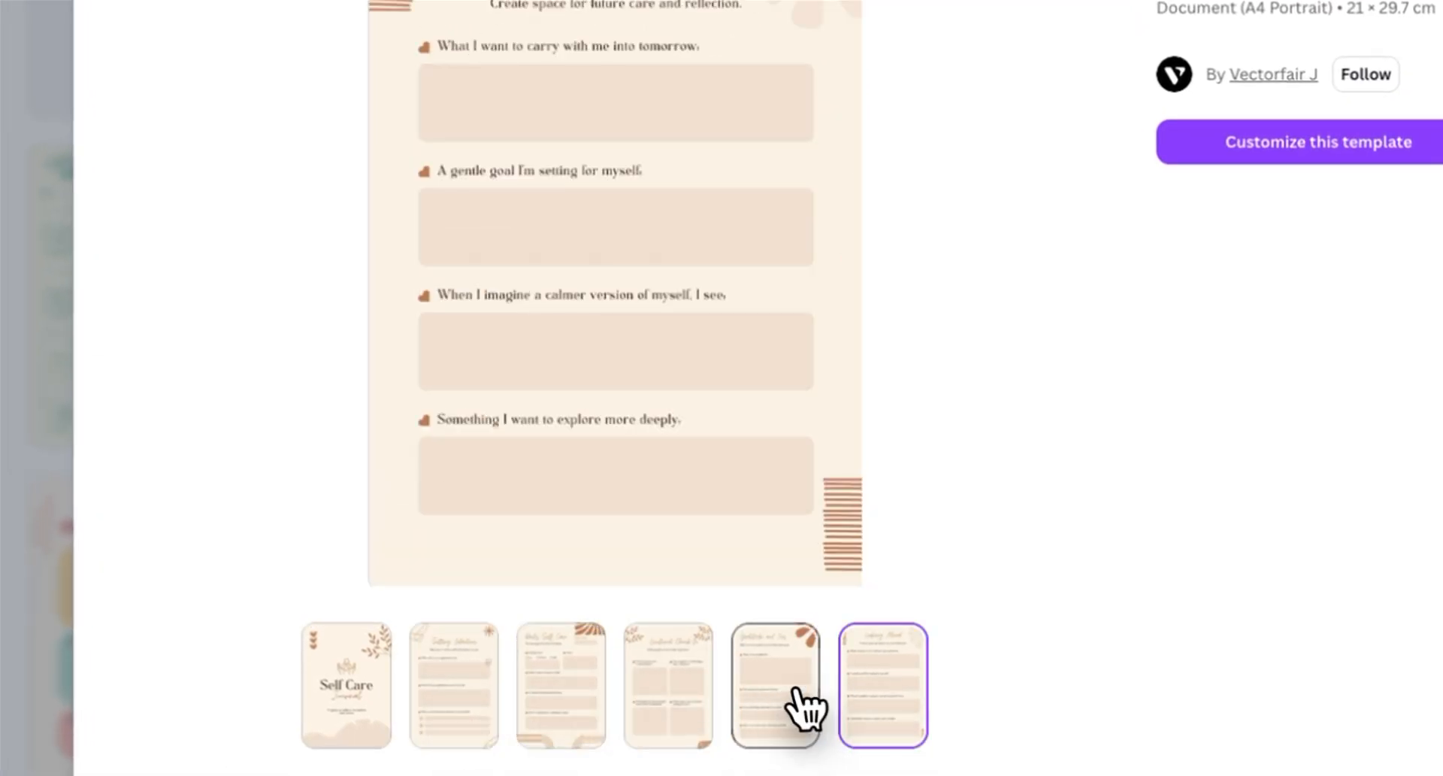
click(788, 707)
click(669, 718)
click(562, 707)
click(451, 703)
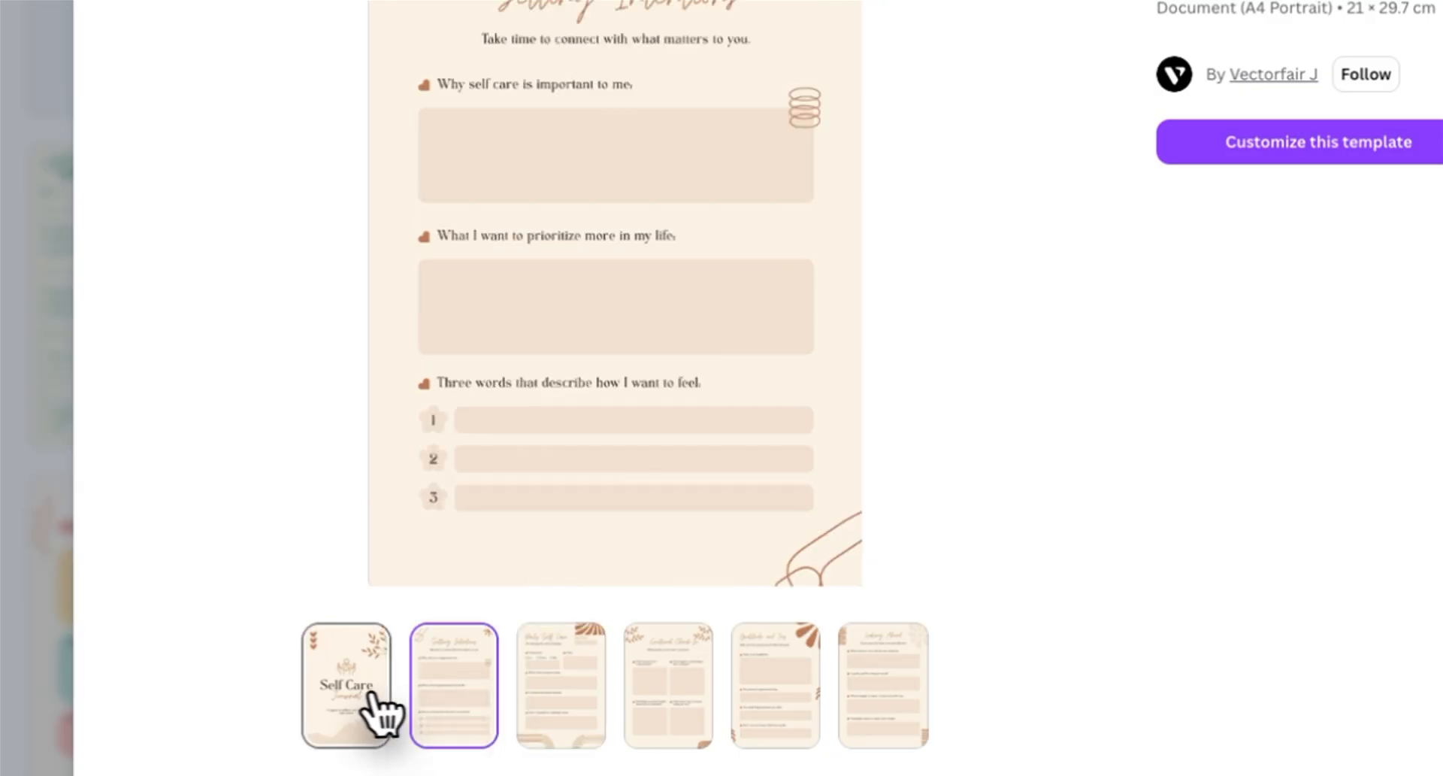
click(387, 705)
click(474, 688)
click(560, 676)
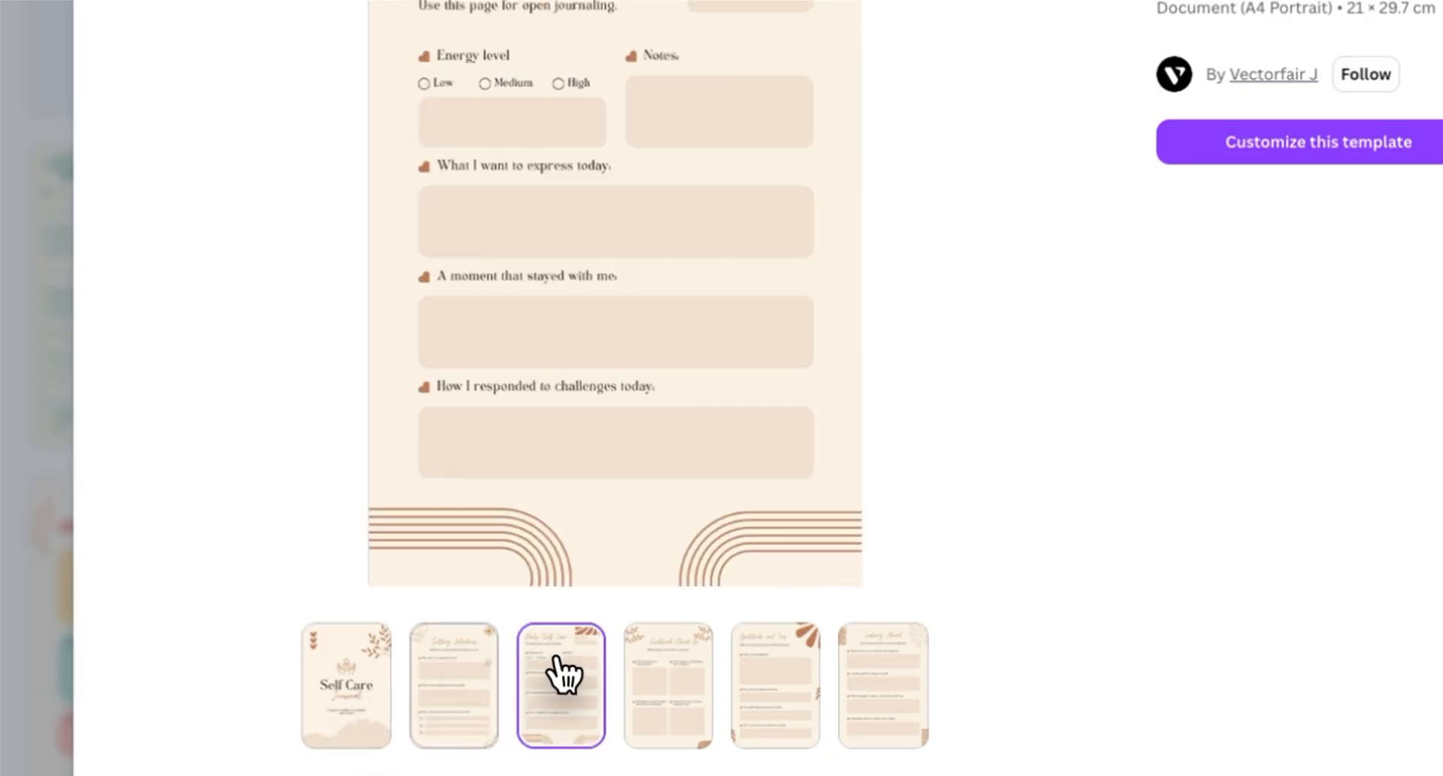
click(661, 686)
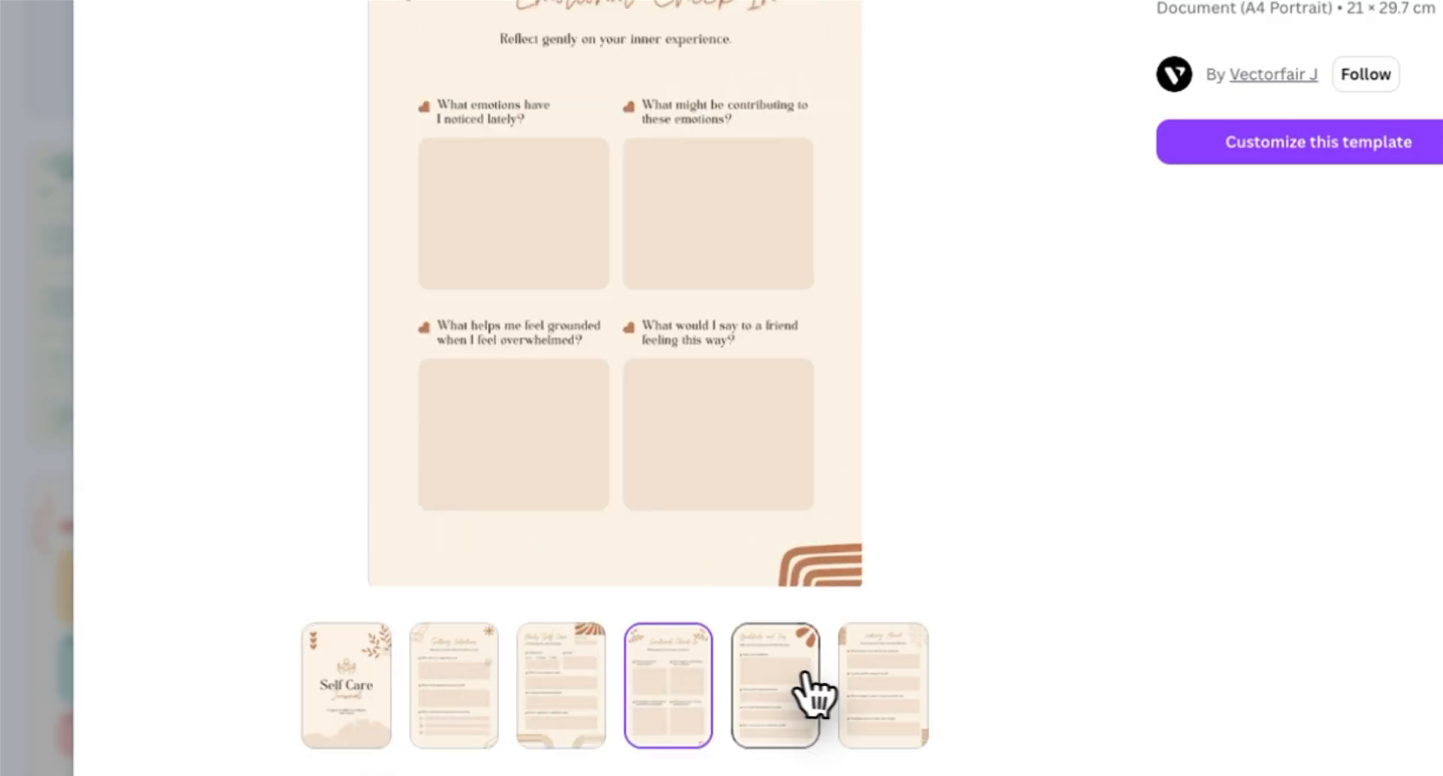
click(872, 685)
click(783, 698)
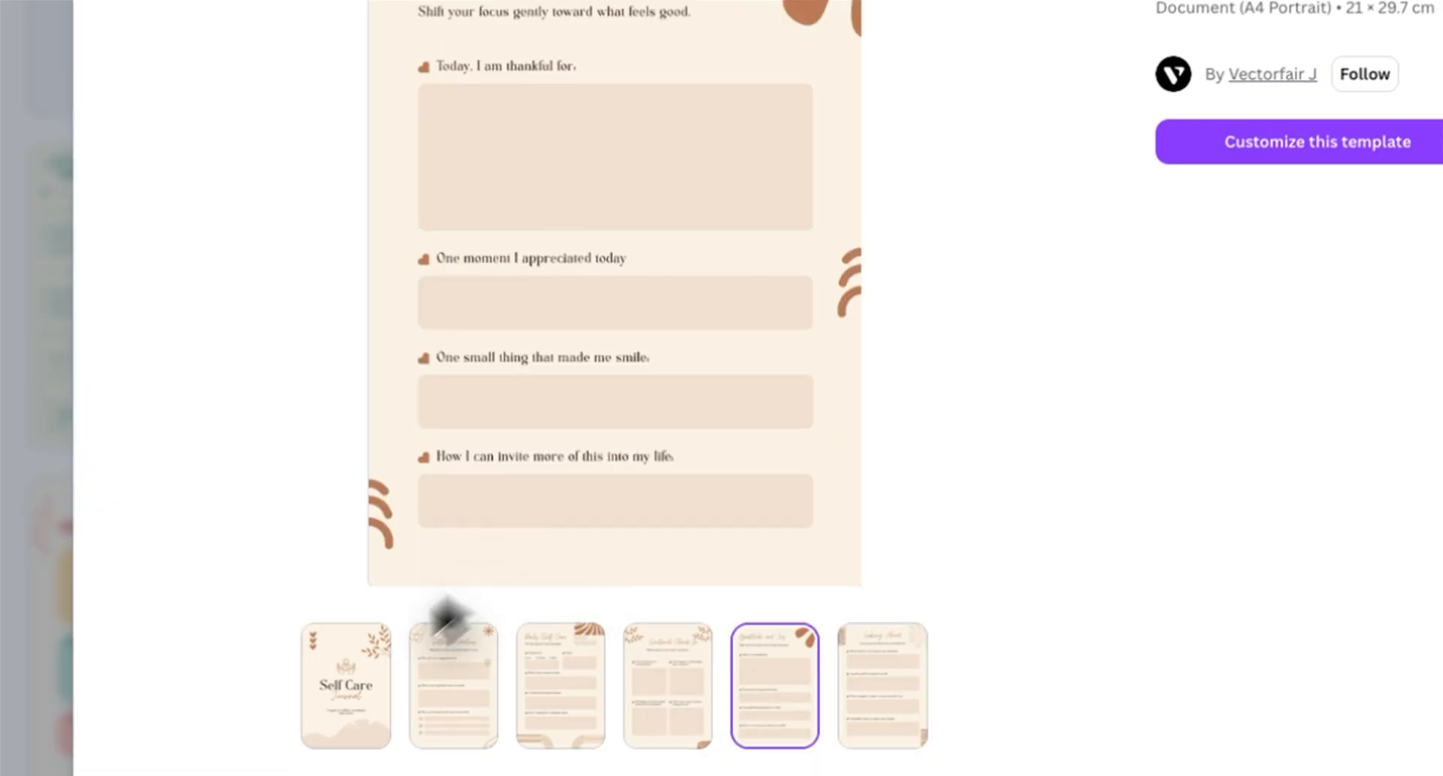
click(357, 671)
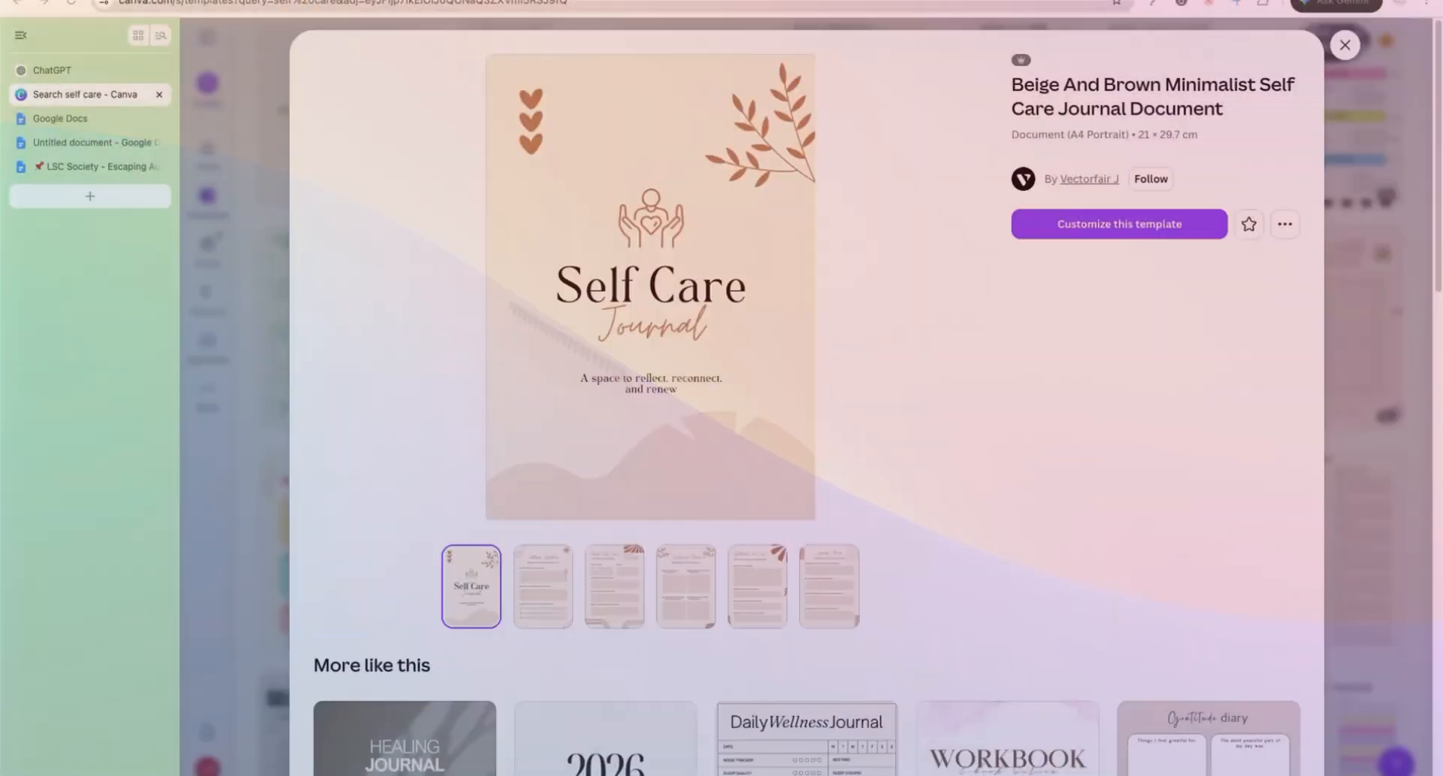
Step: Customize the template and replace the cover title with 'The Tiny Next Step Map'
click(1114, 221)
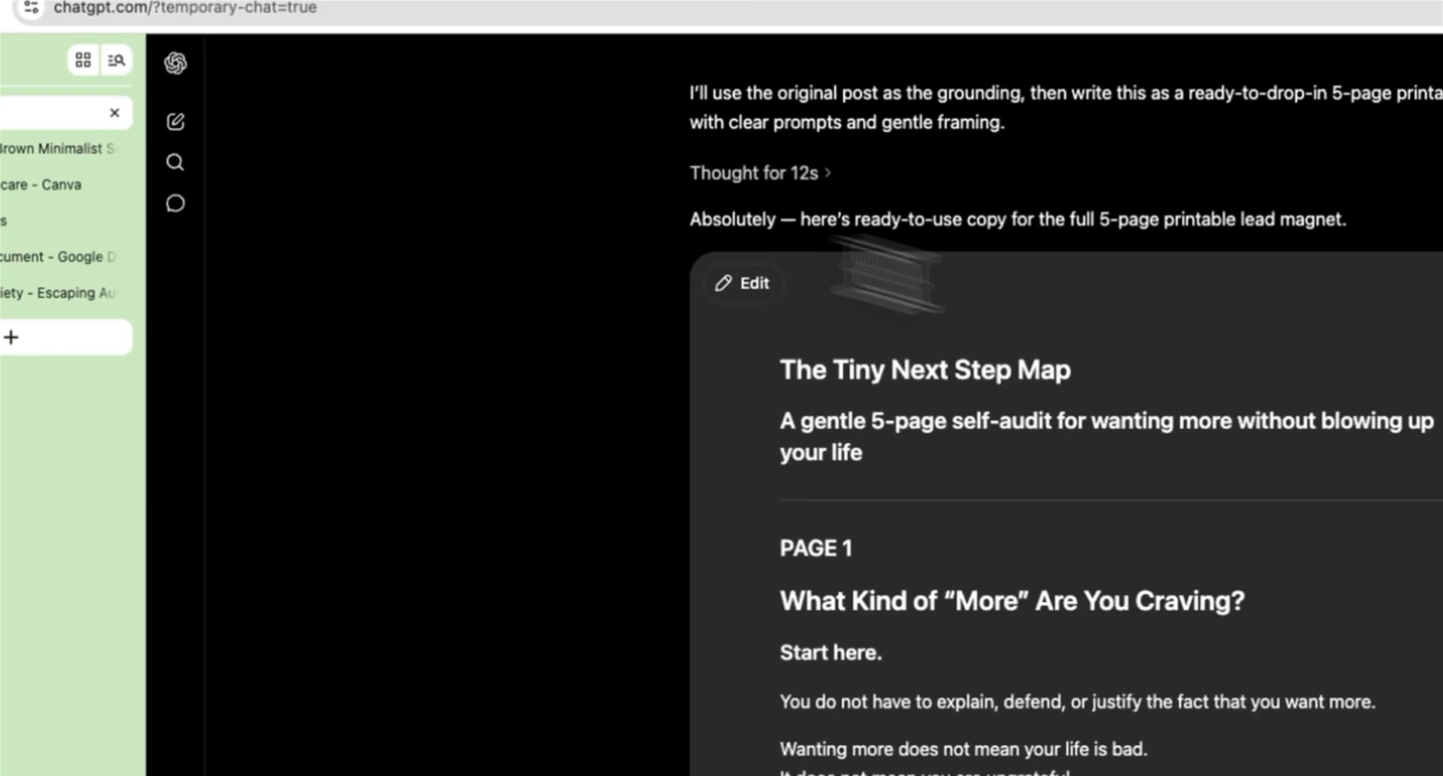
drag(580, 478, 872, 478)
key(ctrl+c)
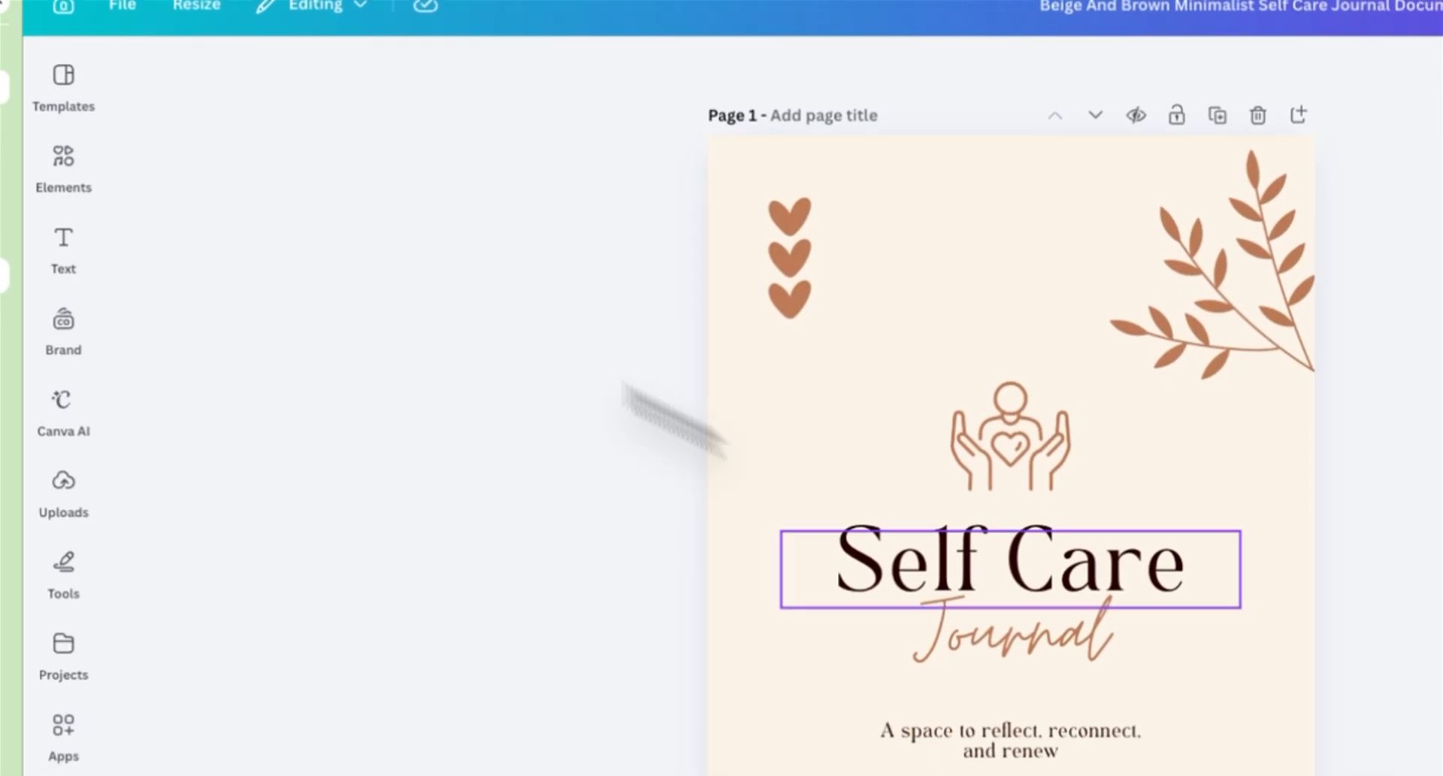
double_click(966, 560)
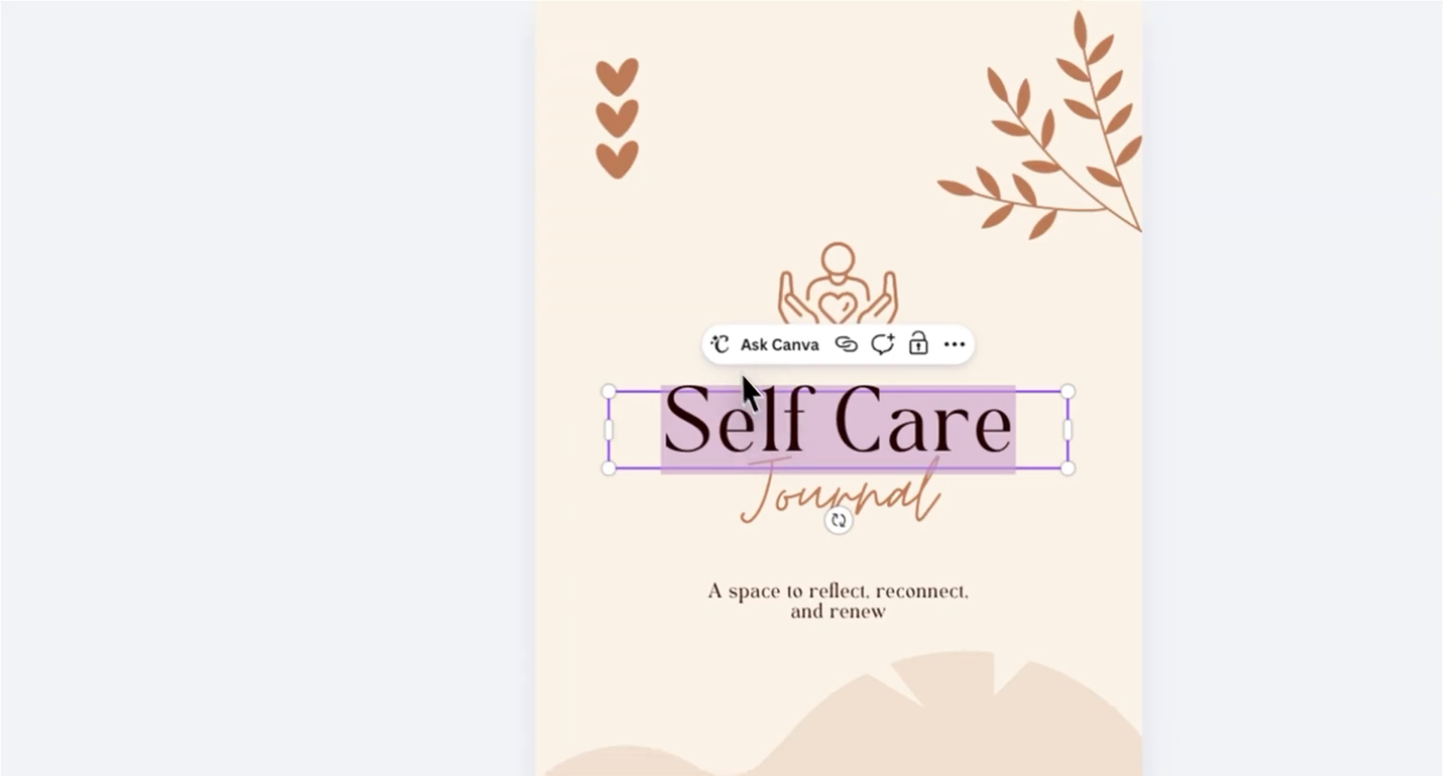
key(ctrl+v)
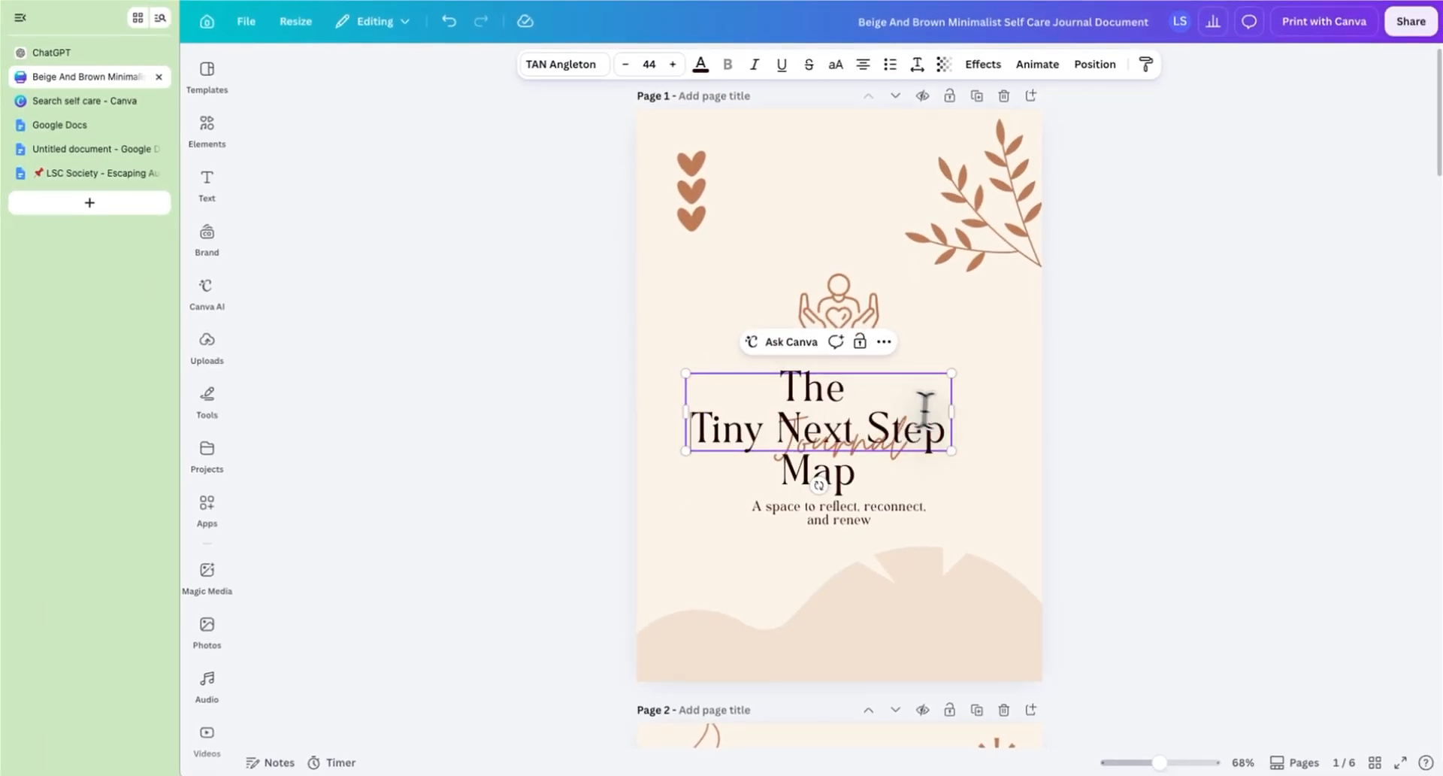
Step: Move the cover title box up near the top and widen it
drag(794, 391, 801, 269)
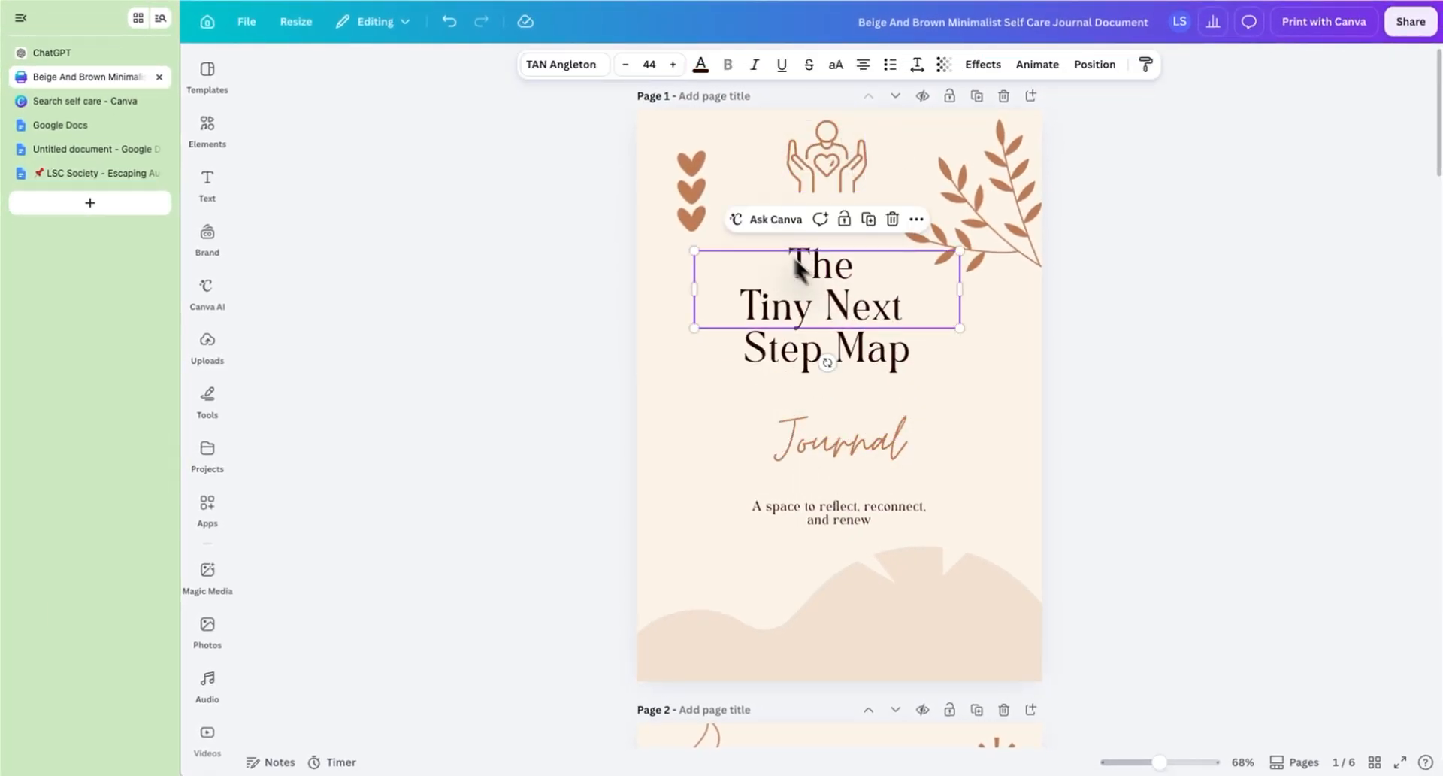
drag(692, 288, 657, 278)
Step: Rejoin the cover title so it reads 'The Tiny' over 'Next Step Map'
click(728, 351)
key(BackSpace)
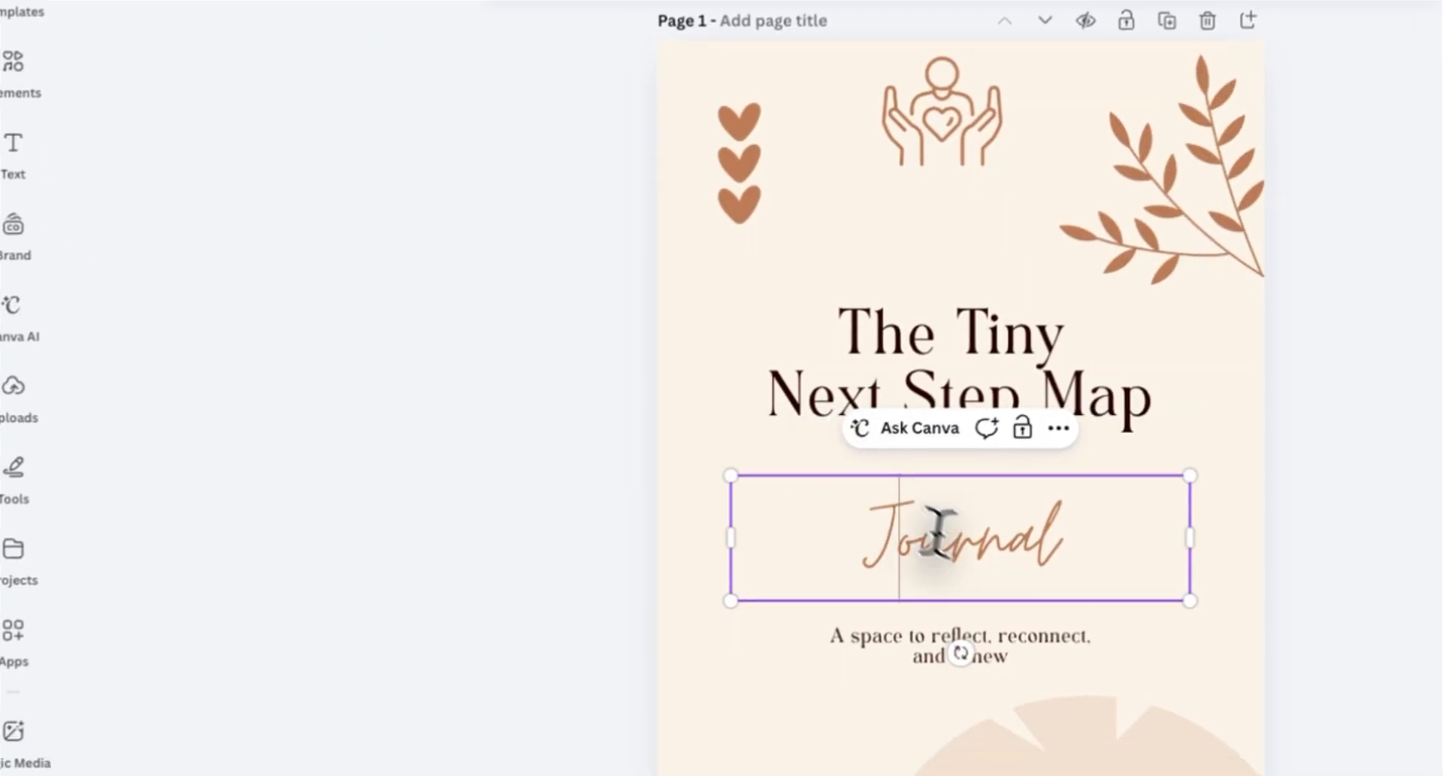
Step: Paste the subtitle 'A gentle 5-page self-audit for wanting more without blowing up your life.' into the Journal text box and set its font to Buffalo
text(A gentle 5-page self-audit for wanting more without blowing up your life)
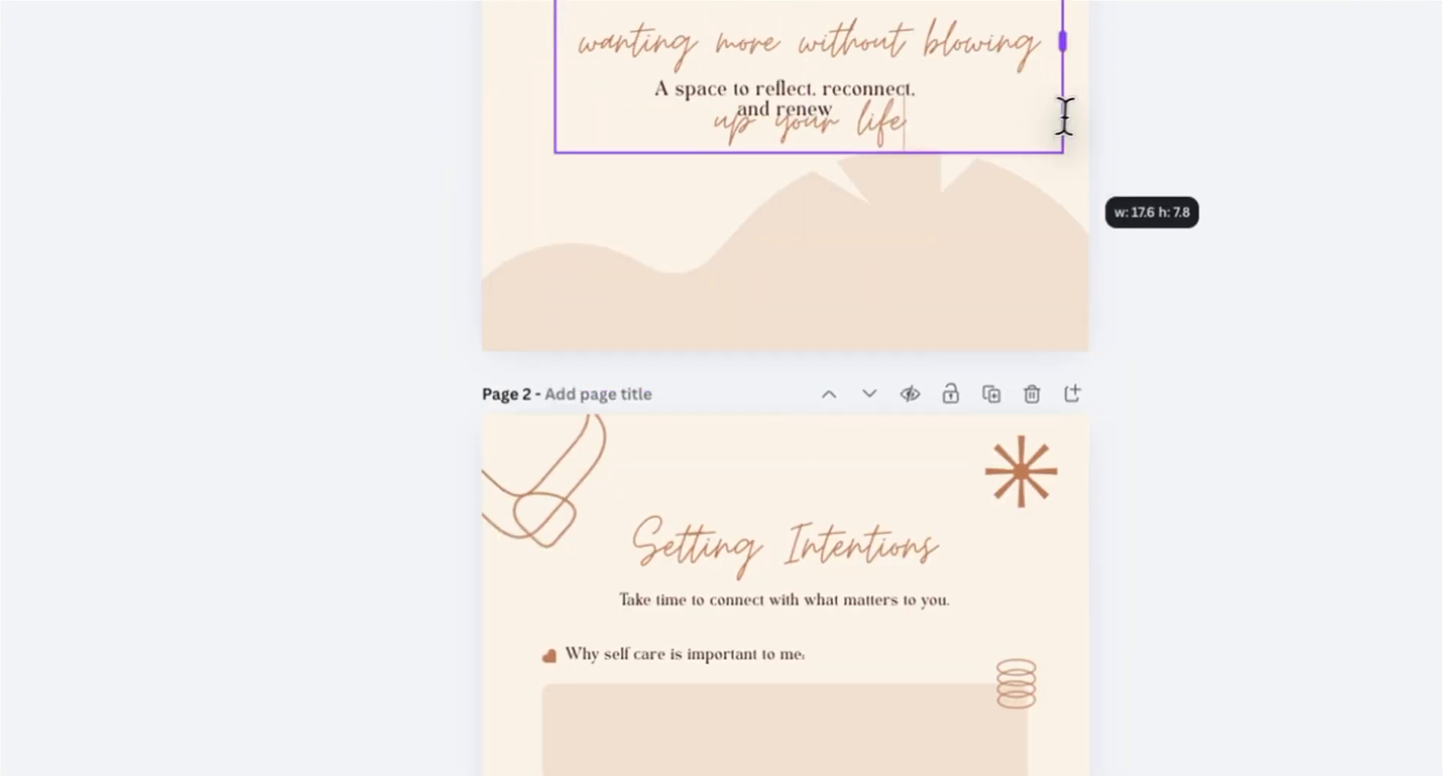
drag(1064, 117, 1064, 117)
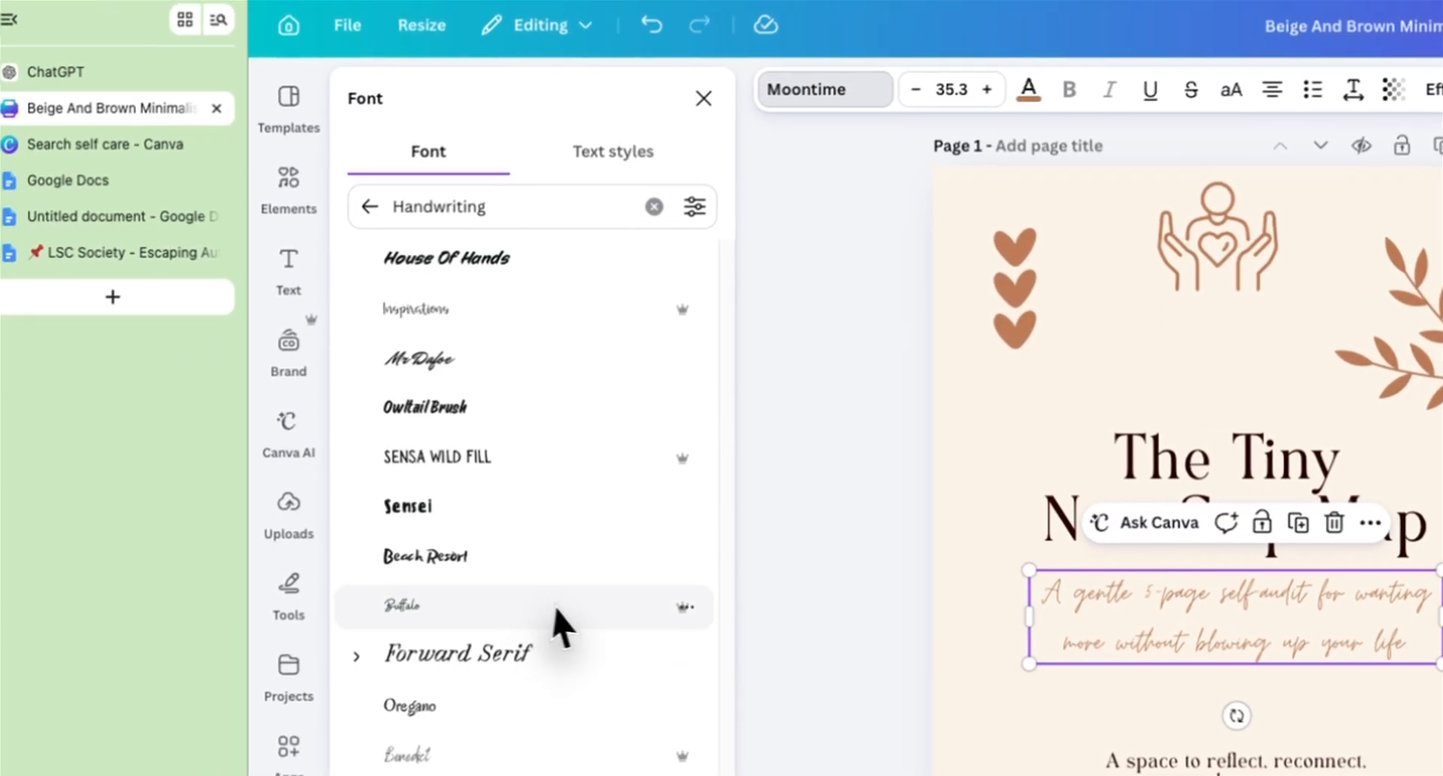
scroll(564, 676, down, 1)
click(575, 473)
click(541, 601)
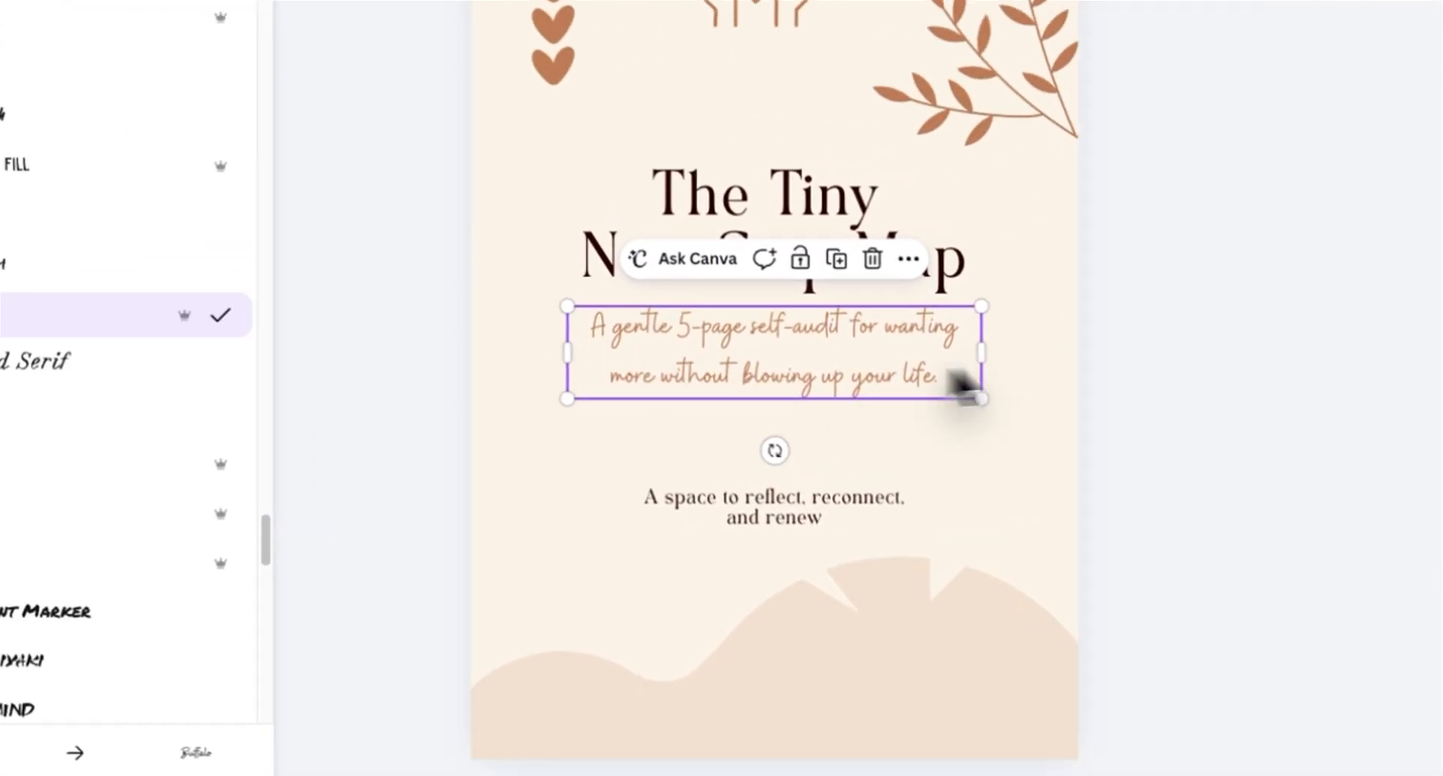
Step: Widen and reposition the subtitle box under the title, and delete the 'A space to reflect, reconnect, and renew' tagline
drag(982, 352, 1037, 352)
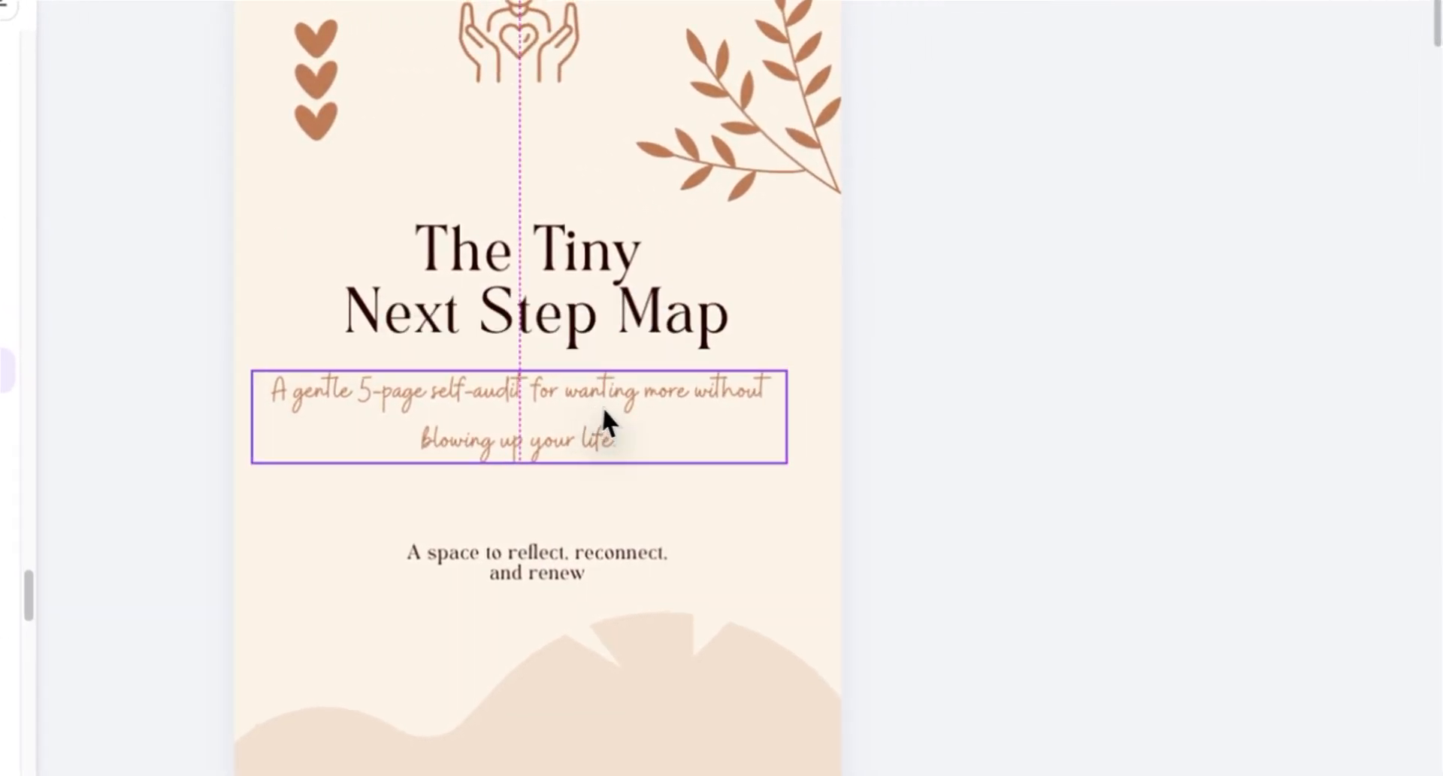
drag(604, 408, 617, 404)
click(797, 525)
click(672, 554)
key(Delete)
Step: Search elements for 'watercolor floral' and add a watercolor floral heart to the cover
click(755, 105)
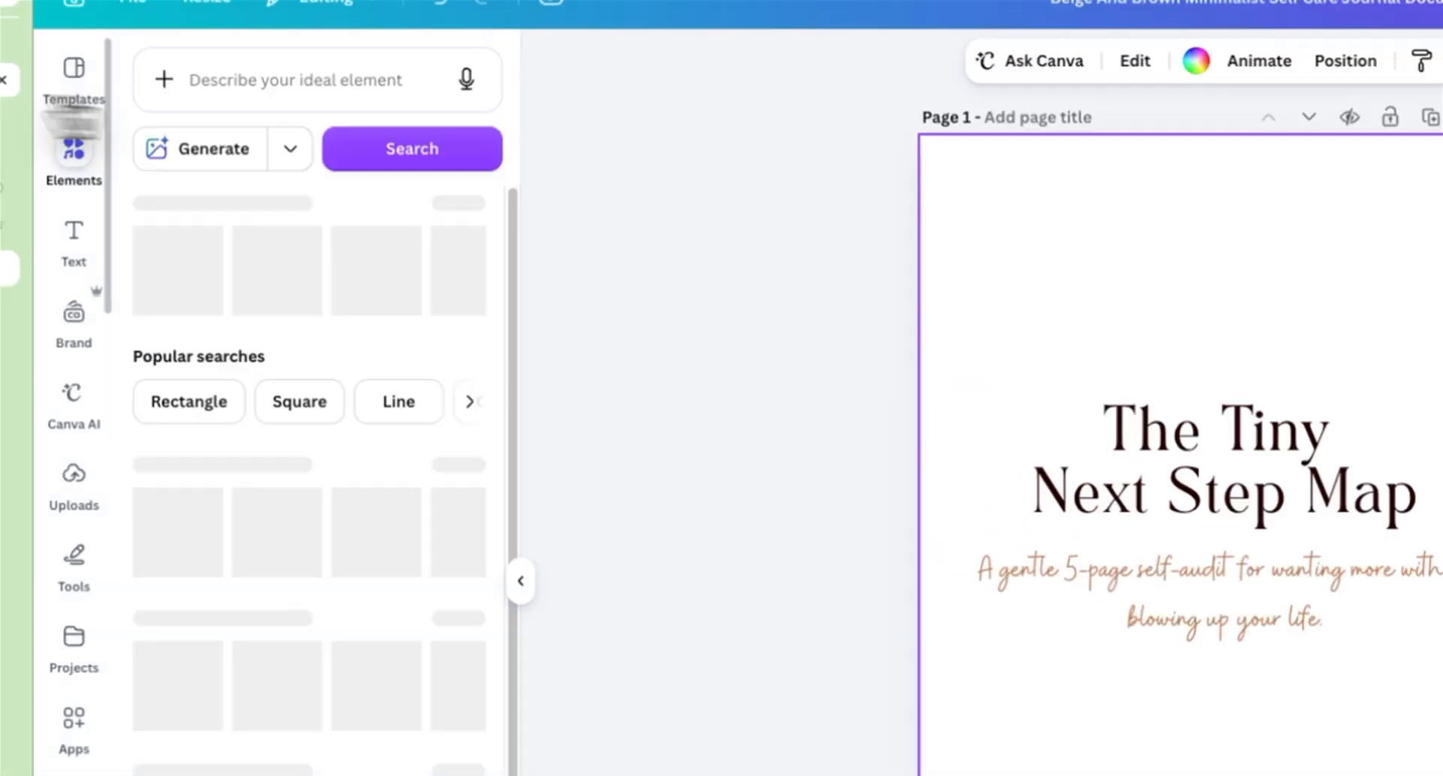
text(watercolor fl)
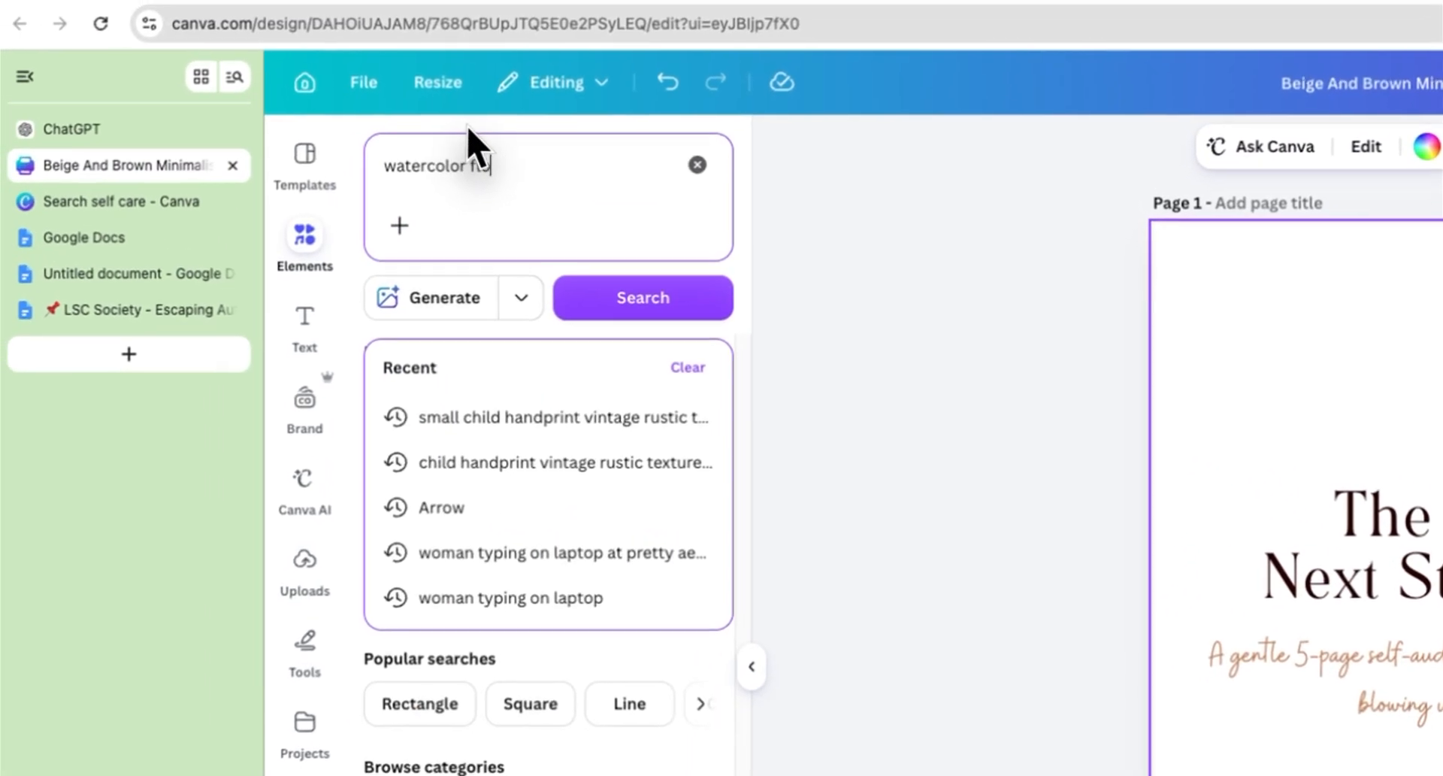
text(oral)
key(Return)
click(680, 410)
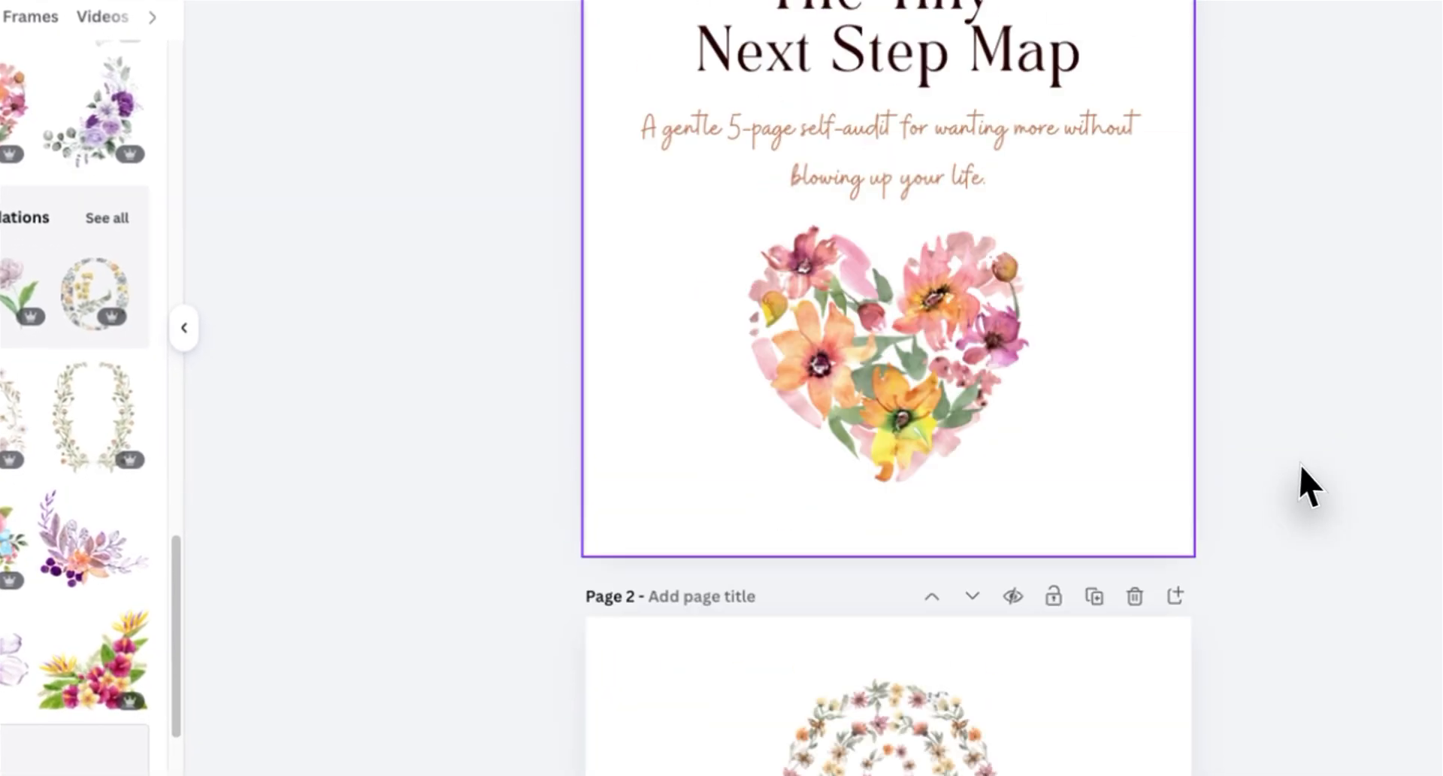
Step: Set the cover page background to a light peach colour
scroll(1298, 483, up, 3)
click(954, 522)
click(1014, 94)
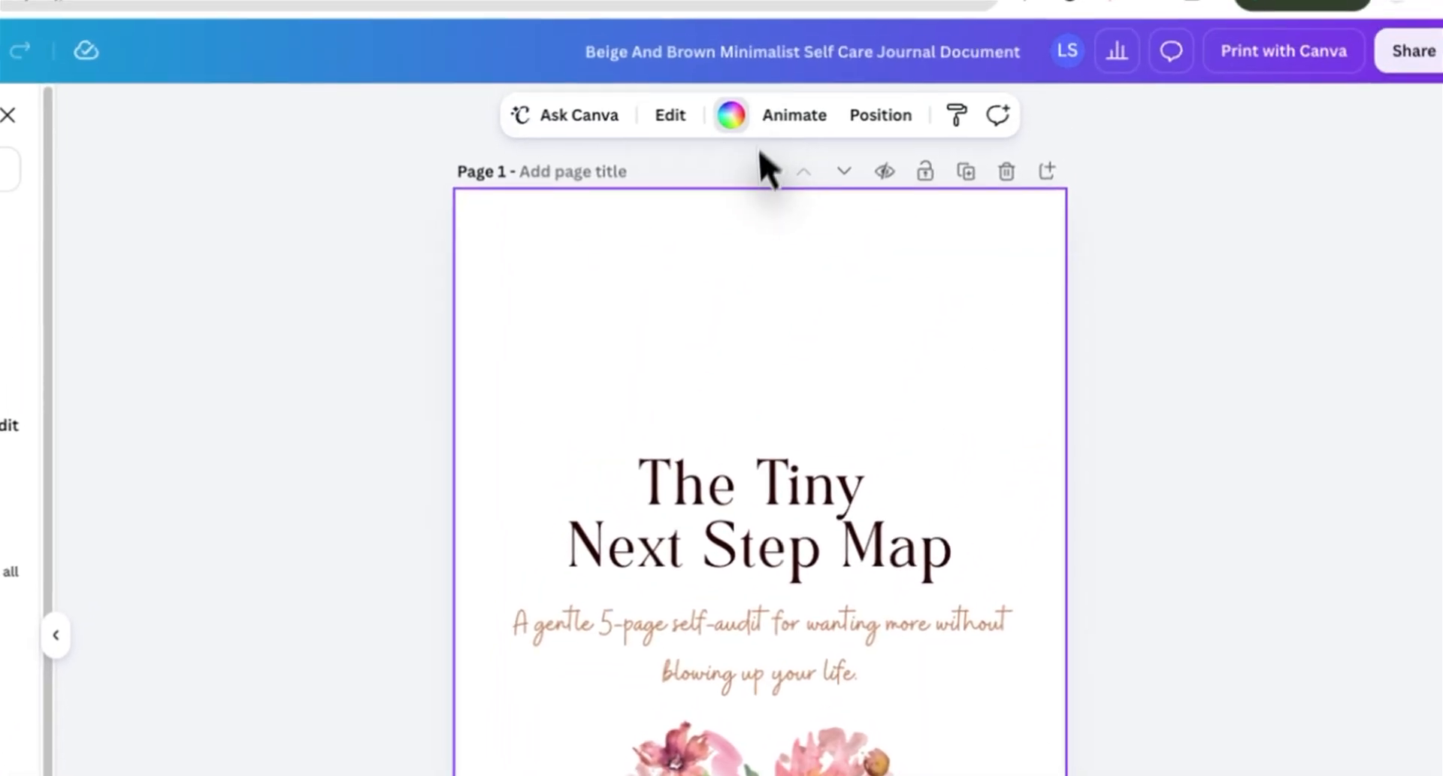
click(731, 114)
click(321, 436)
click(375, 93)
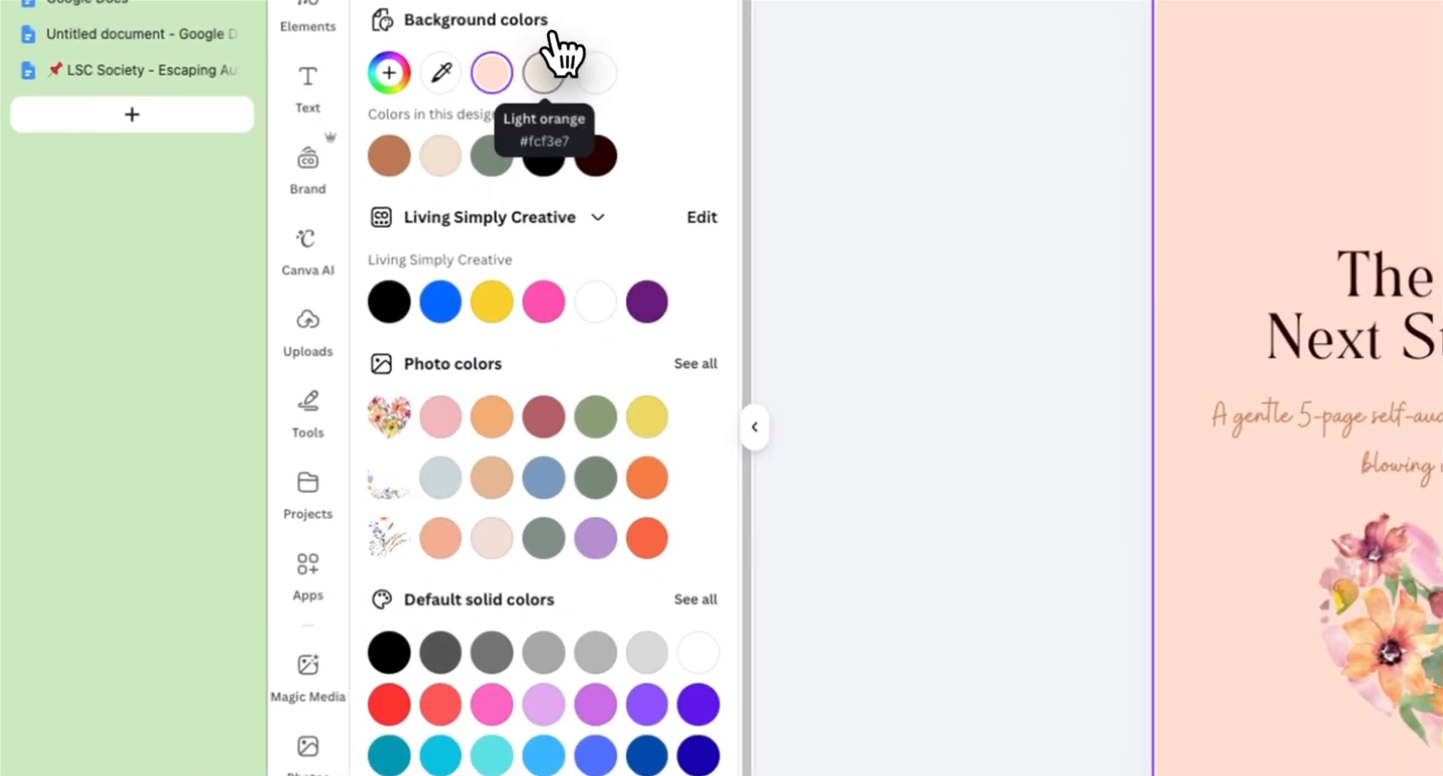
click(496, 71)
mouse_move(451, 173)
mouse_down()
mouse_move(420, 173)
mouse_move(431, 175)
mouse_up()
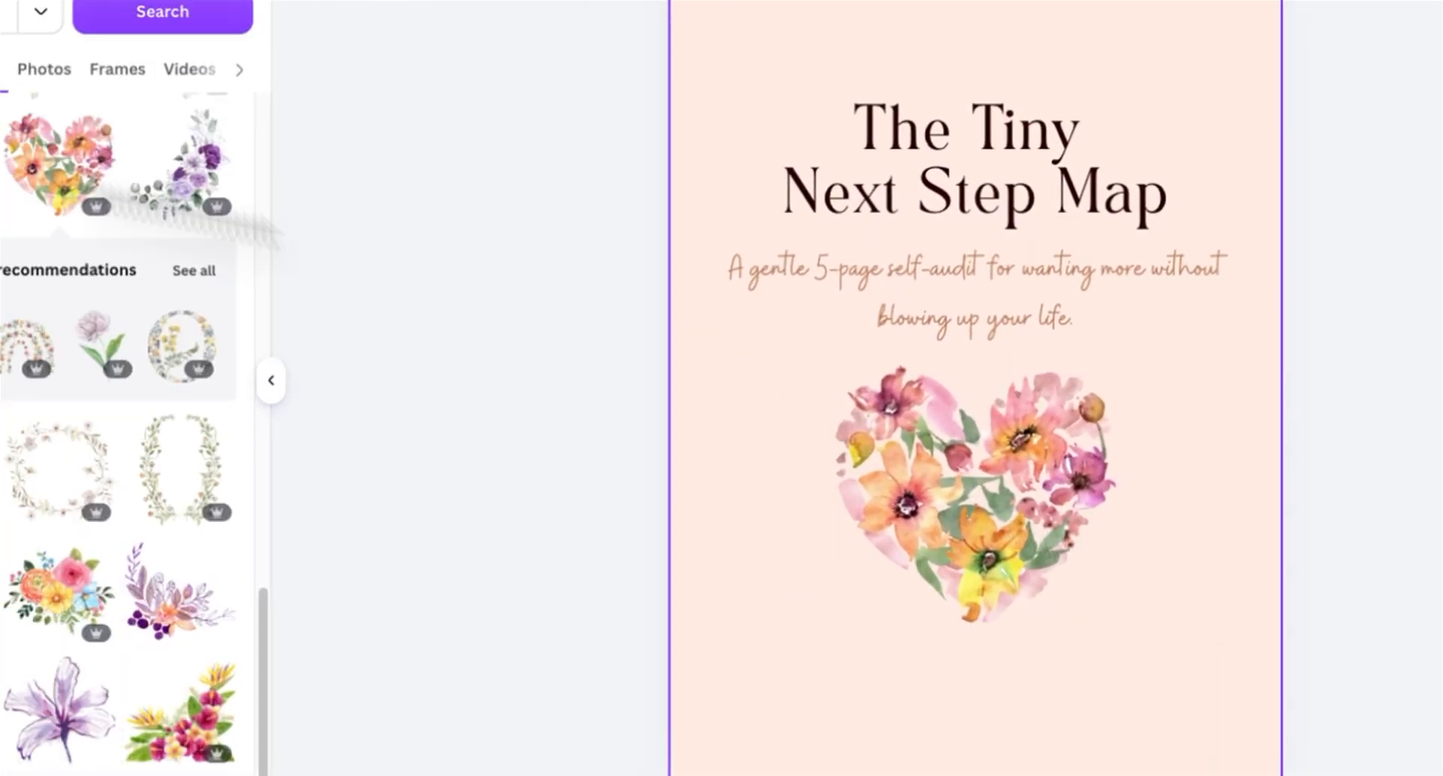
Step: Change the cover subtitle's text colour to gray
click(1251, 449)
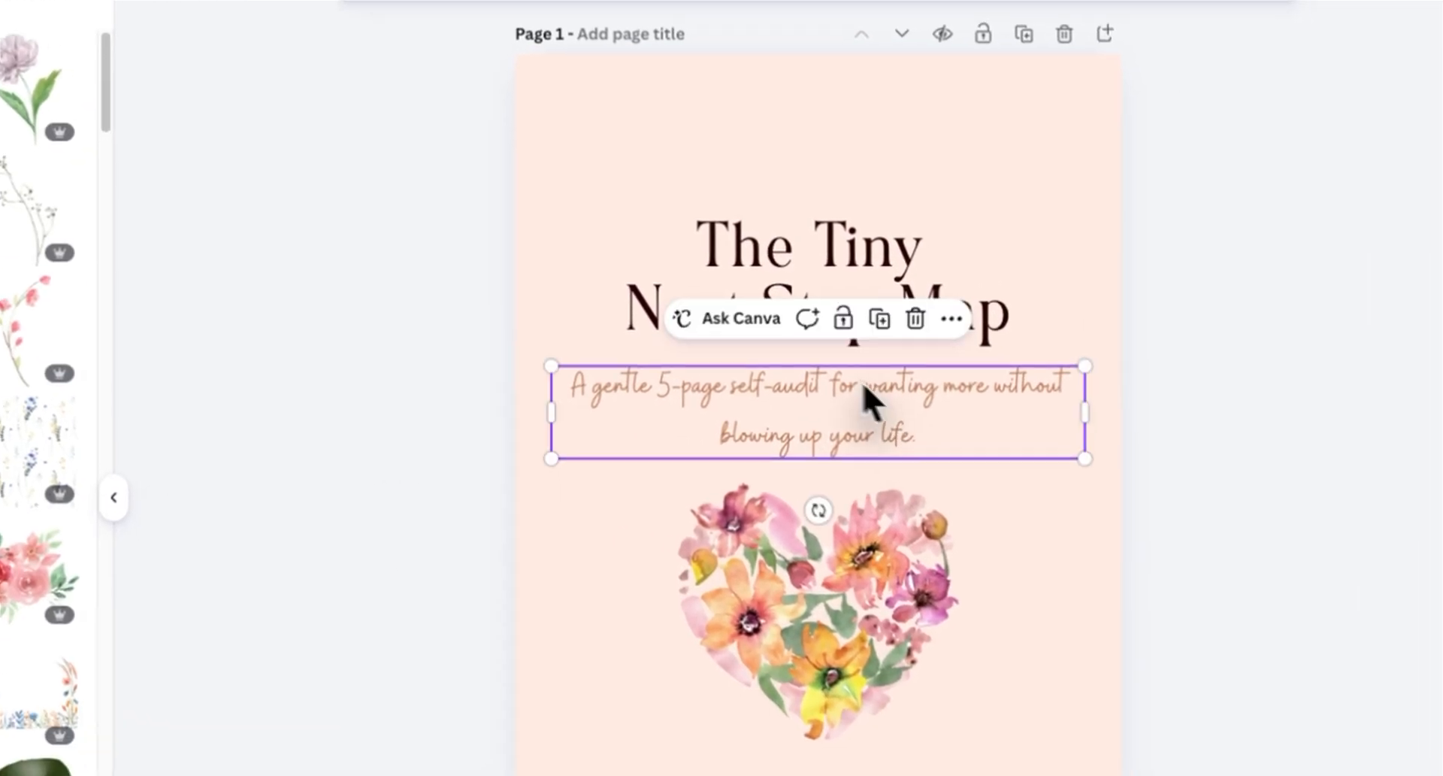
click(996, 42)
click(292, 208)
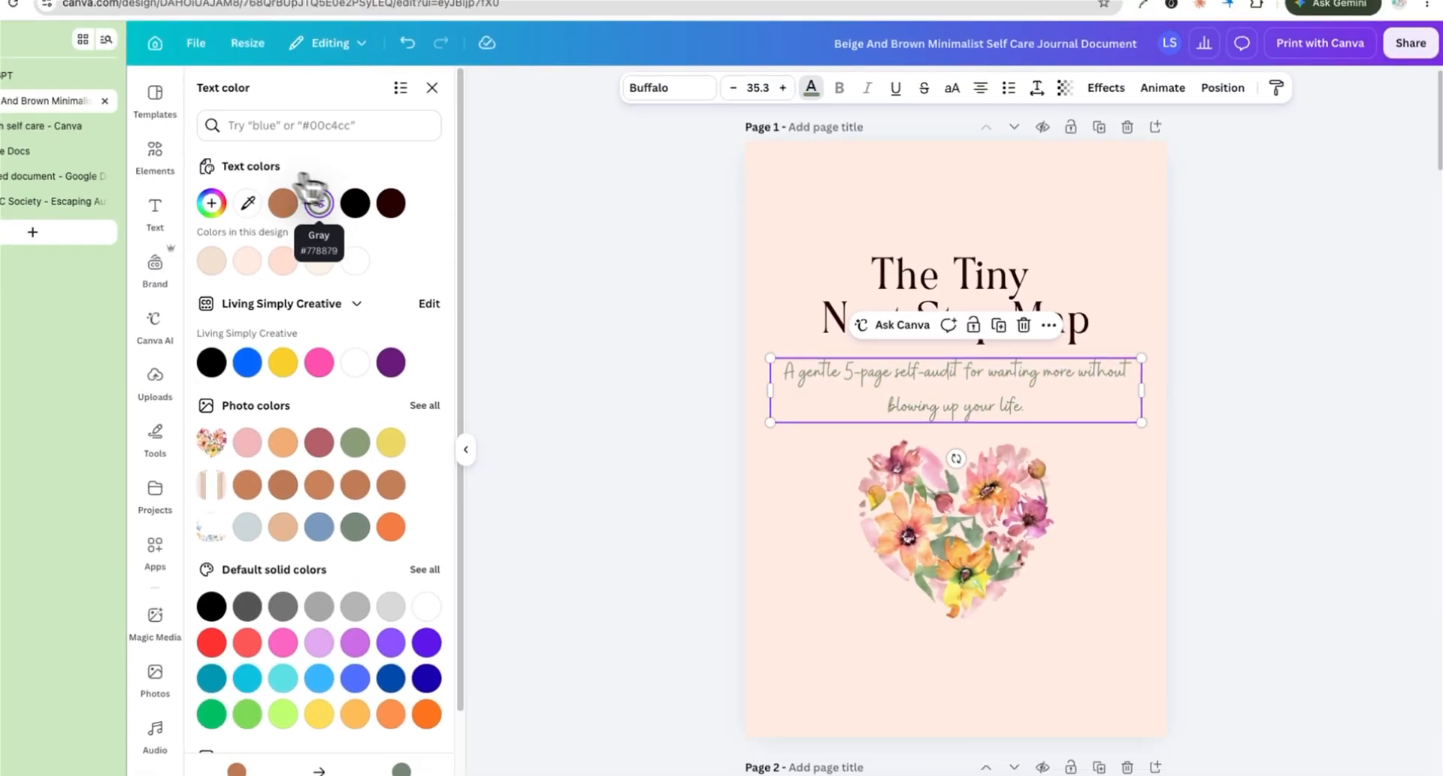
click(293, 207)
click(295, 317)
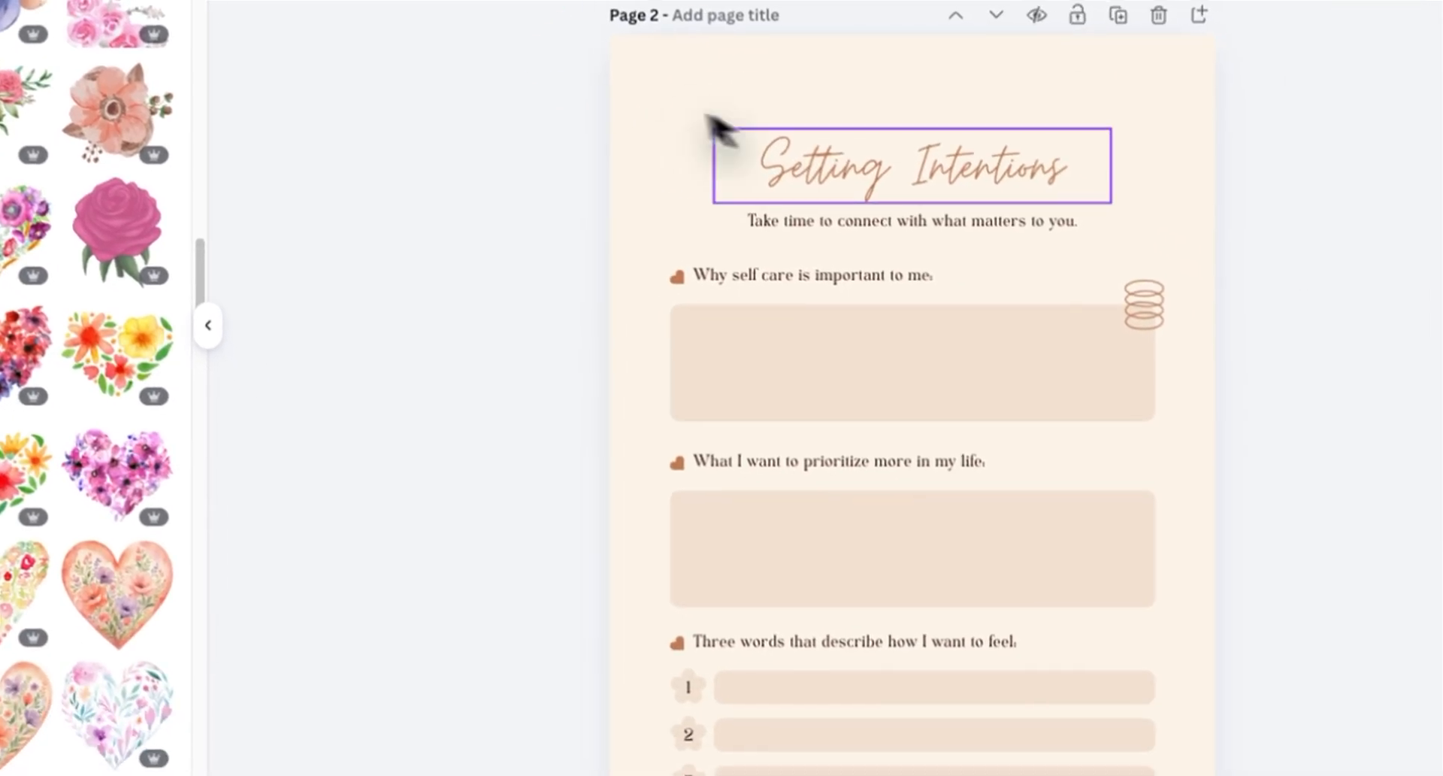
Step: Delete the heart bullet icons beside the prompts on page 2
scroll(909, 259, down, 2)
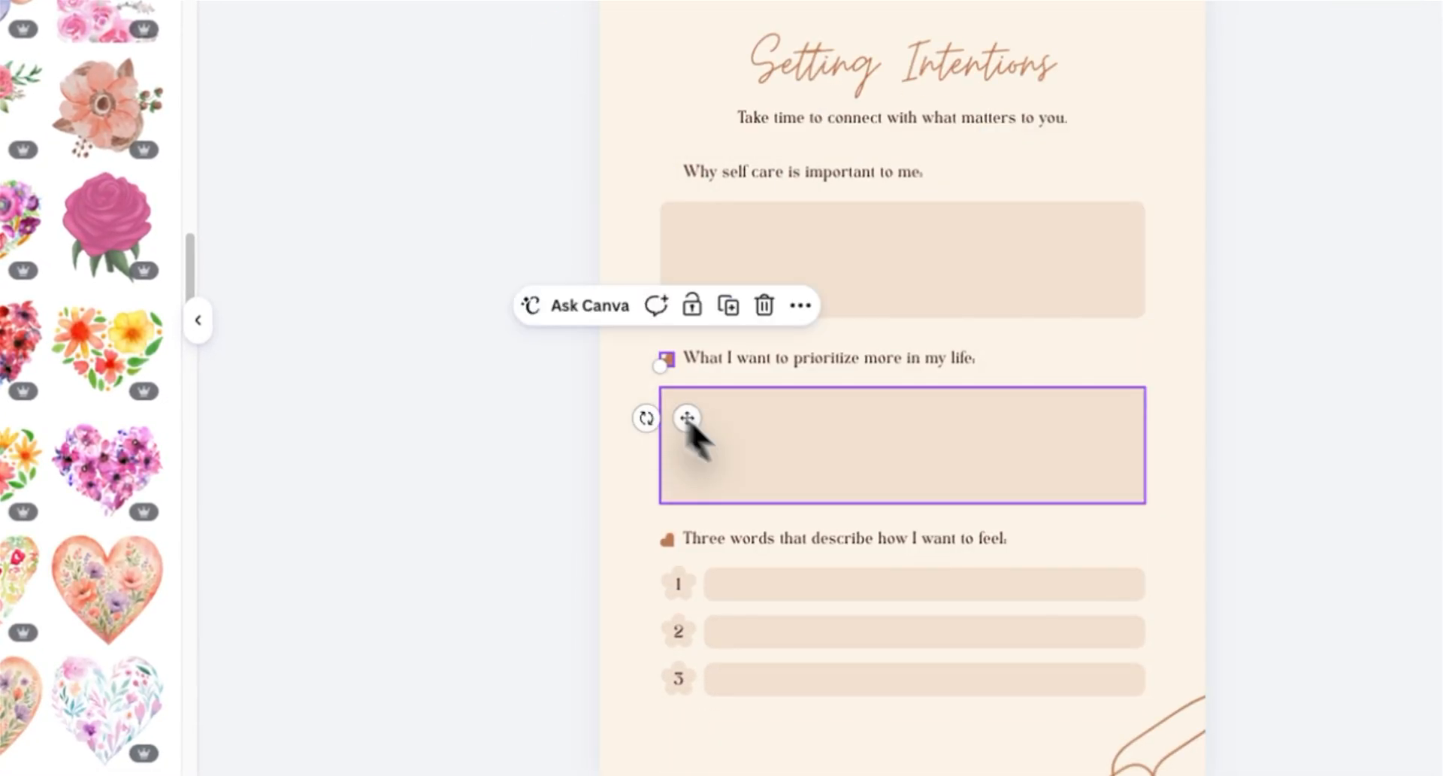
key(Delete)
scroll(778, 206, down, 1)
click(635, 188)
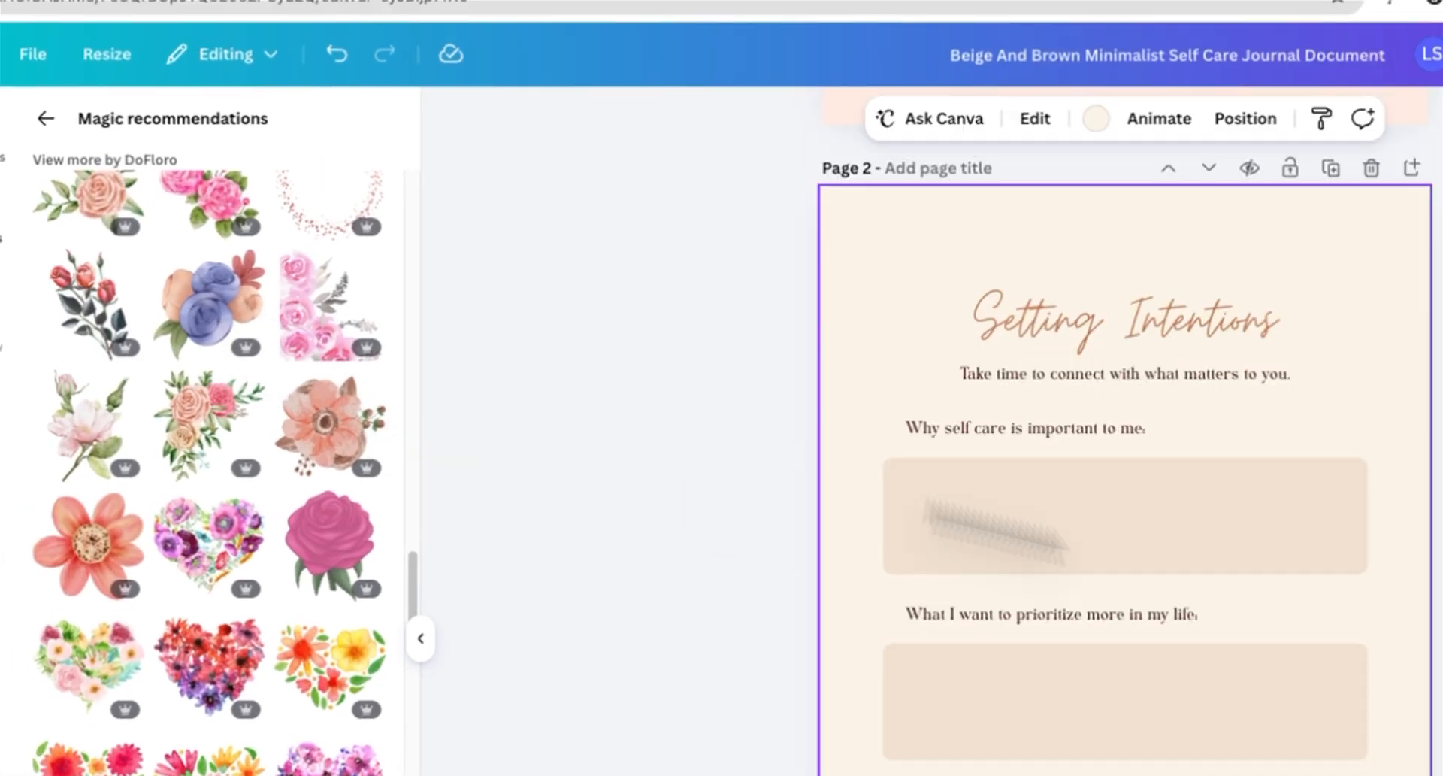
key(Delete)
Step: Change the page 2 'Setting Intentions' heading font to TAN Angleton
scroll(1144, 77, up, 7)
scroll(1145, 78, down, 4)
click(894, 226)
click(556, 148)
click(97, 255)
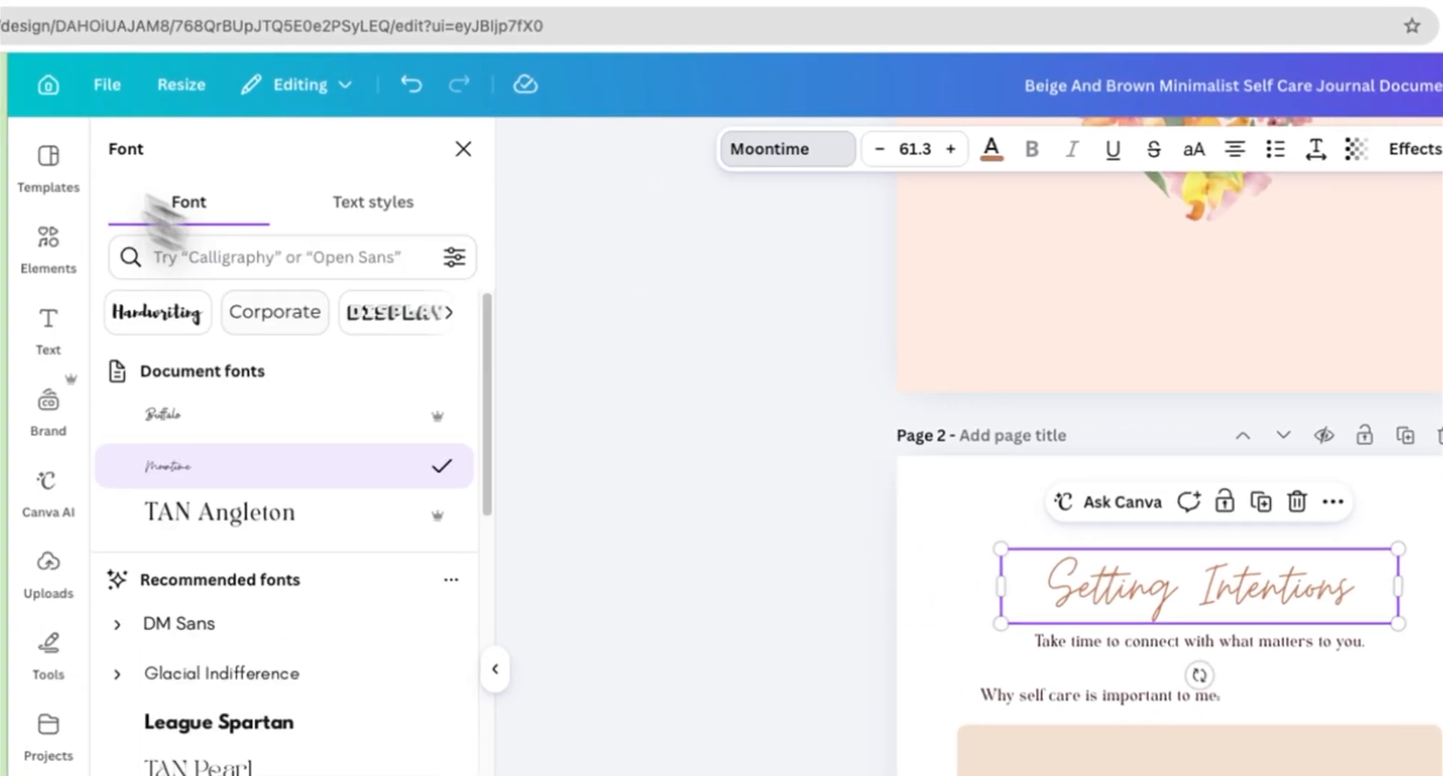
scroll(454, 500, down, 1)
click(448, 485)
Step: Resize the page 2 heading box and reduce its line spacing
drag(1403, 626, 1442, 619)
drag(1321, 571, 1286, 502)
drag(983, 430, 898, 374)
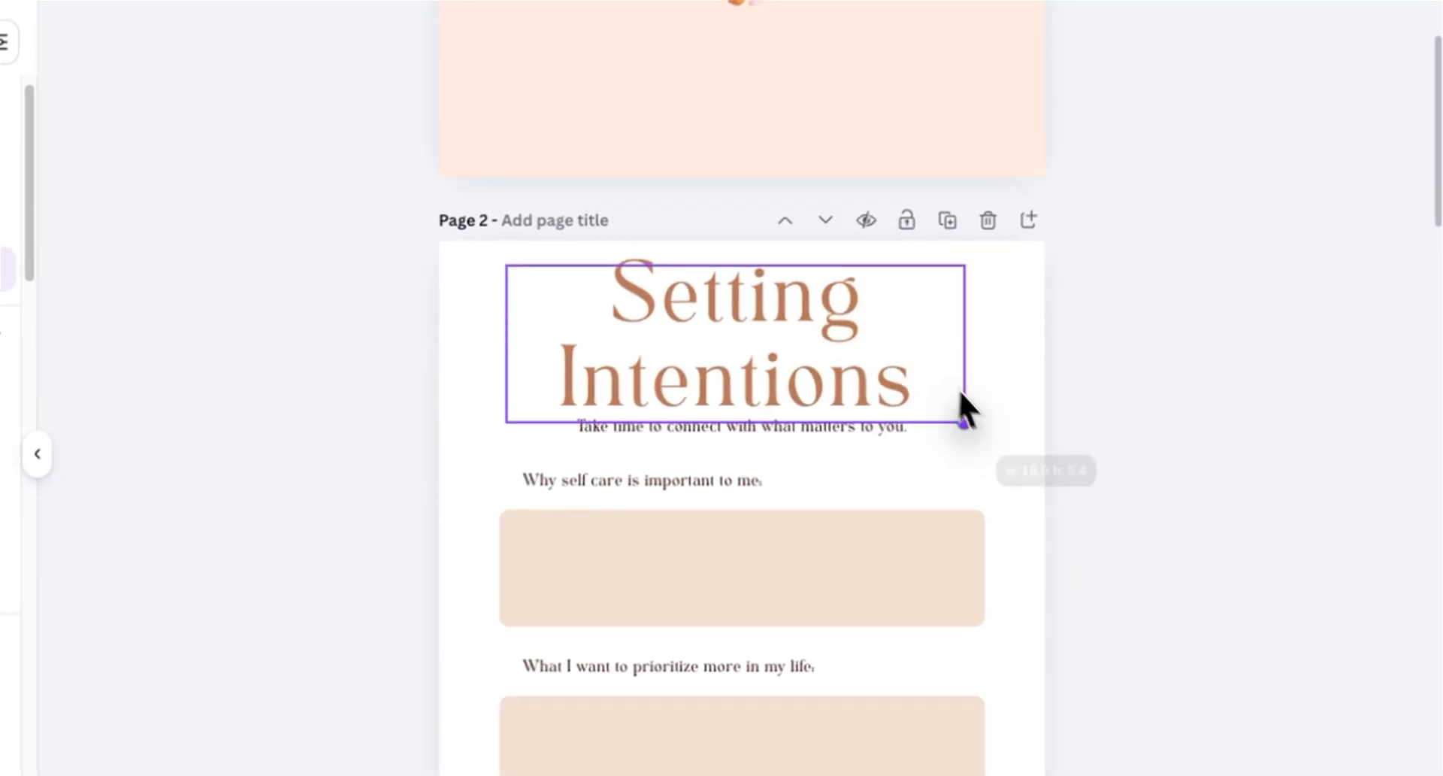
click(857, 93)
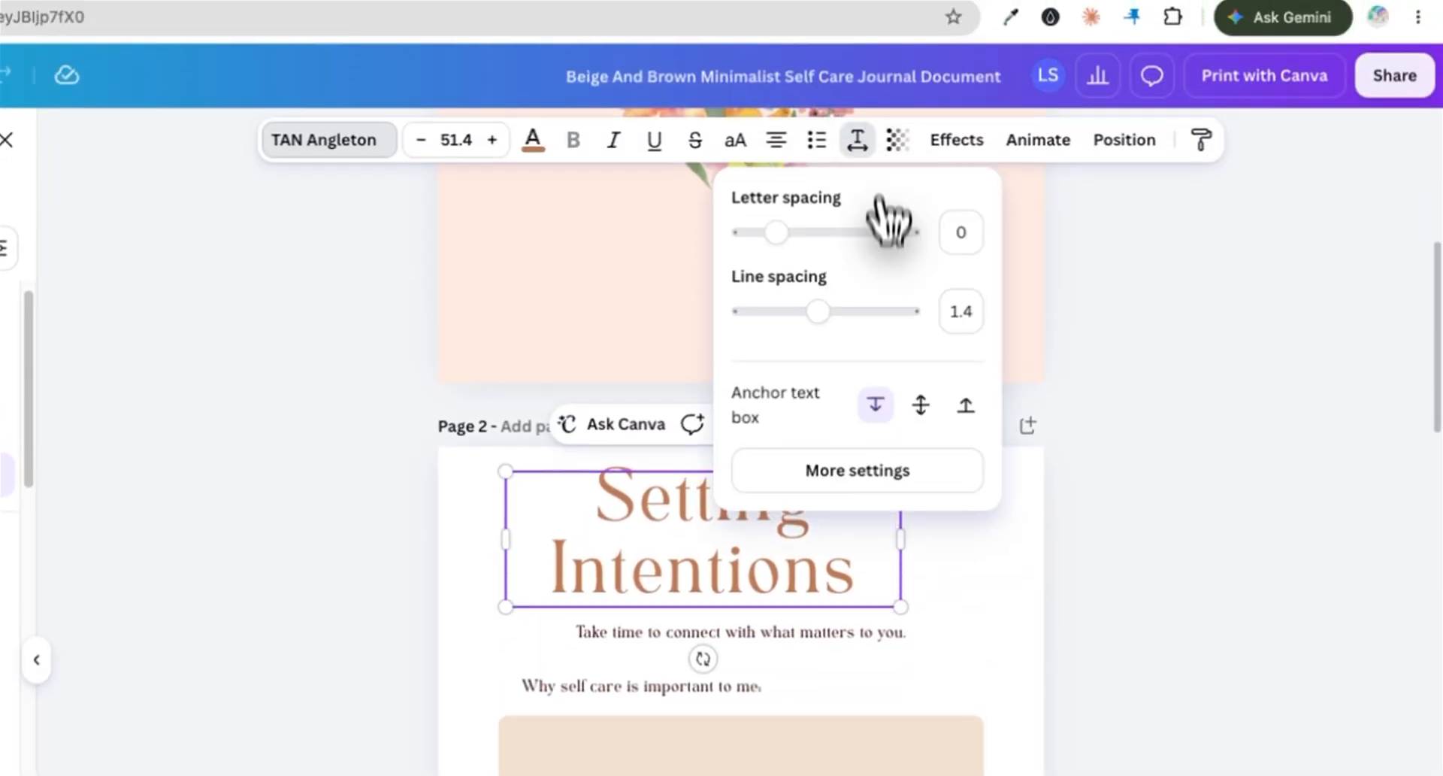
drag(817, 312, 808, 312)
drag(715, 303, 736, 309)
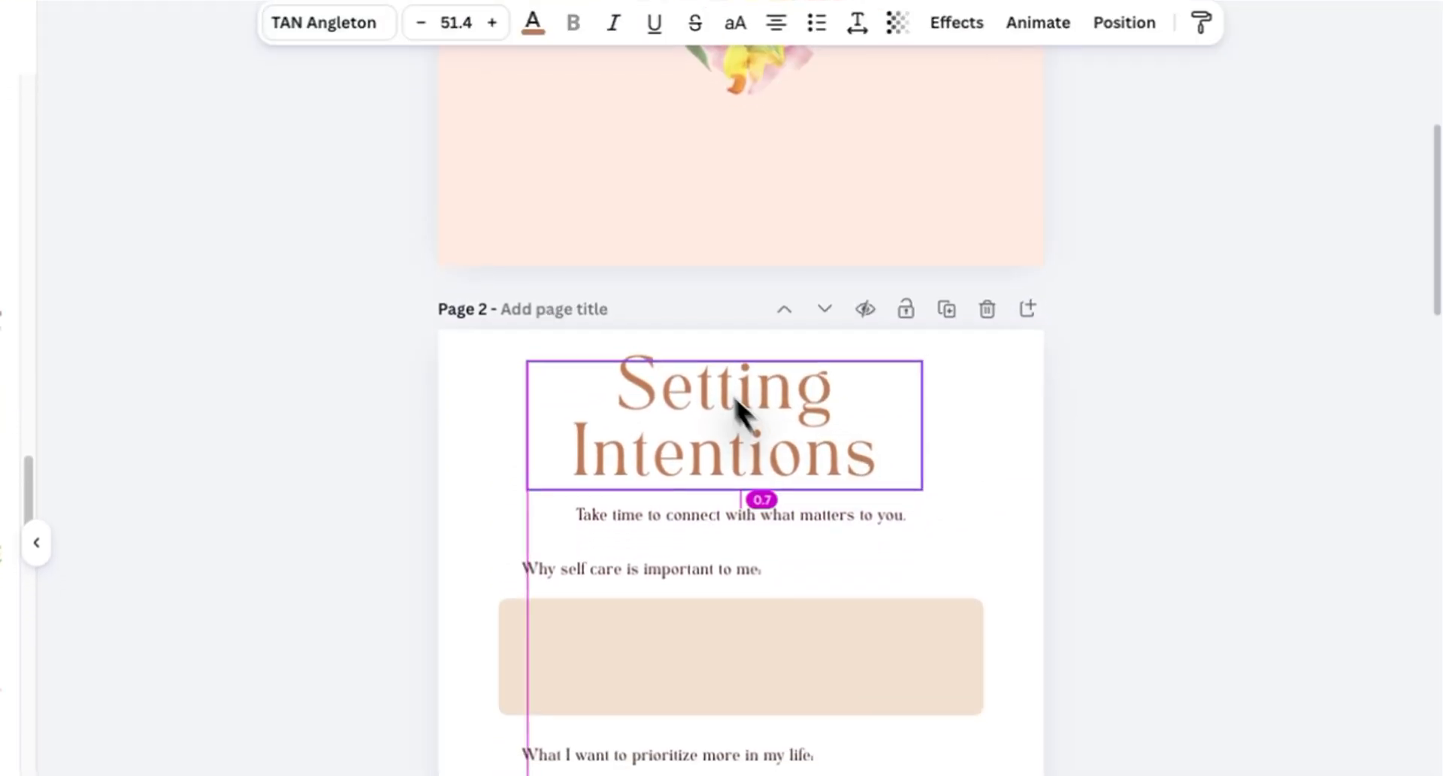
drag(735, 397, 679, 375)
Step: Recolour the page 2 answer boxes light peach across all pages
scroll(624, 526, down, 4)
click(598, 627)
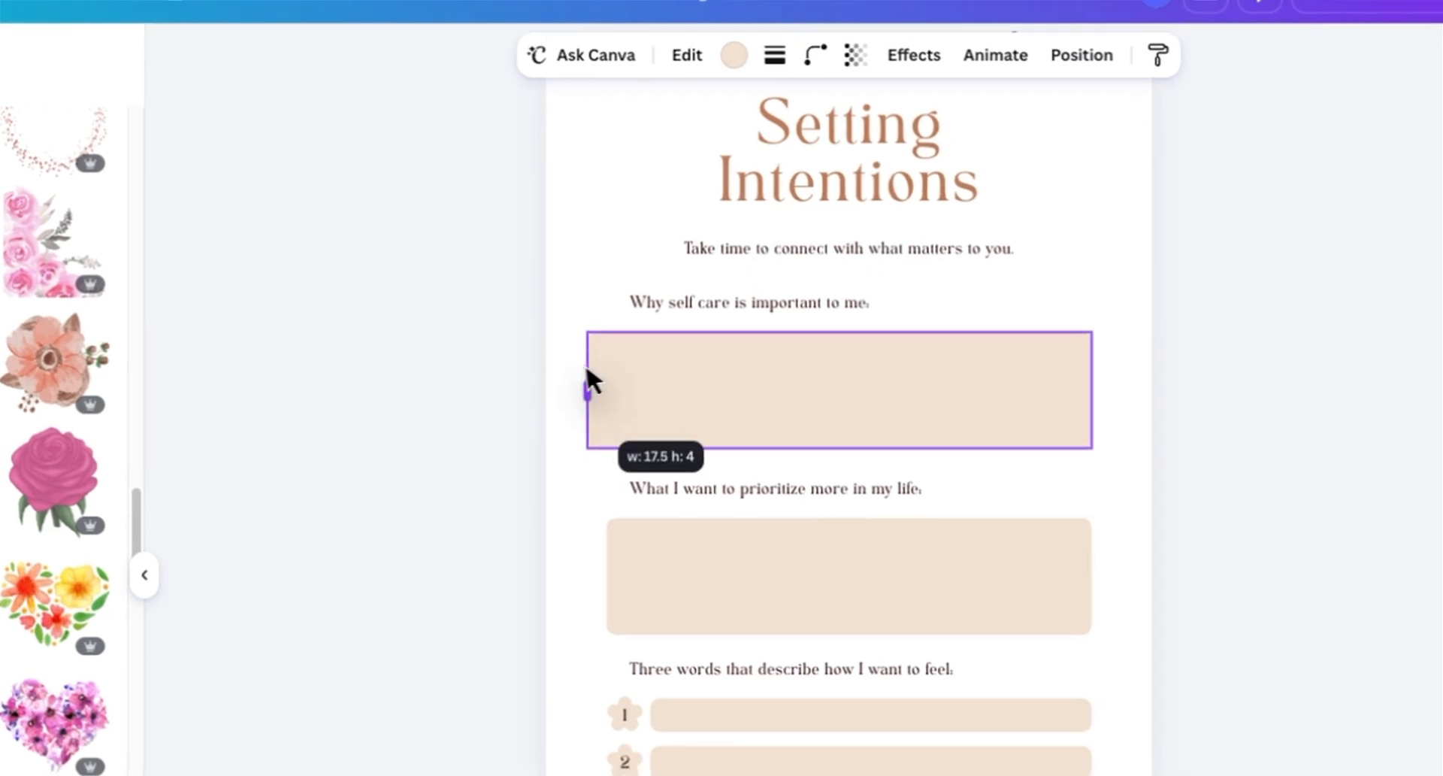
drag(1187, 386, 1193, 376)
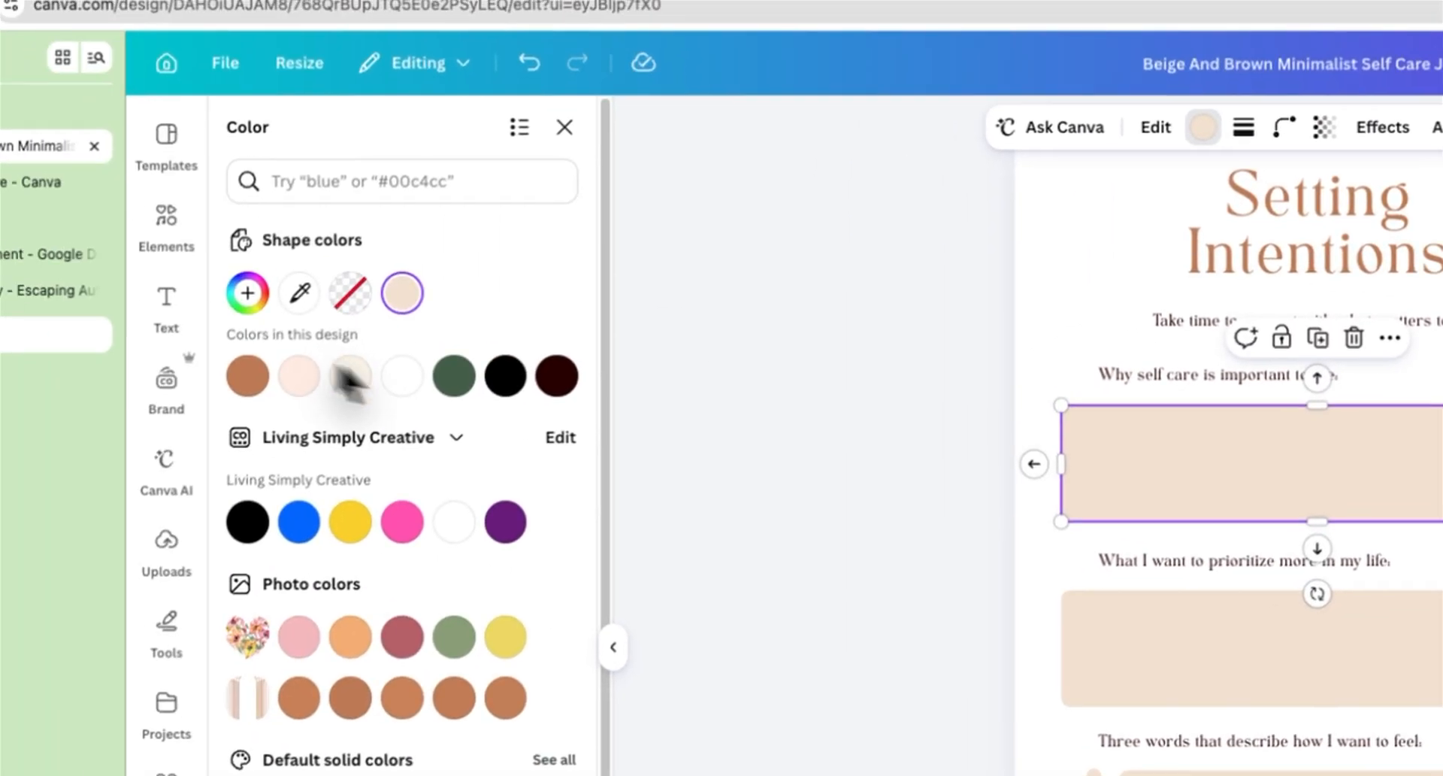
click(300, 376)
click(375, 763)
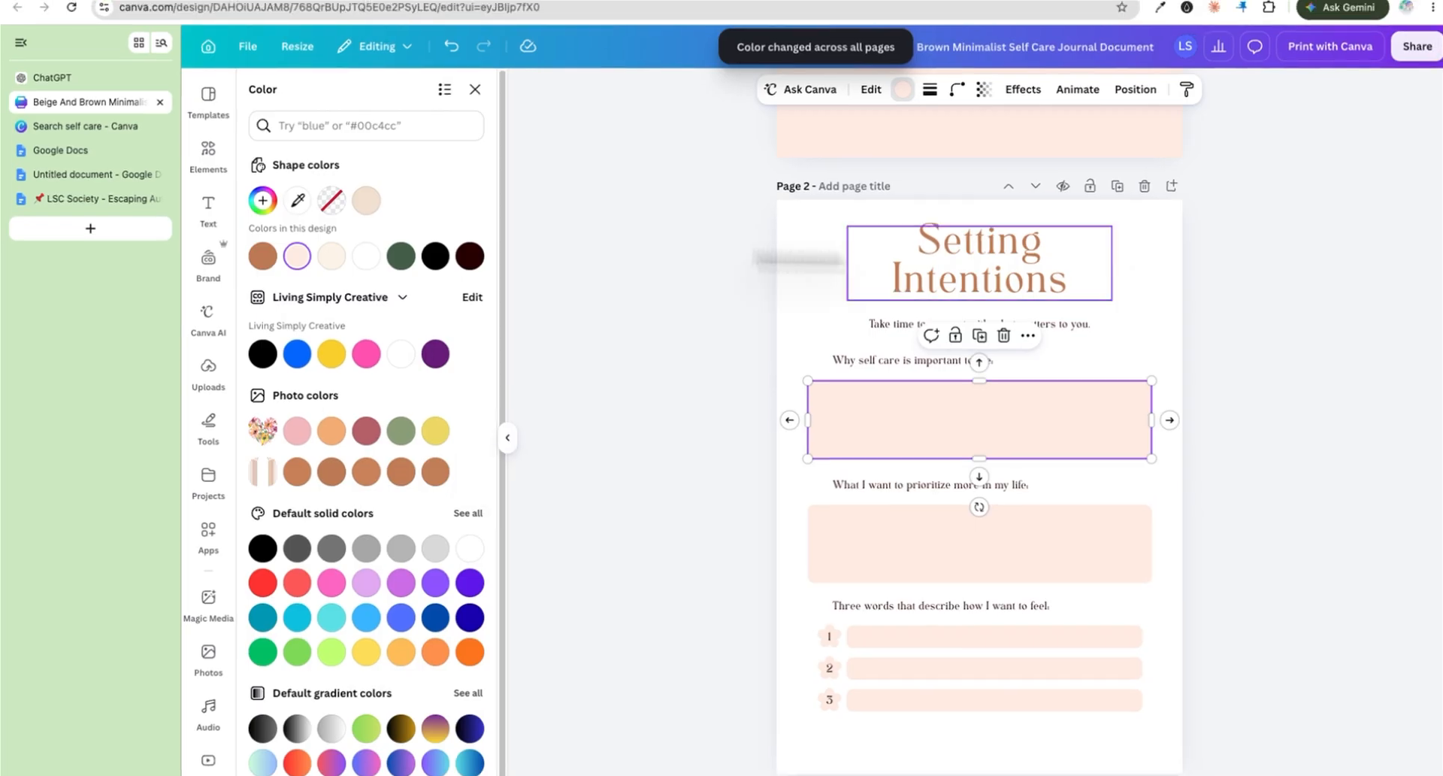
Step: Change the page 2 heading and prompt text colour to dark brown
click(926, 261)
click(400, 204)
scroll(866, 339, up, 6)
click(944, 244)
scroll(952, 391, down, 4)
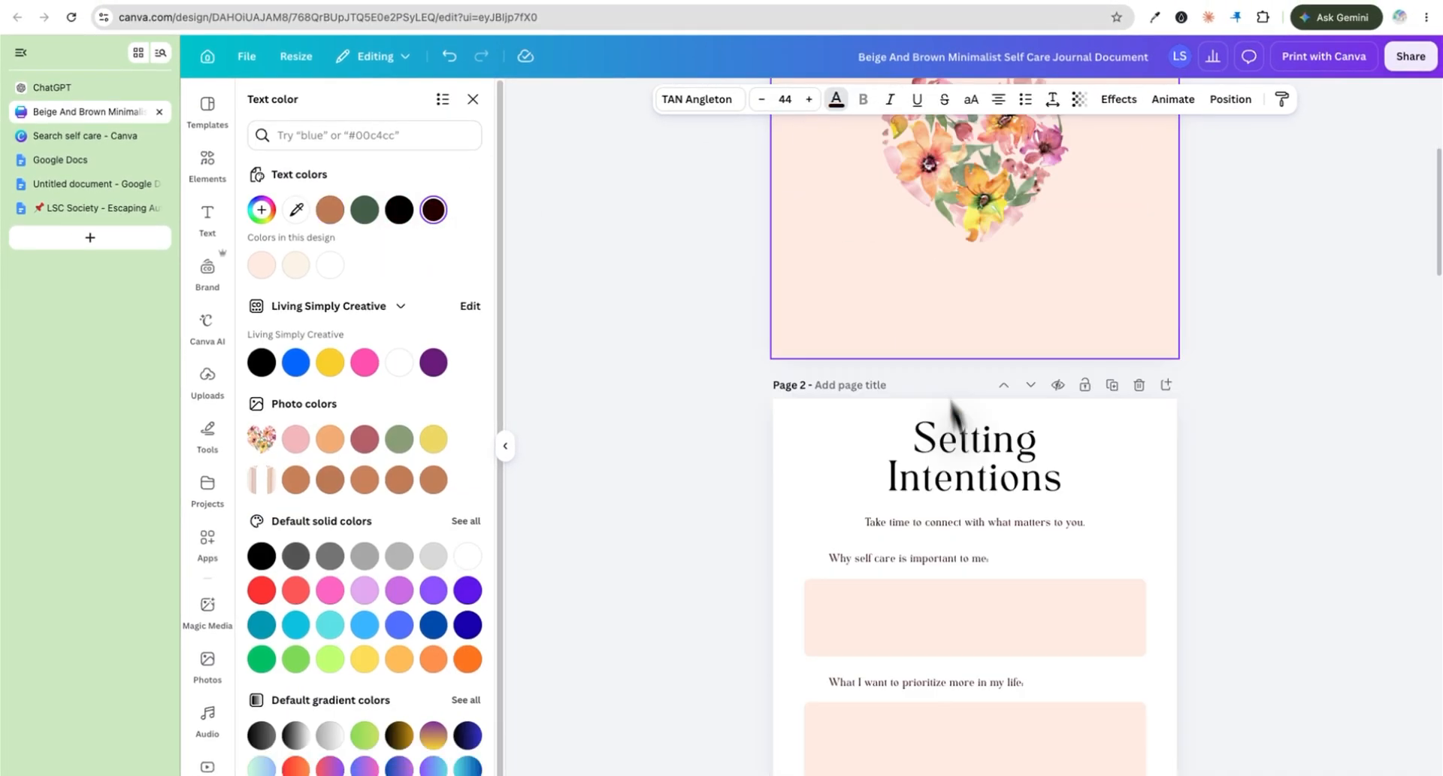
scroll(902, 339, down, 3)
click(932, 330)
scroll(906, 430, down, 1)
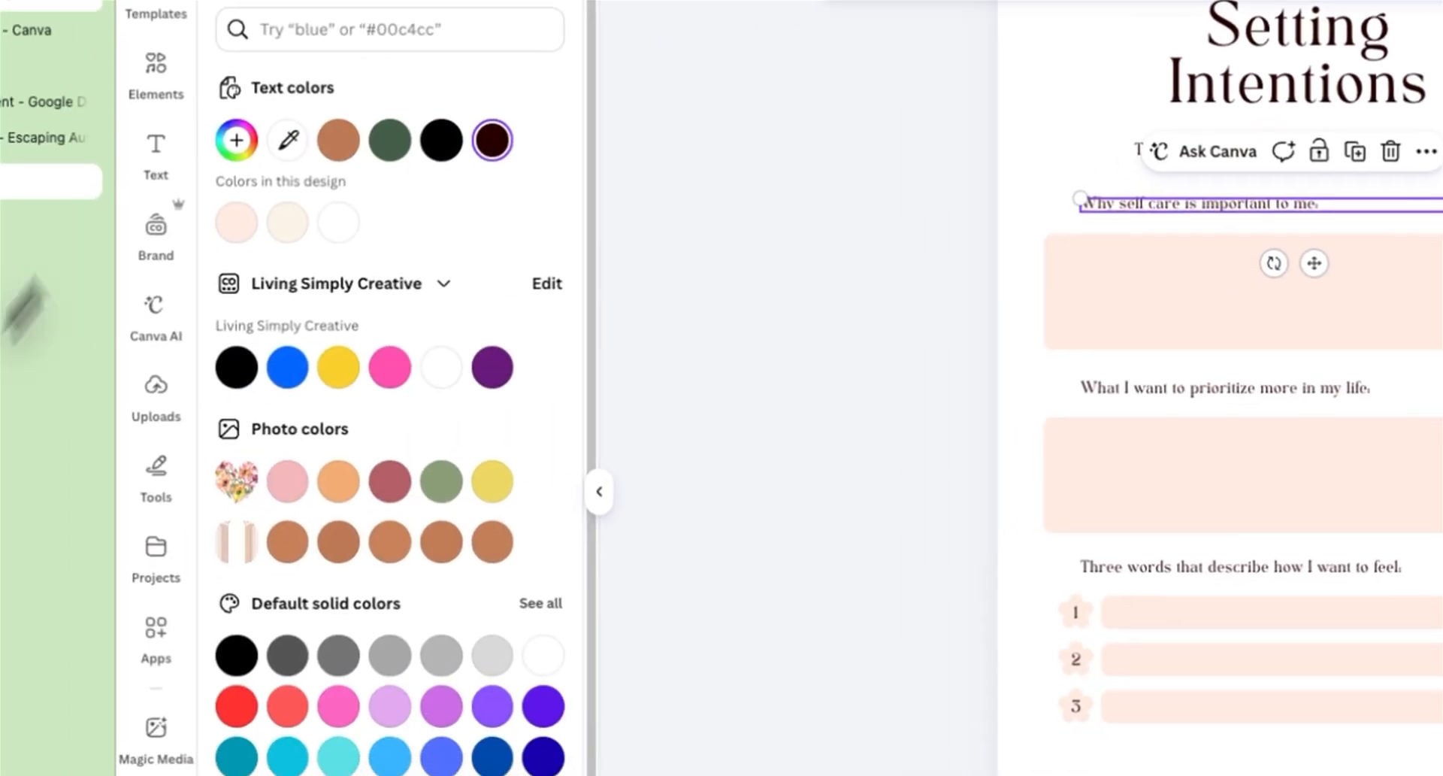
Step: Copy the heading 'What Kind of “More” Are You Craving?' from ChatGPT and paste it over the page 2 heading
click(647, 330)
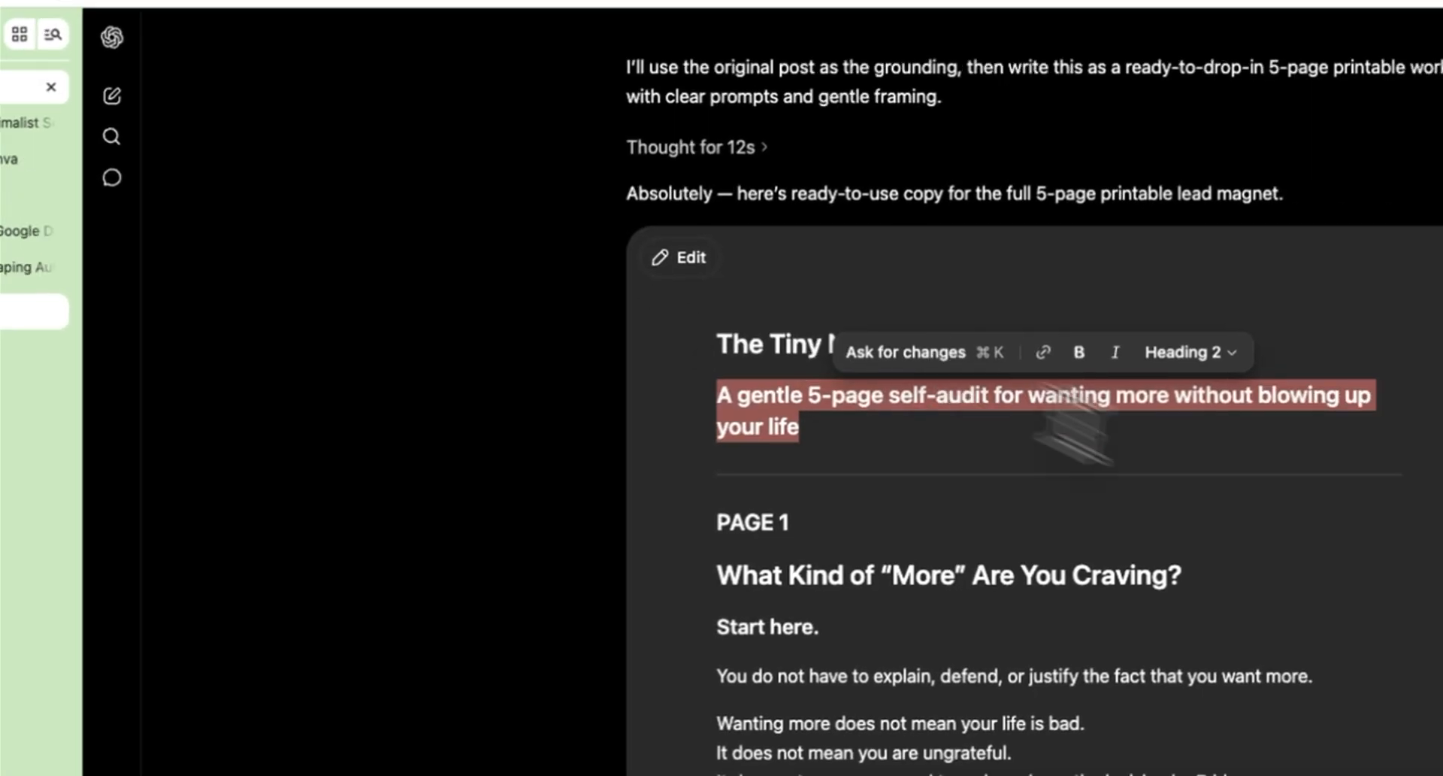
drag(399, 422, 864, 422)
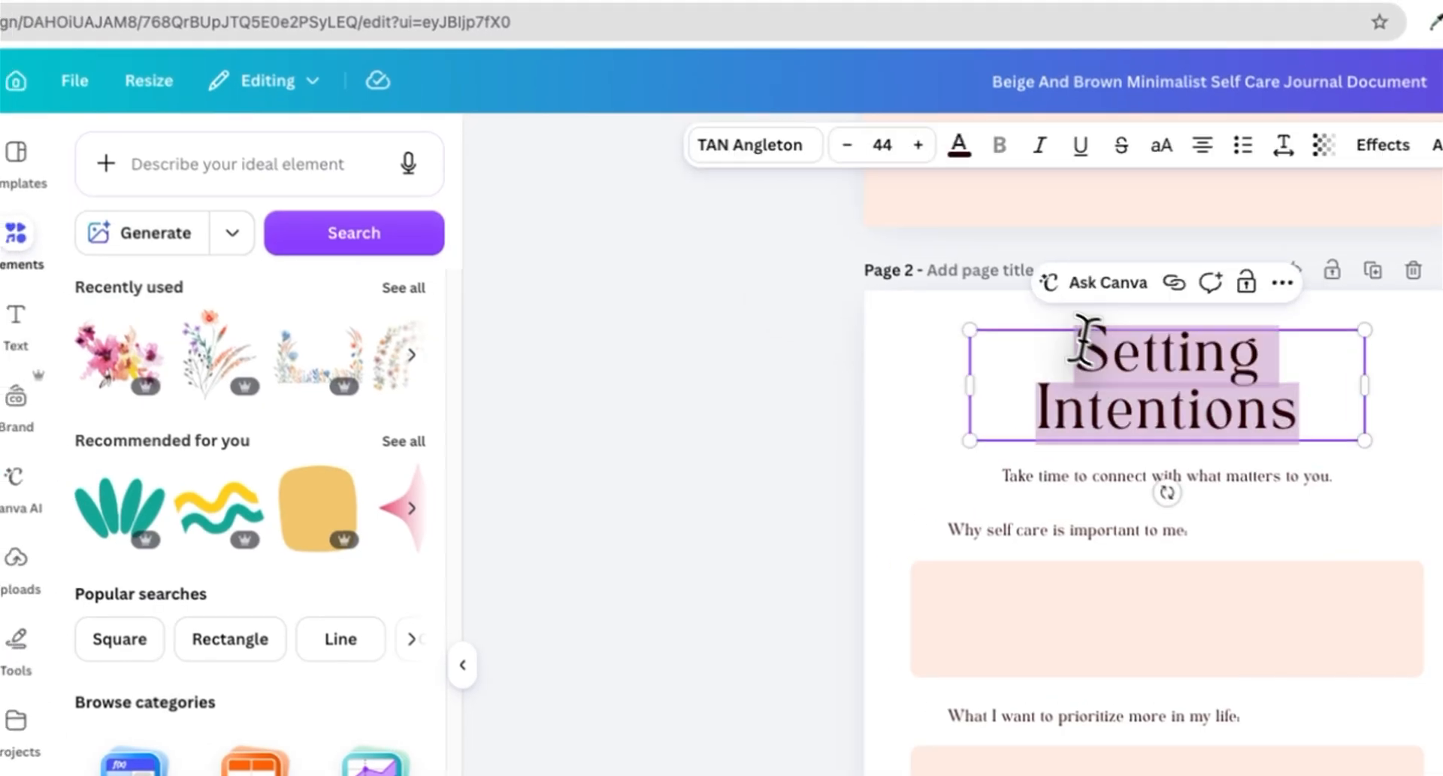
text(What Kind of "More" Are You Craving?)
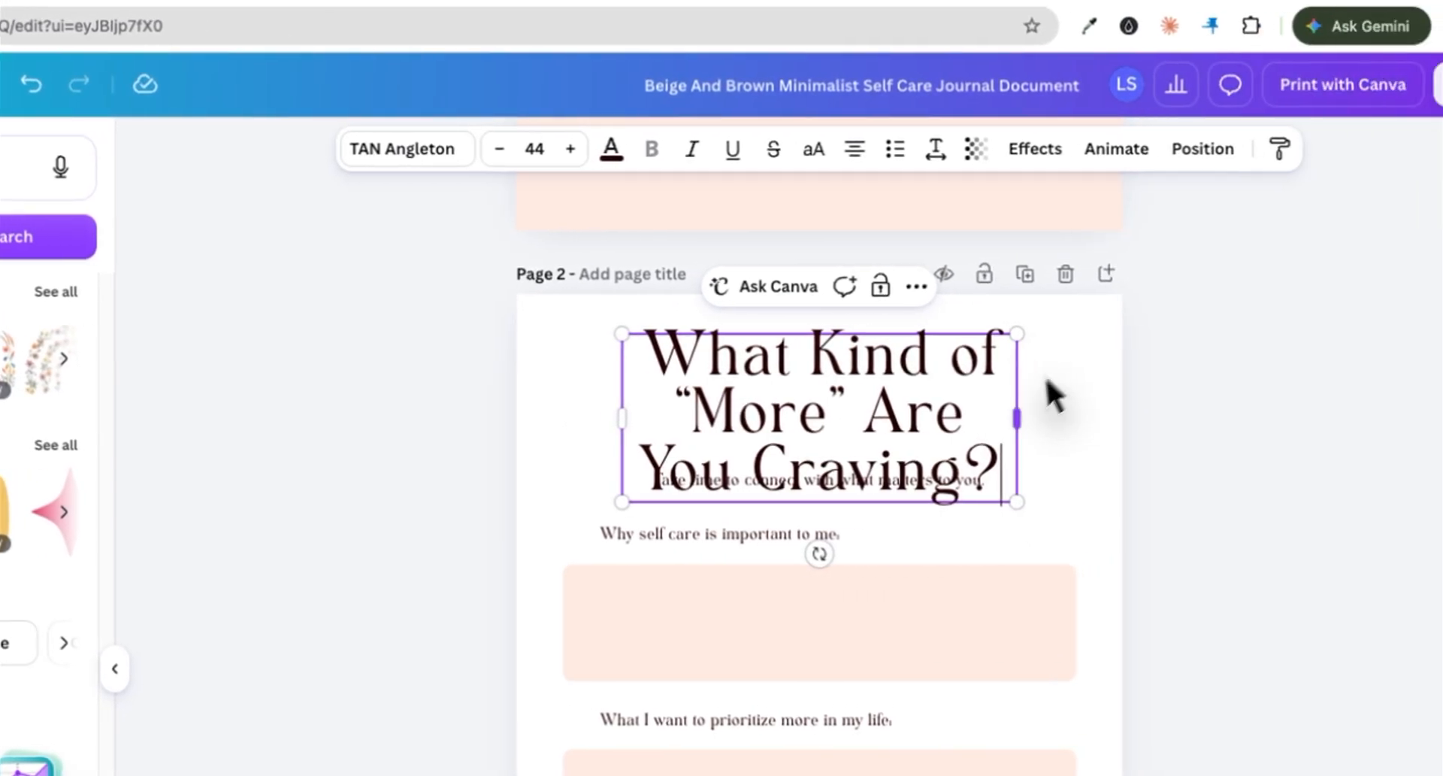
Step: Resize the new heading box so the heading fits on two lines
drag(943, 353, 880, 402)
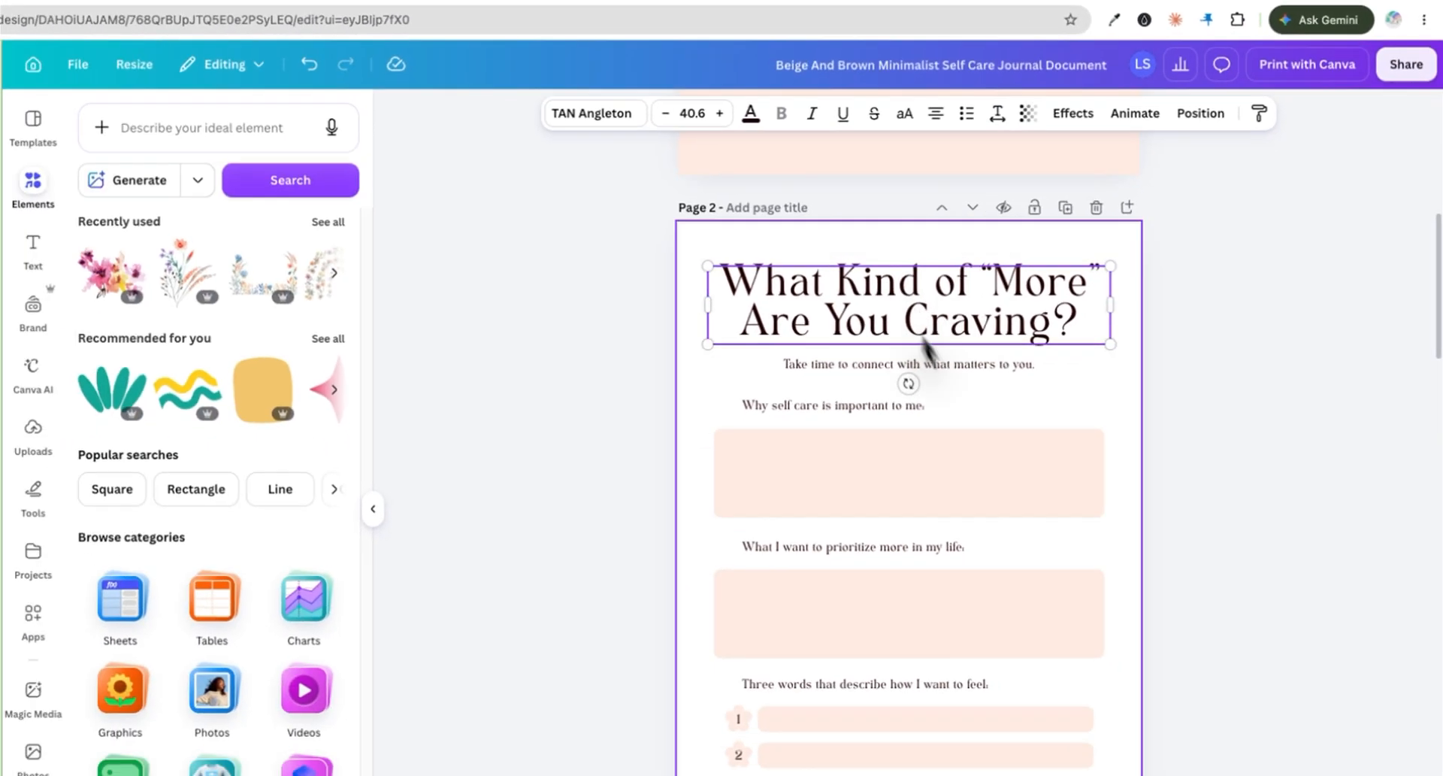
scroll(1085, 235, up, 4)
click(1095, 306)
Step: Delete the answer boxes from page 2
scroll(1095, 306, down, 5)
click(831, 605)
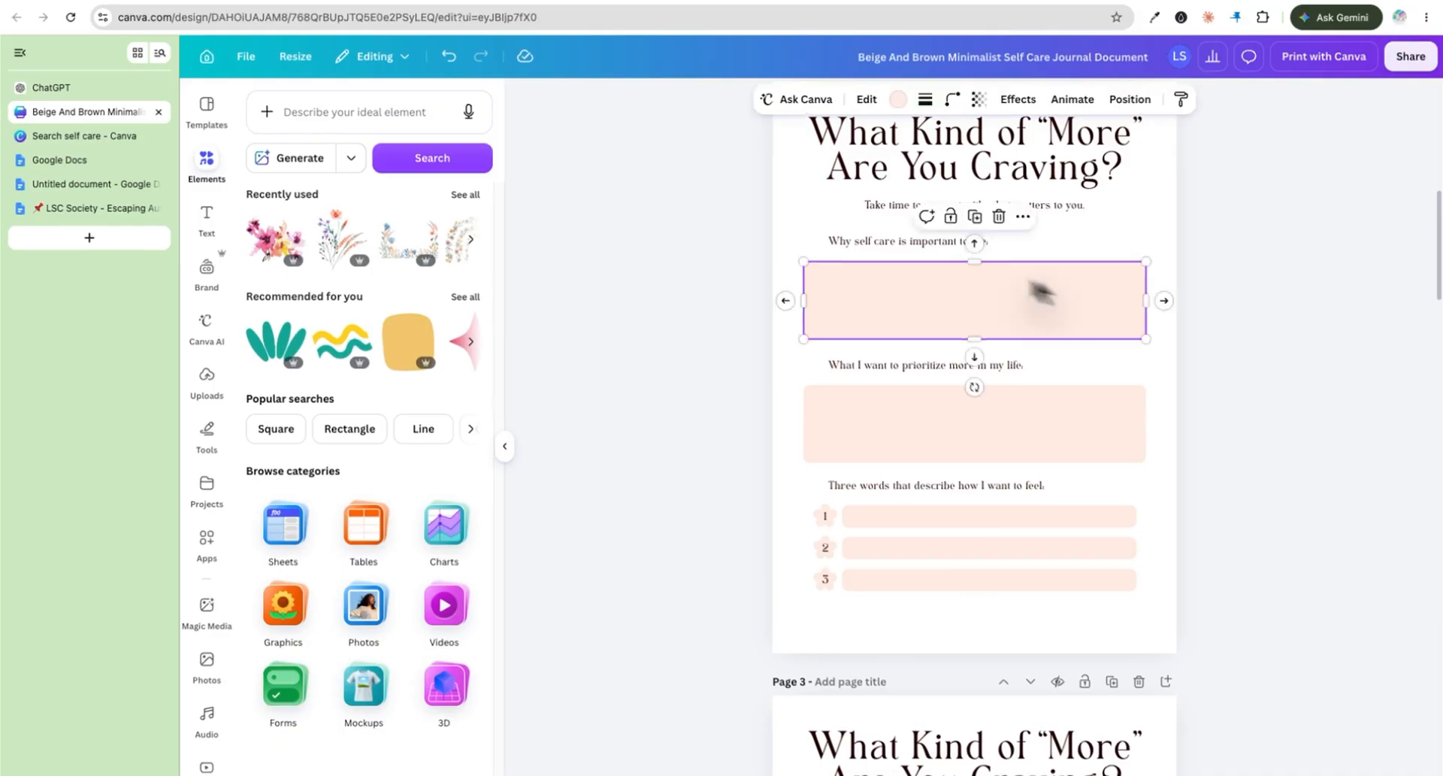
key(Delete)
click(988, 515)
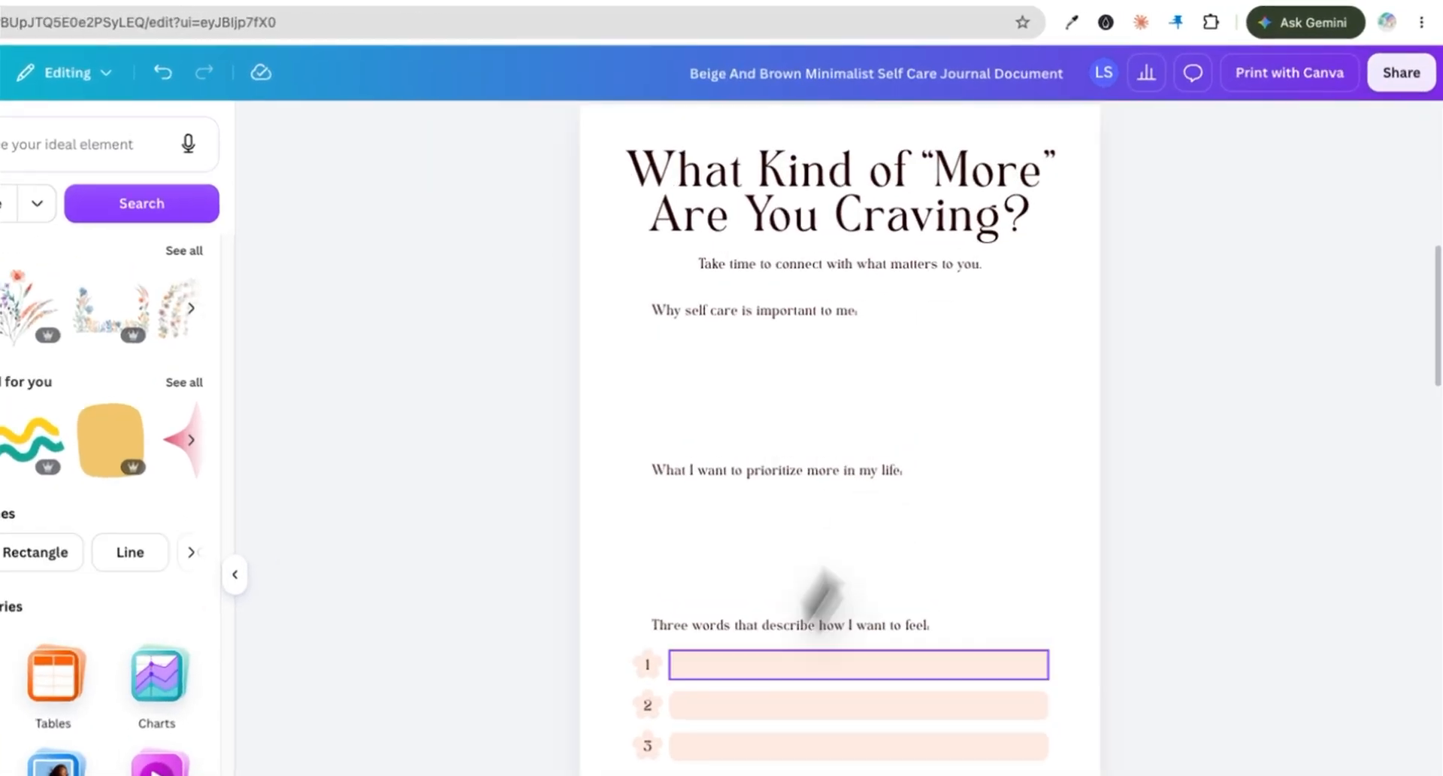
key(Delete)
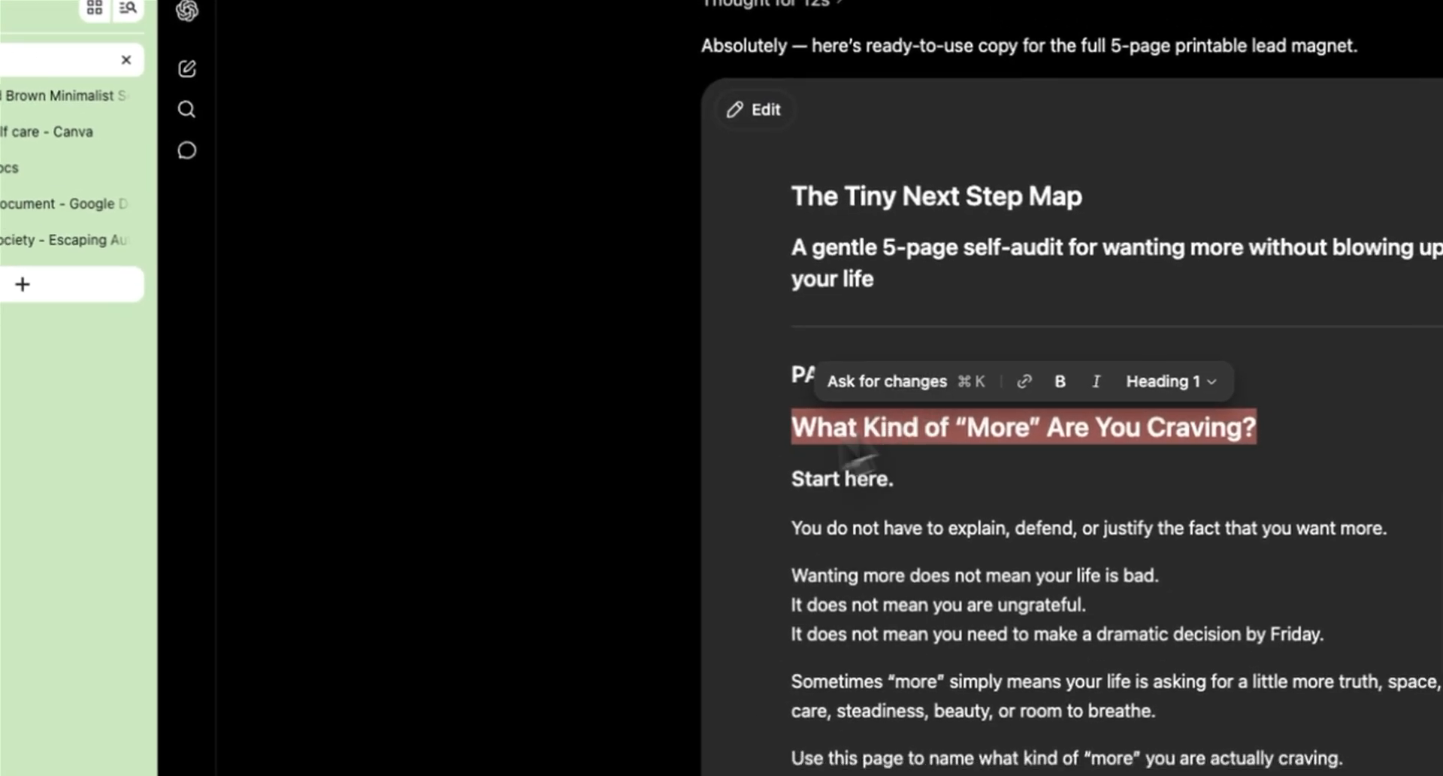
drag(857, 455, 1007, 696)
Step: Paste the Page 1 body copy from ChatGPT as a text block on page 2
click(24, 42)
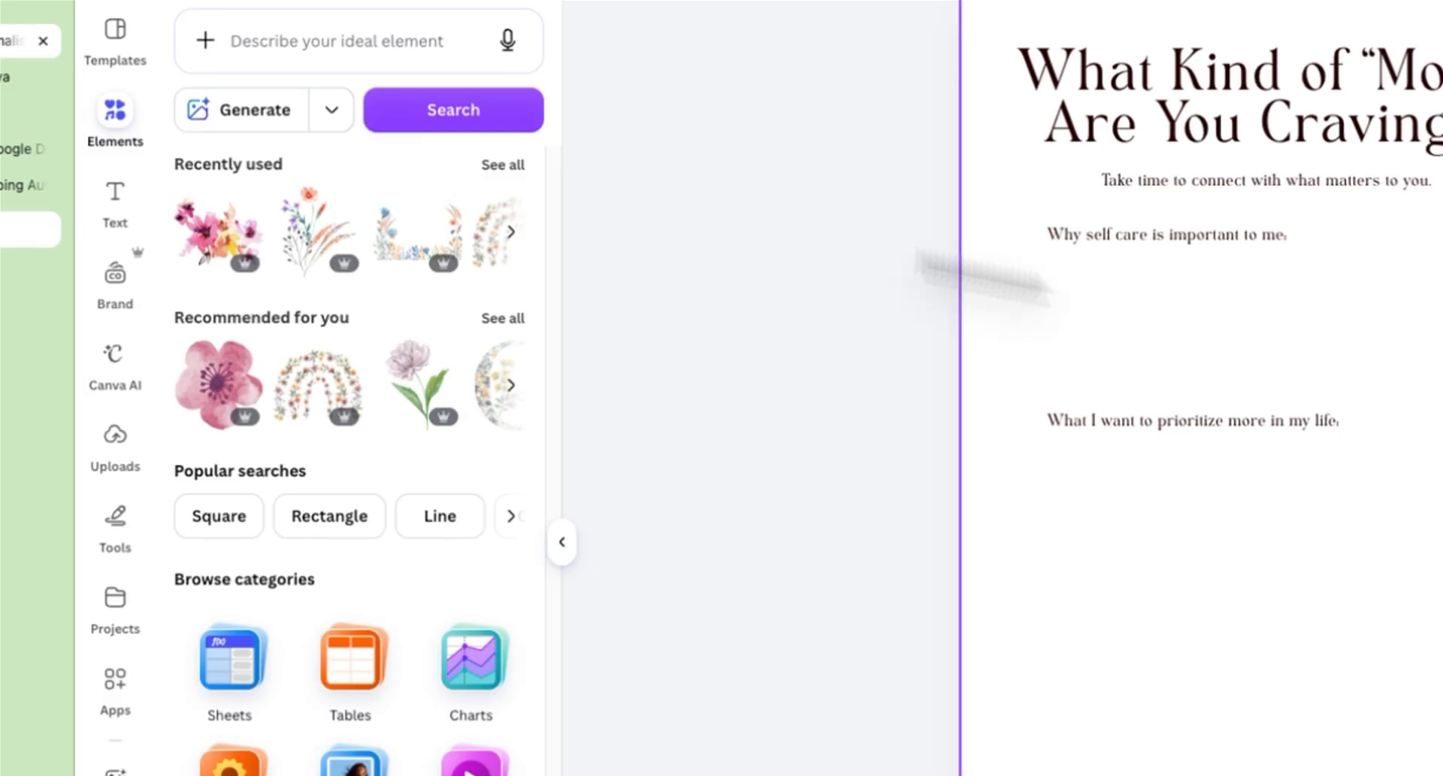
text(Start here. You do not have to explain, defend, or justify the fact that you want more. Wanting more does not mean your life is bad. It does not mean you are ungrateful. It does not mean you need to make a dramatic decision by Friday. Sometimes "more" simply means your soul is asking for a little more truth, space, care, steadiness, beauty, or room to breathe. Use this page to name what kind of "more" you are actually craving. Check anything that feels true. Lately, I've been wanting more.)
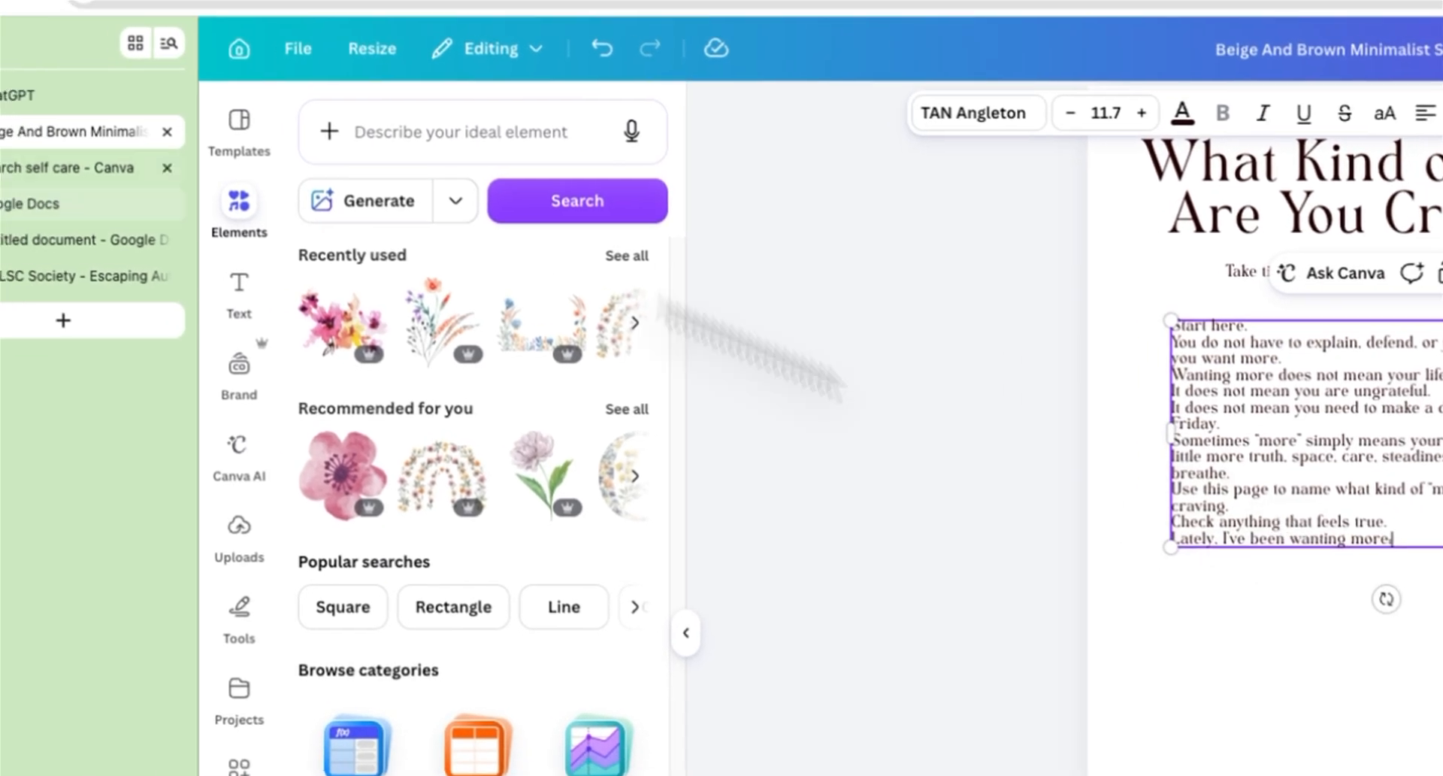
click(30, 95)
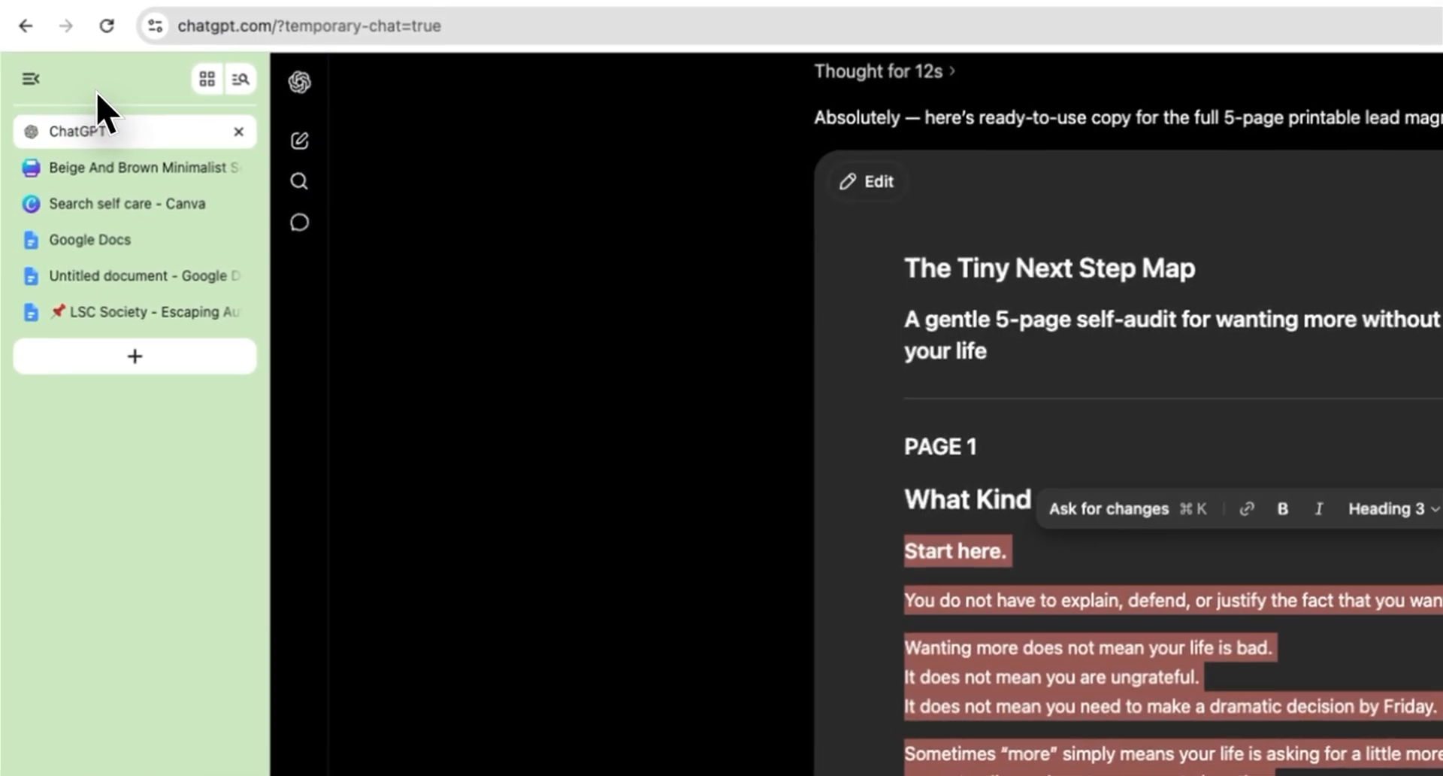
click(135, 167)
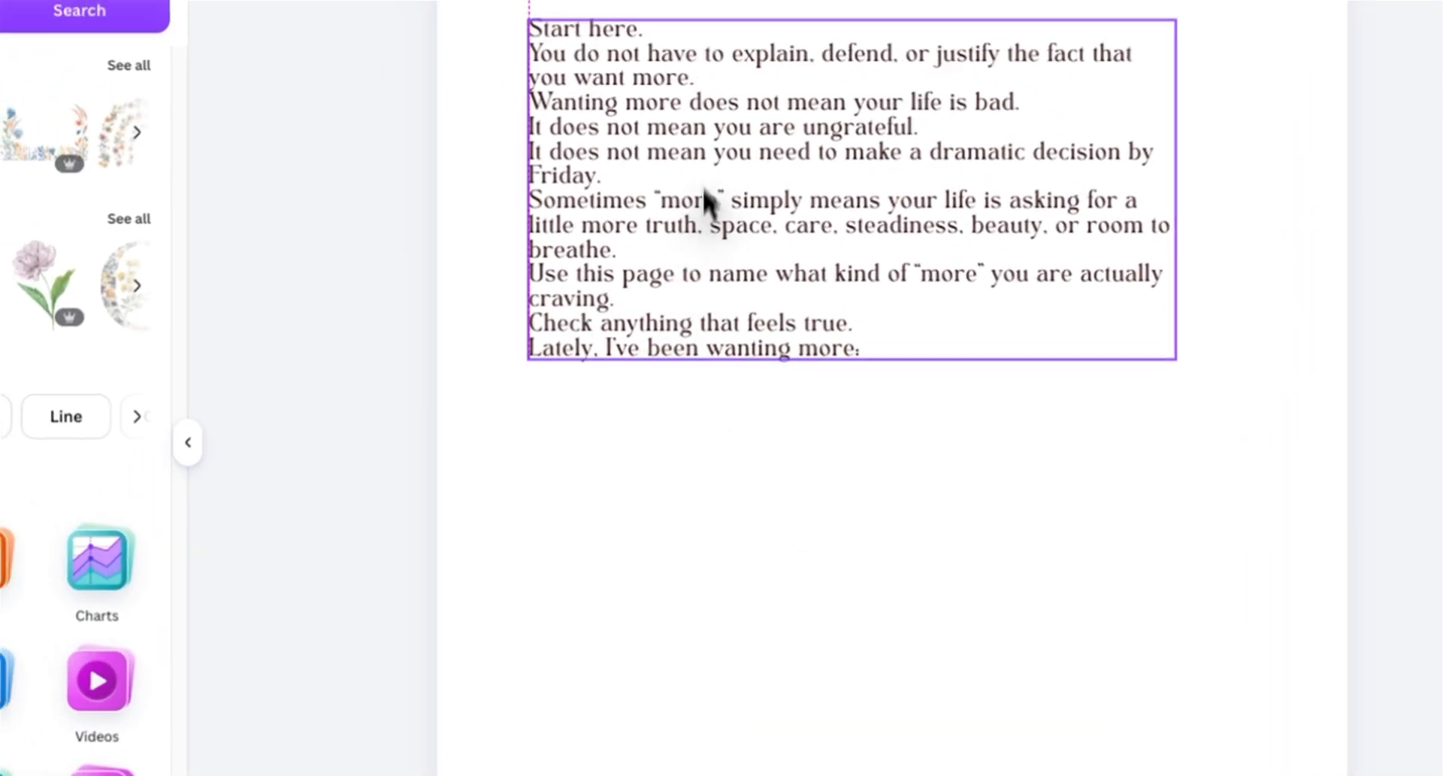
Step: Insert blank lines between the paragraphs of the pasted body text
key(Return)
key(Return)
click(560, 265)
key(Return)
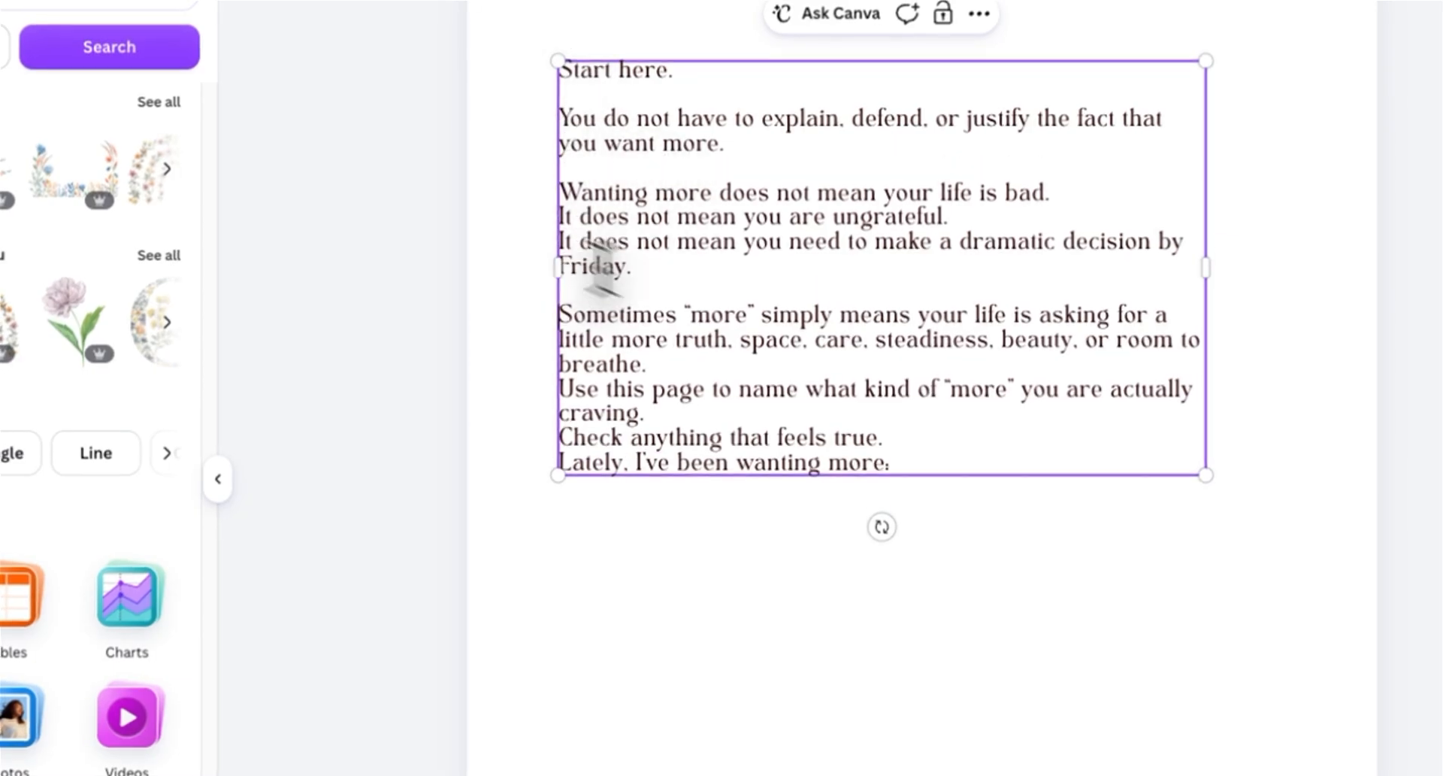
click(560, 461)
key(Return)
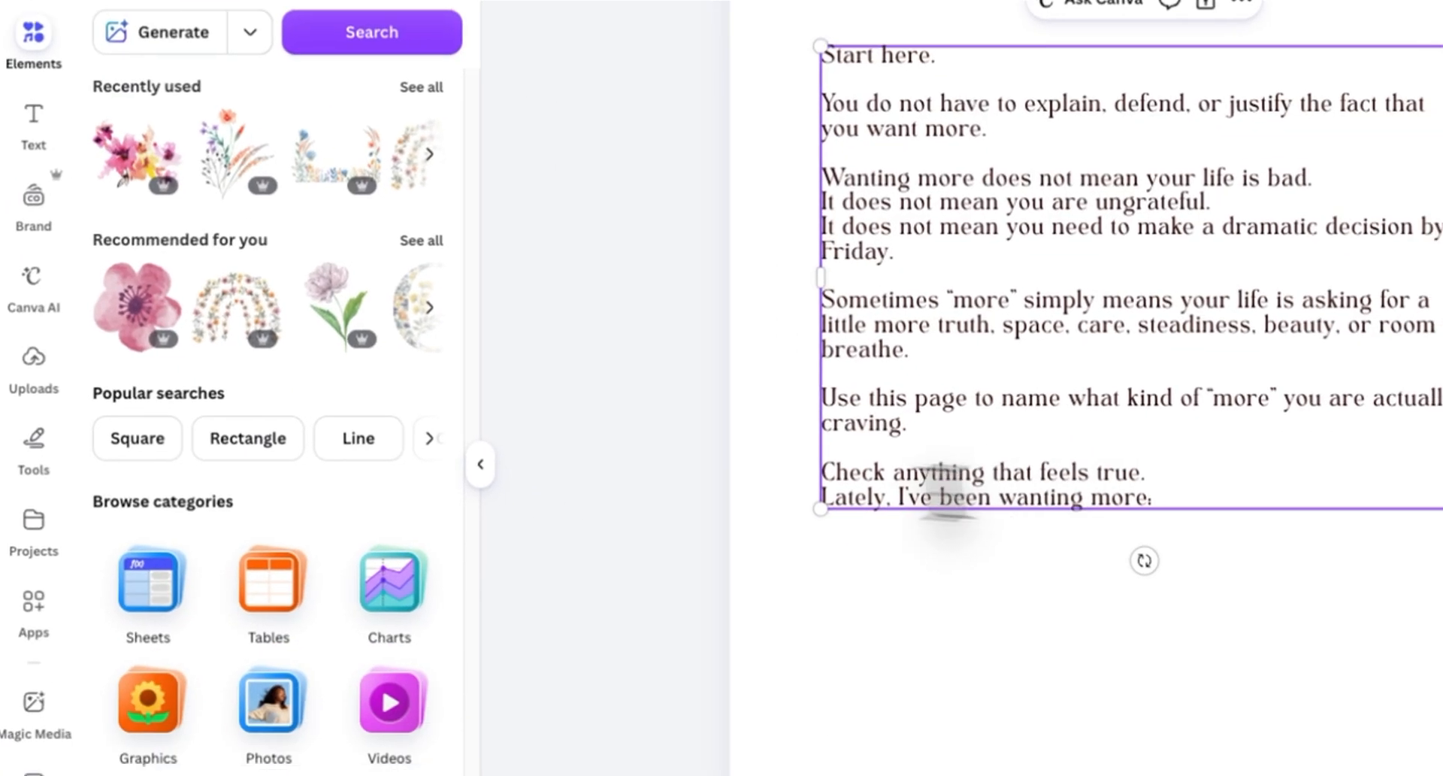
key(Down)
key(Return)
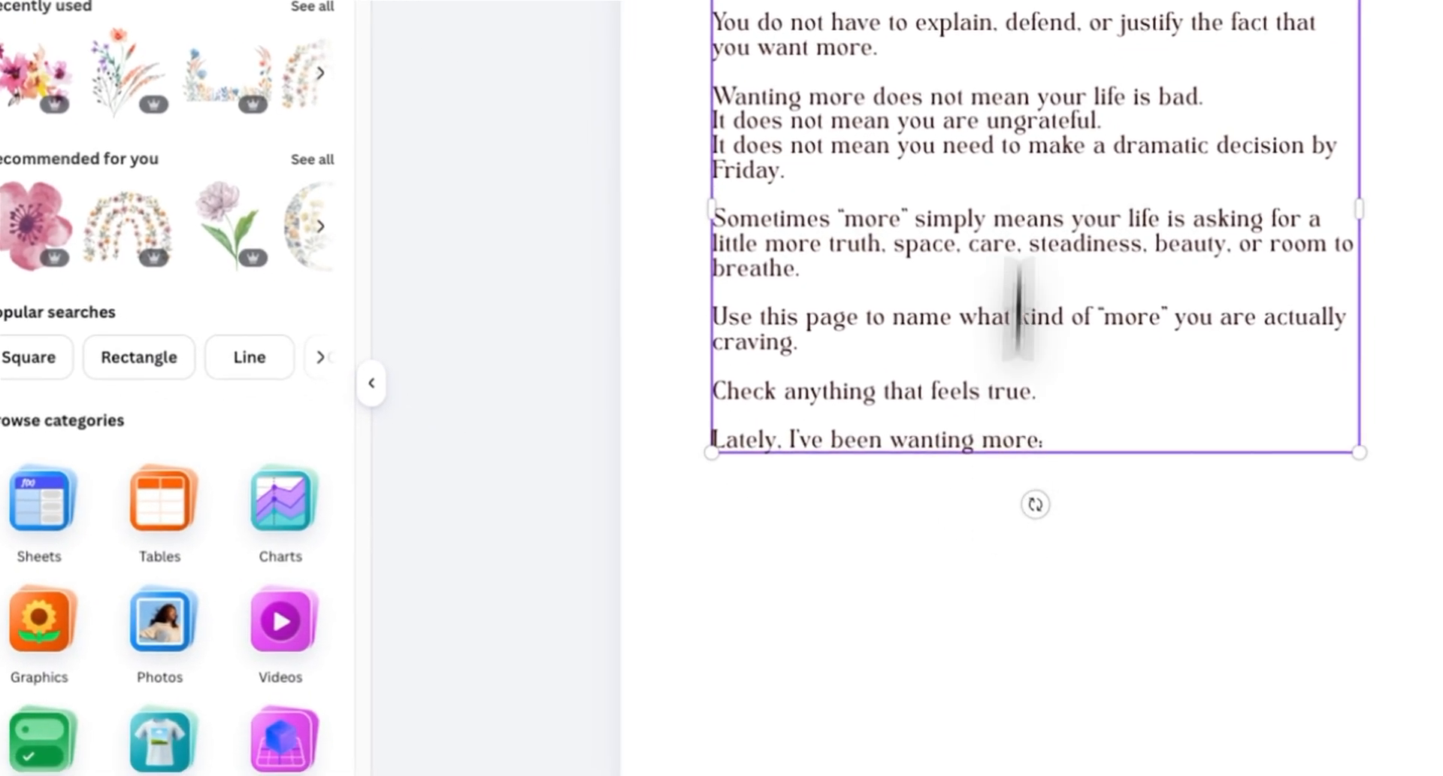
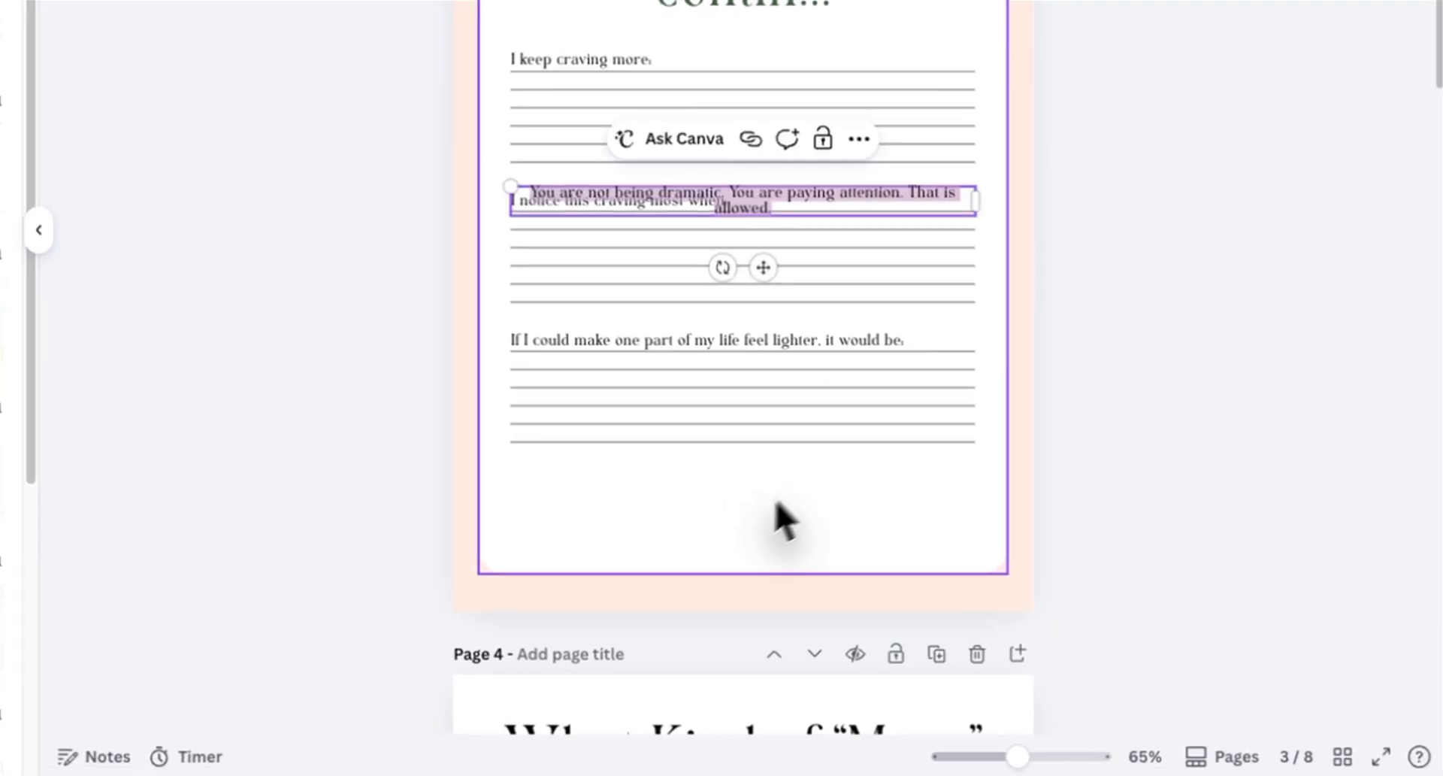
Step: Change the font of the 'You are not being dramatic…' quote on page 3 to Buffalo
drag(757, 578, 765, 569)
click(678, 88)
click(161, 353)
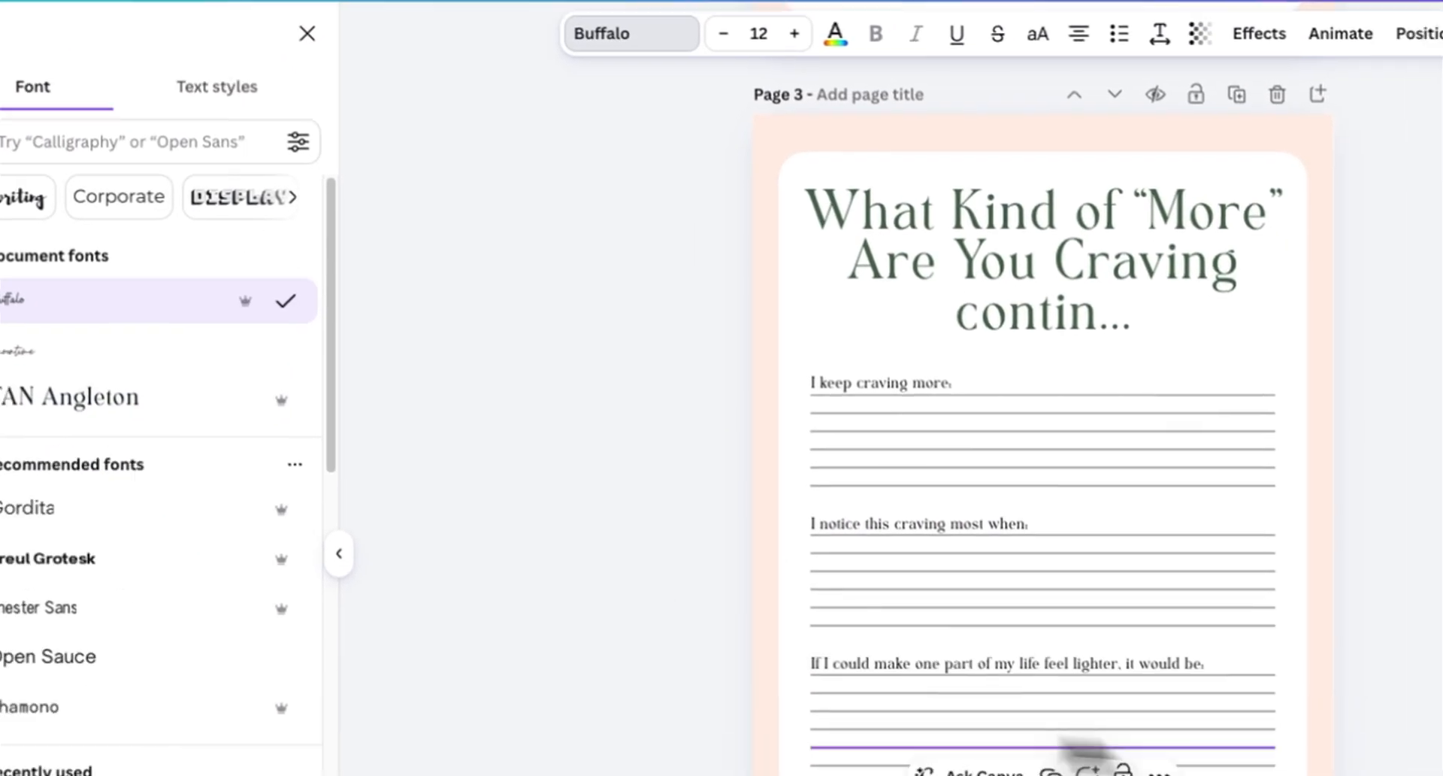
Step: Move the quote to the bottom of page 3 beneath the journaling lines
drag(907, 597, 1008, 605)
drag(690, 603, 555, 612)
drag(797, 652, 765, 649)
click(1077, 527)
click(915, 581)
click(694, 93)
click(1095, 714)
scroll(1047, 509, down, 3)
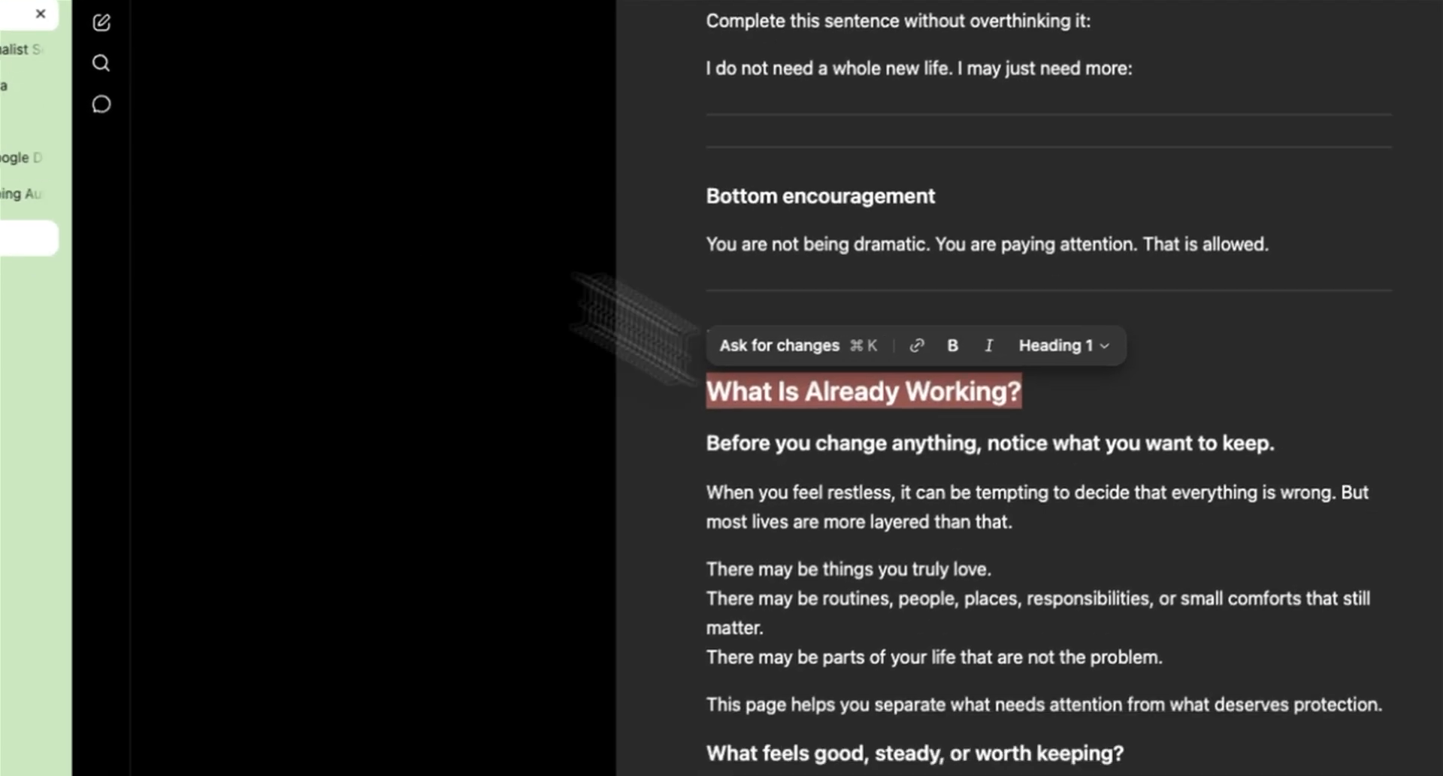
Step: Paste the copied body text into the text box under 'What Is Already Working?' on page 4
drag(704, 454, 740, 466)
key(super+c)
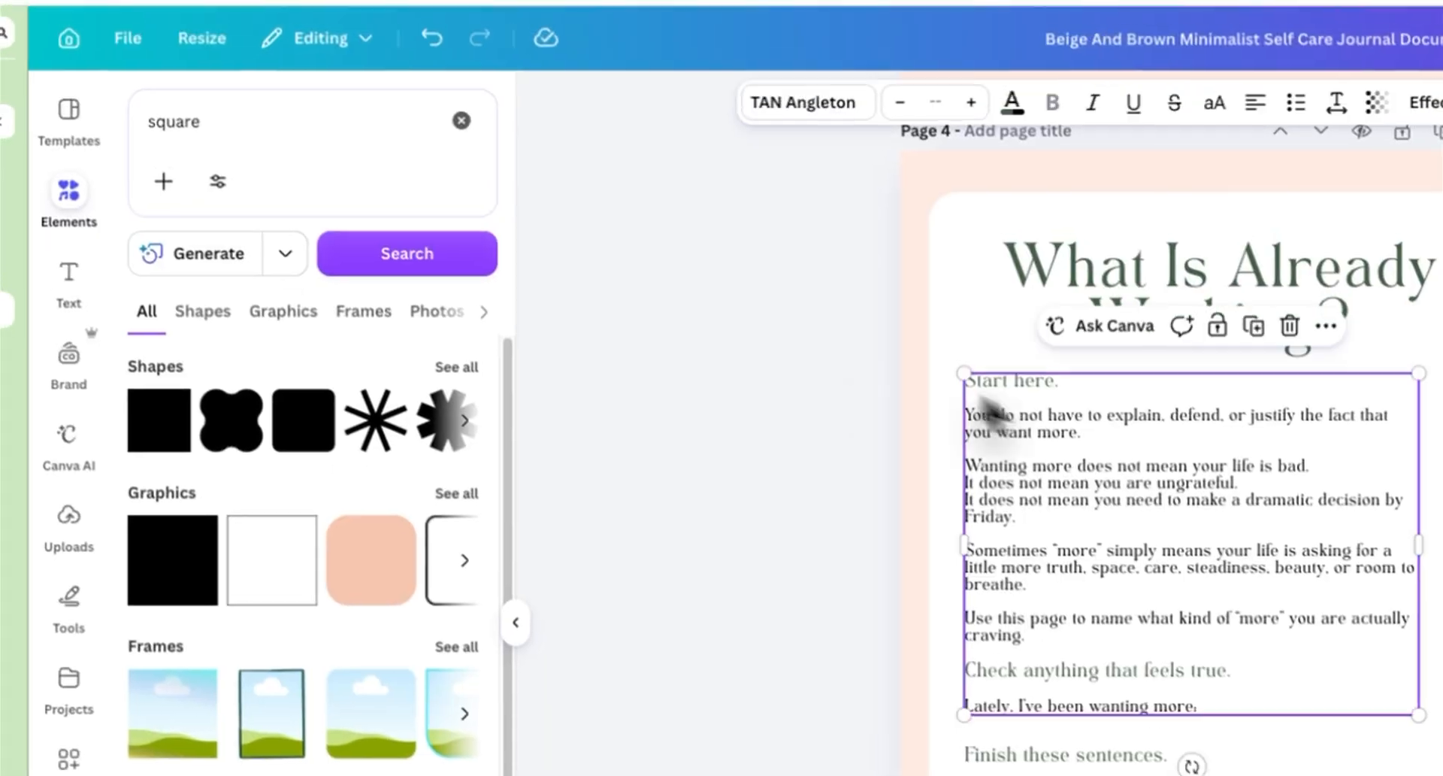
drag(987, 412, 1052, 526)
key(super+v)
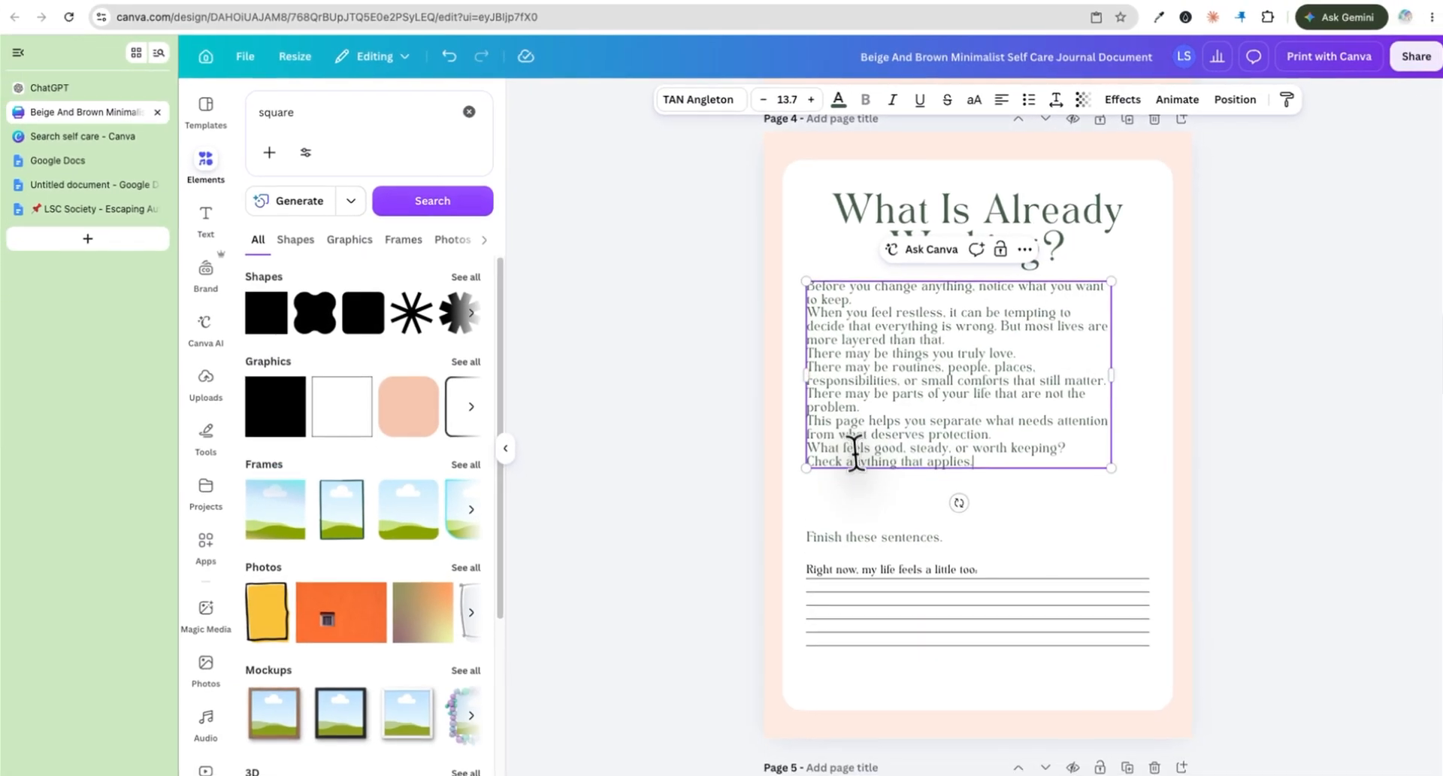
Step: Insert blank lines between the paragraphs of the page 4 body text
click(75, 87)
click(81, 111)
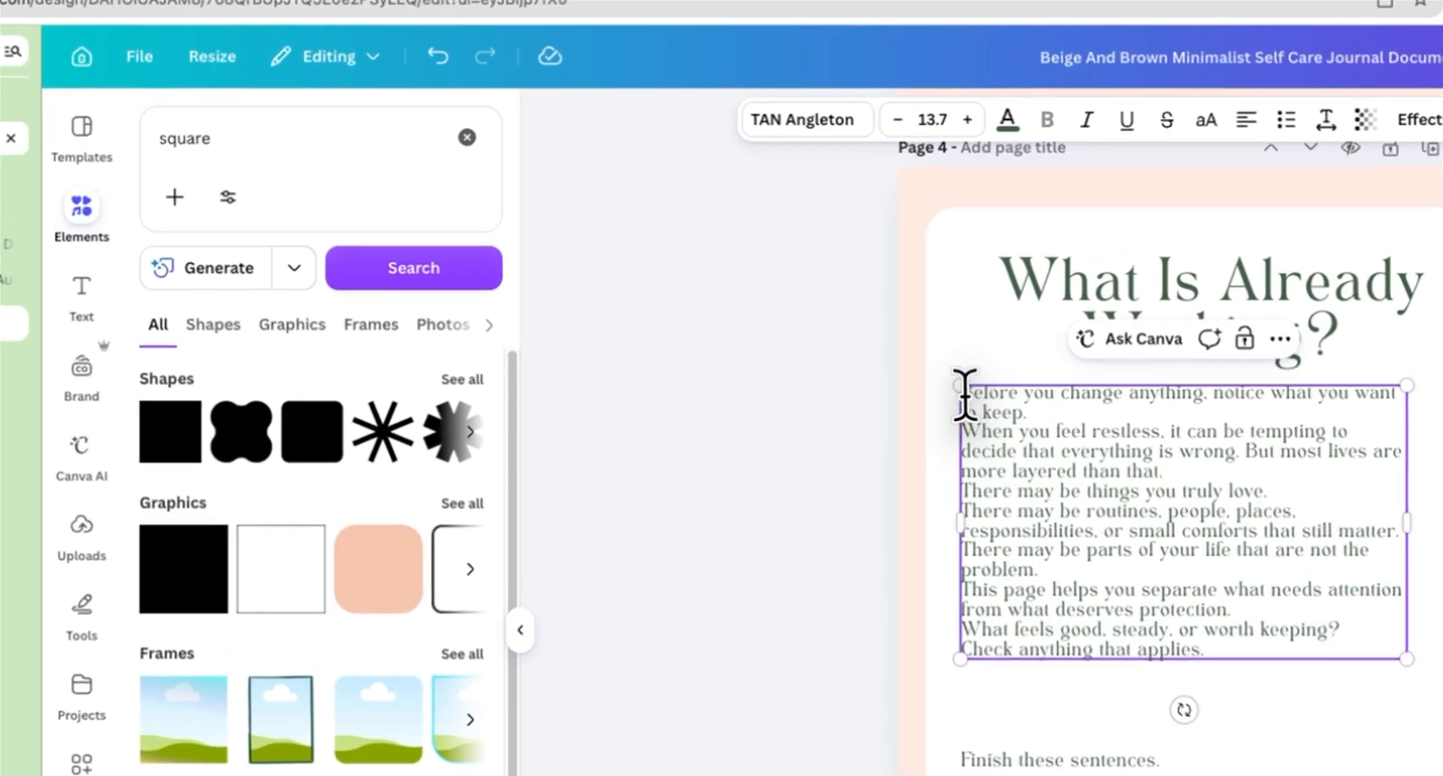
click(807, 309)
key(Return)
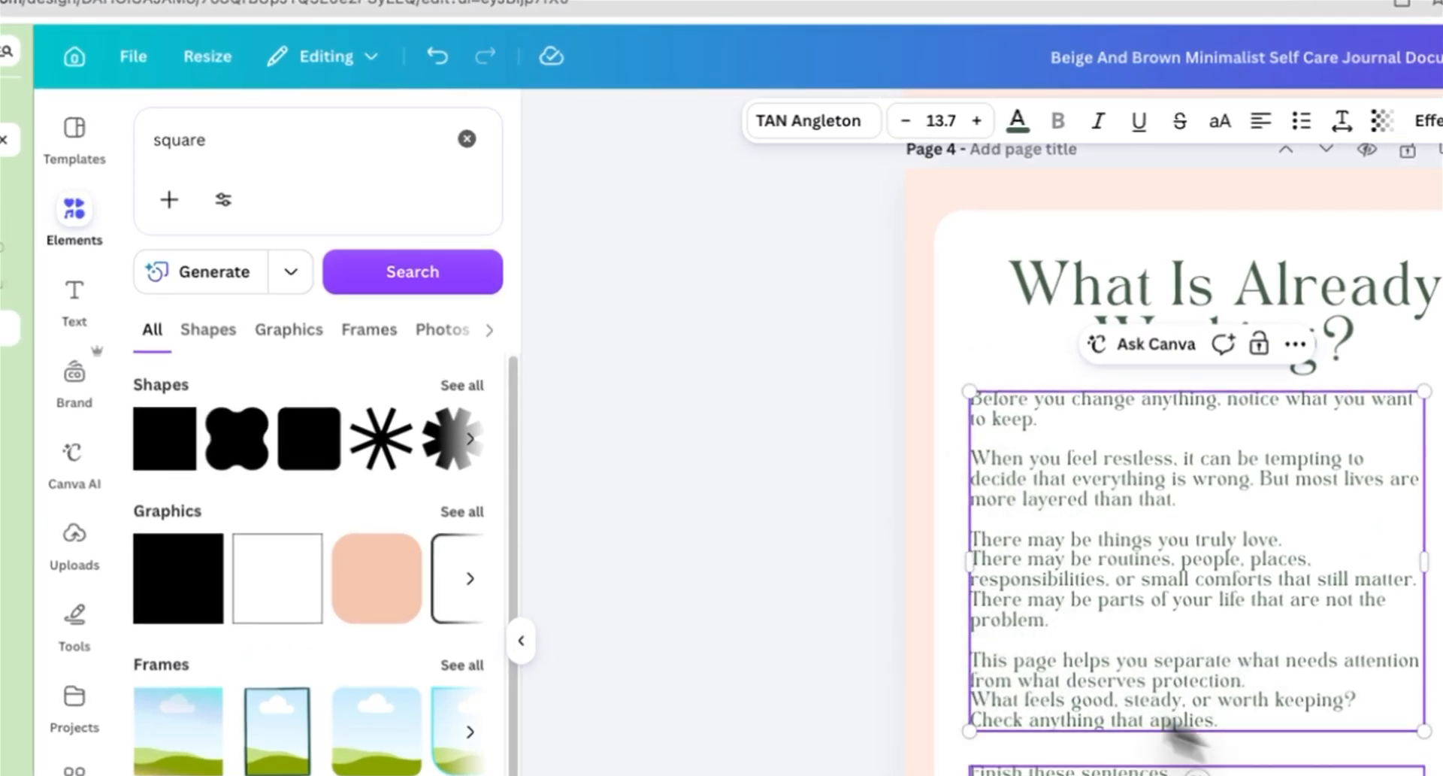
Step: Delete the 'Finish these sentences.' line from page 4
drag(1126, 717, 977, 736)
double_click(1078, 770)
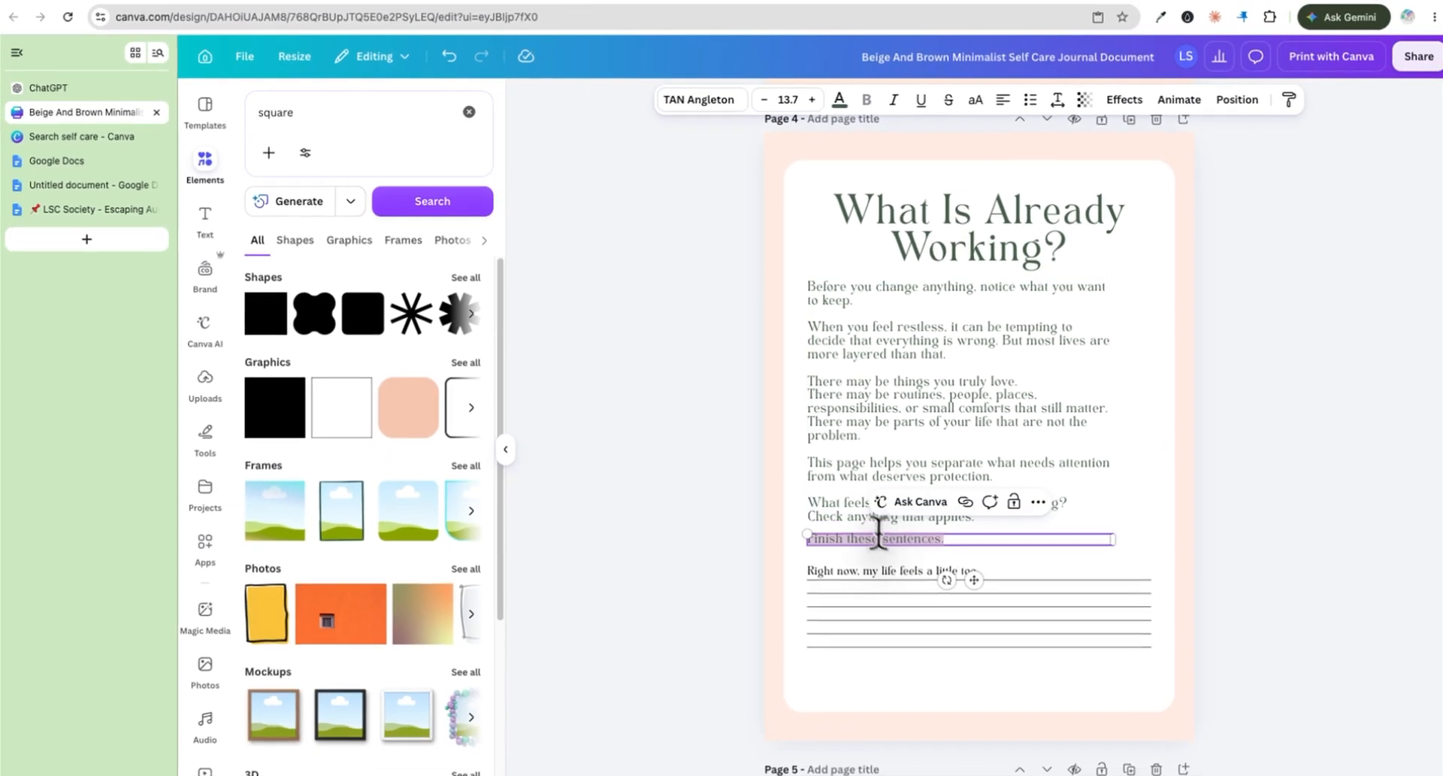
drag(986, 513, 807, 514)
key(BackSpace)
key(BackSpace)
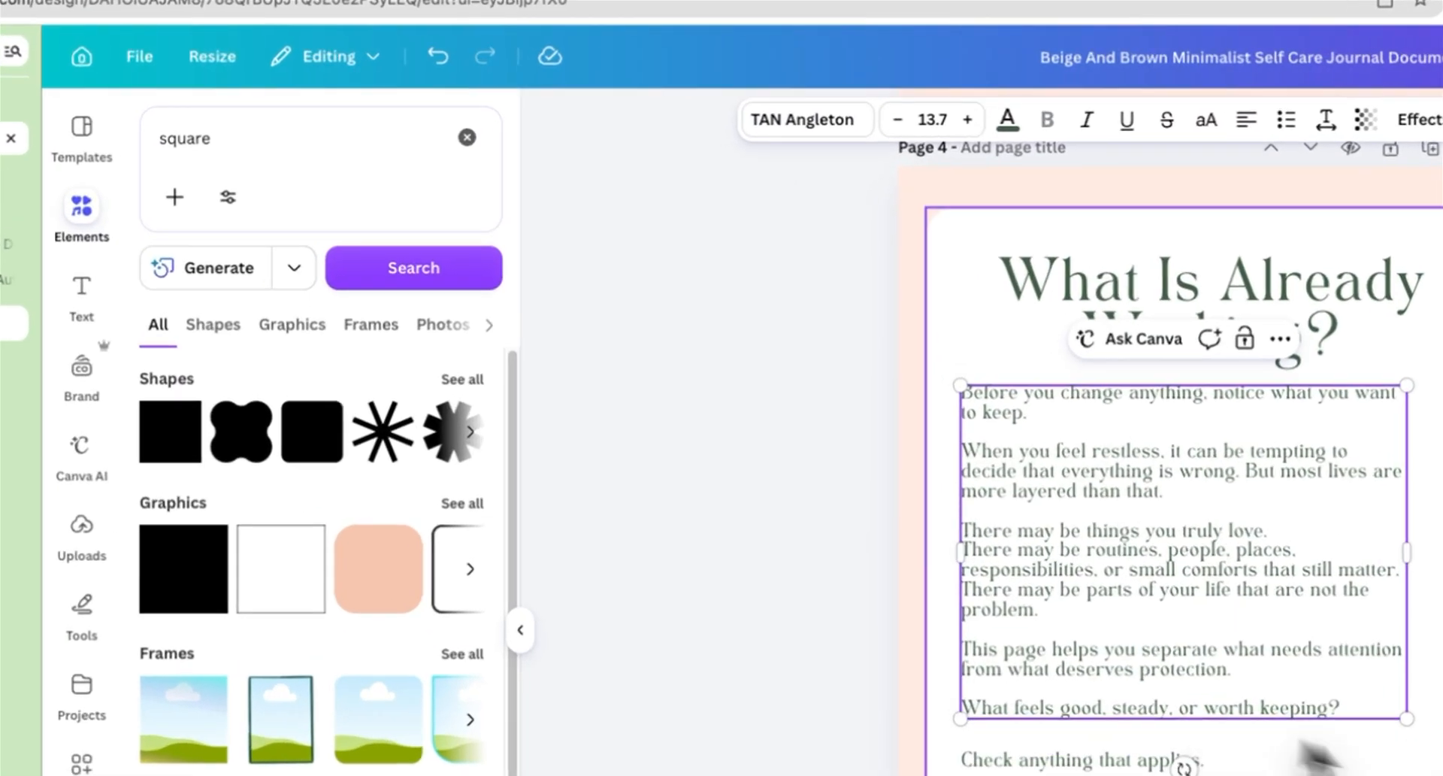
Step: Bring the 'I have…' checklist items from ChatGPT in under 'Check anything that applies.' on page 4
click(1014, 533)
click(75, 88)
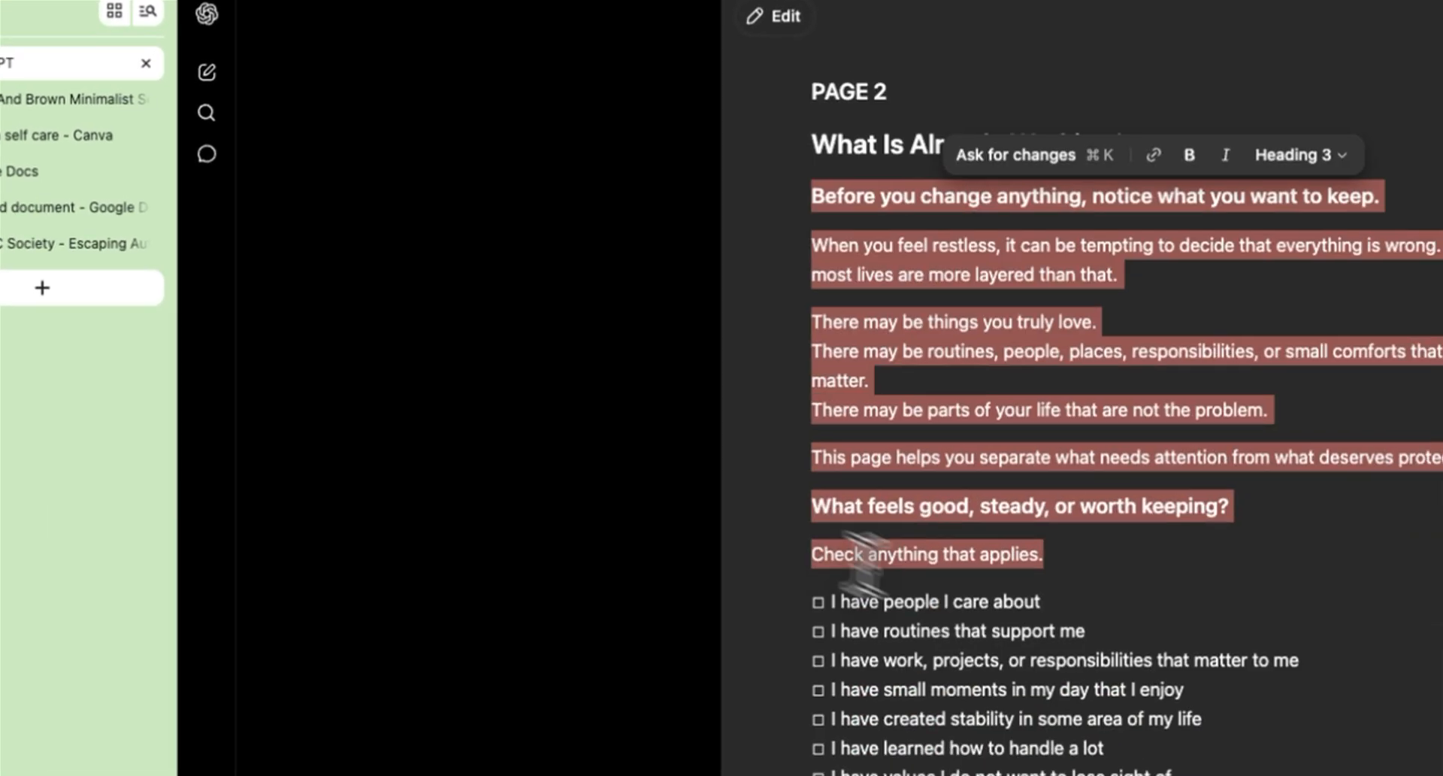
scroll(865, 565, down, 7)
click(67, 99)
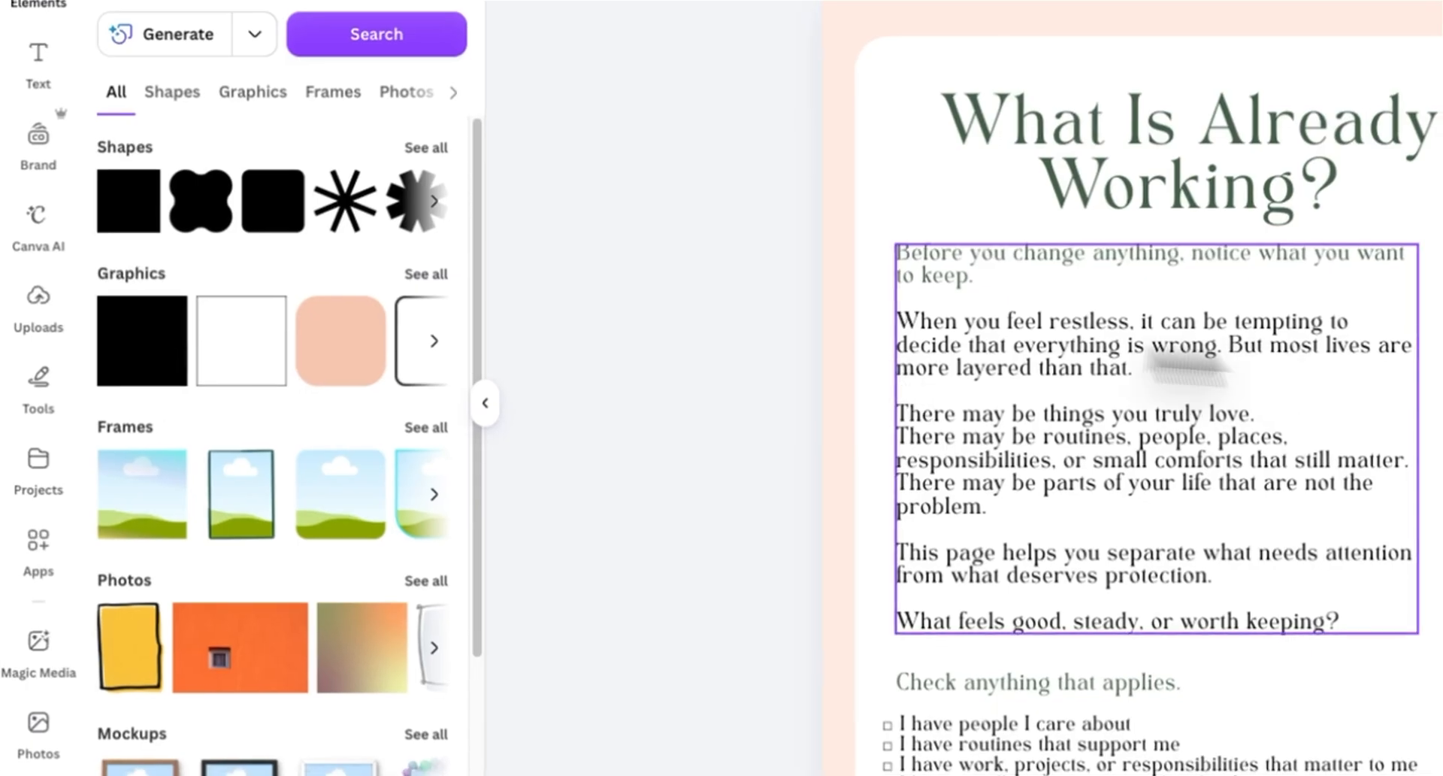
scroll(1083, 366, down, 12)
scroll(865, 210, down, 10)
Step: Duplicate page 4 from the page overview
click(1347, 760)
click(622, 242)
click(712, 103)
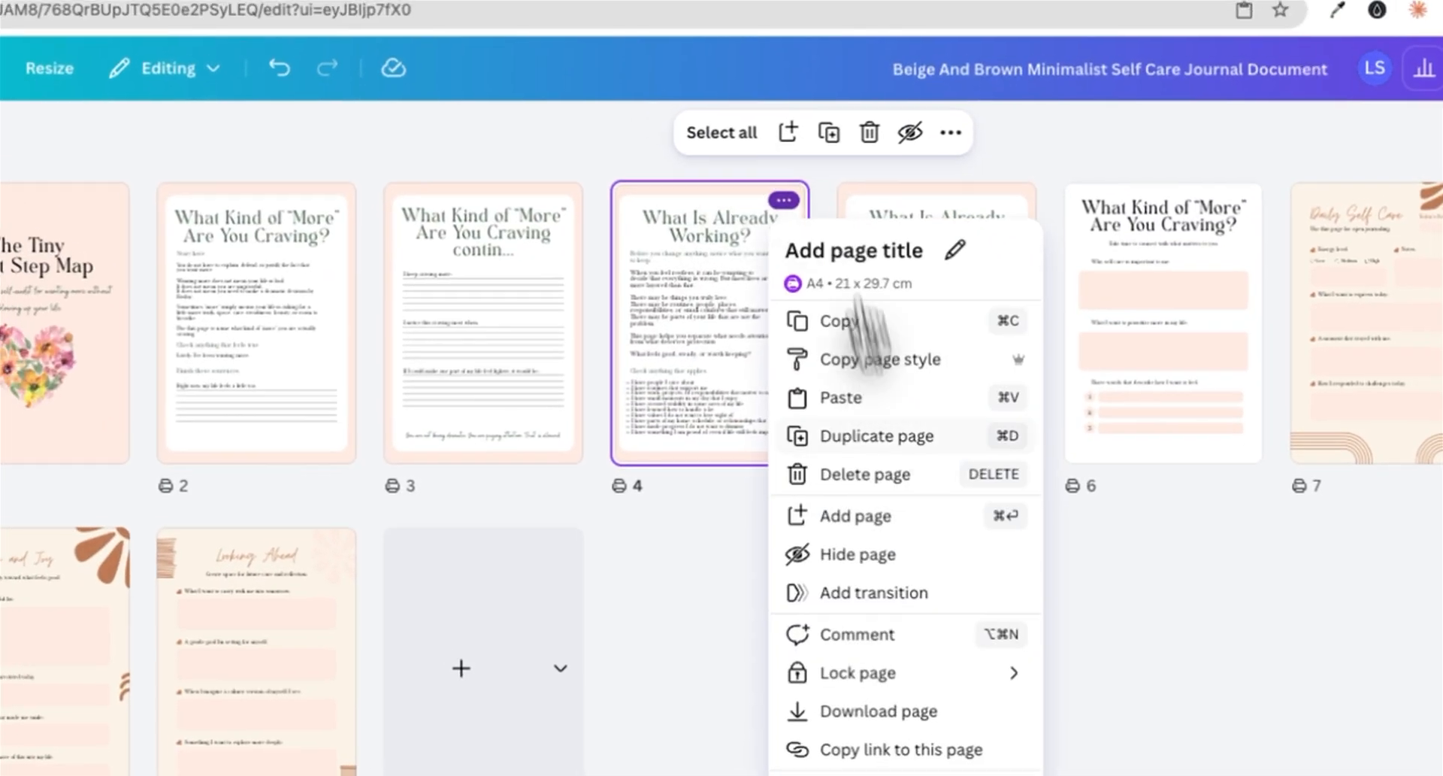
click(894, 435)
drag(975, 346, 1003, 338)
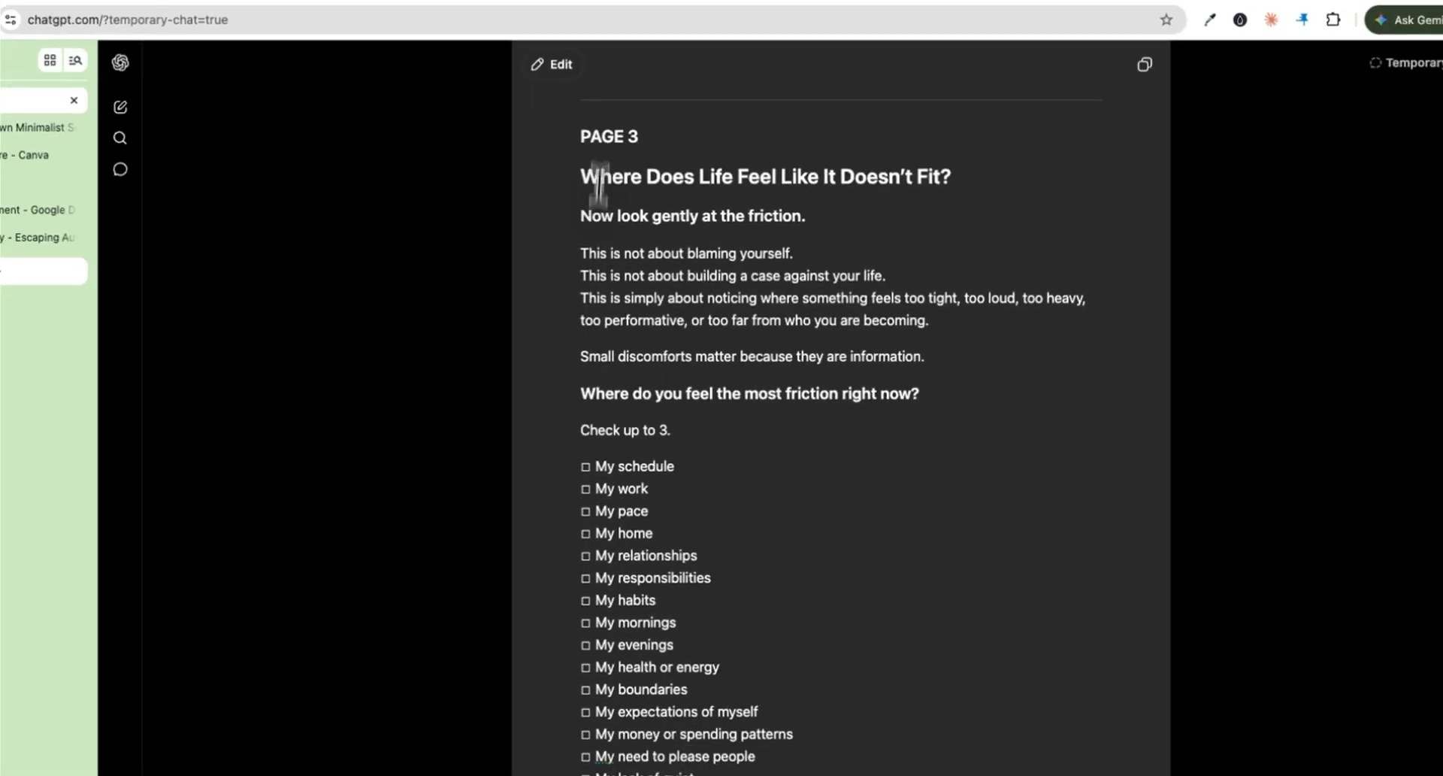
Step: Replace the duplicated page's heading with 'Where Does Life Feel Like It Doesn't Fit?' and resize its box
drag(603, 156, 939, 199)
key(super+c)
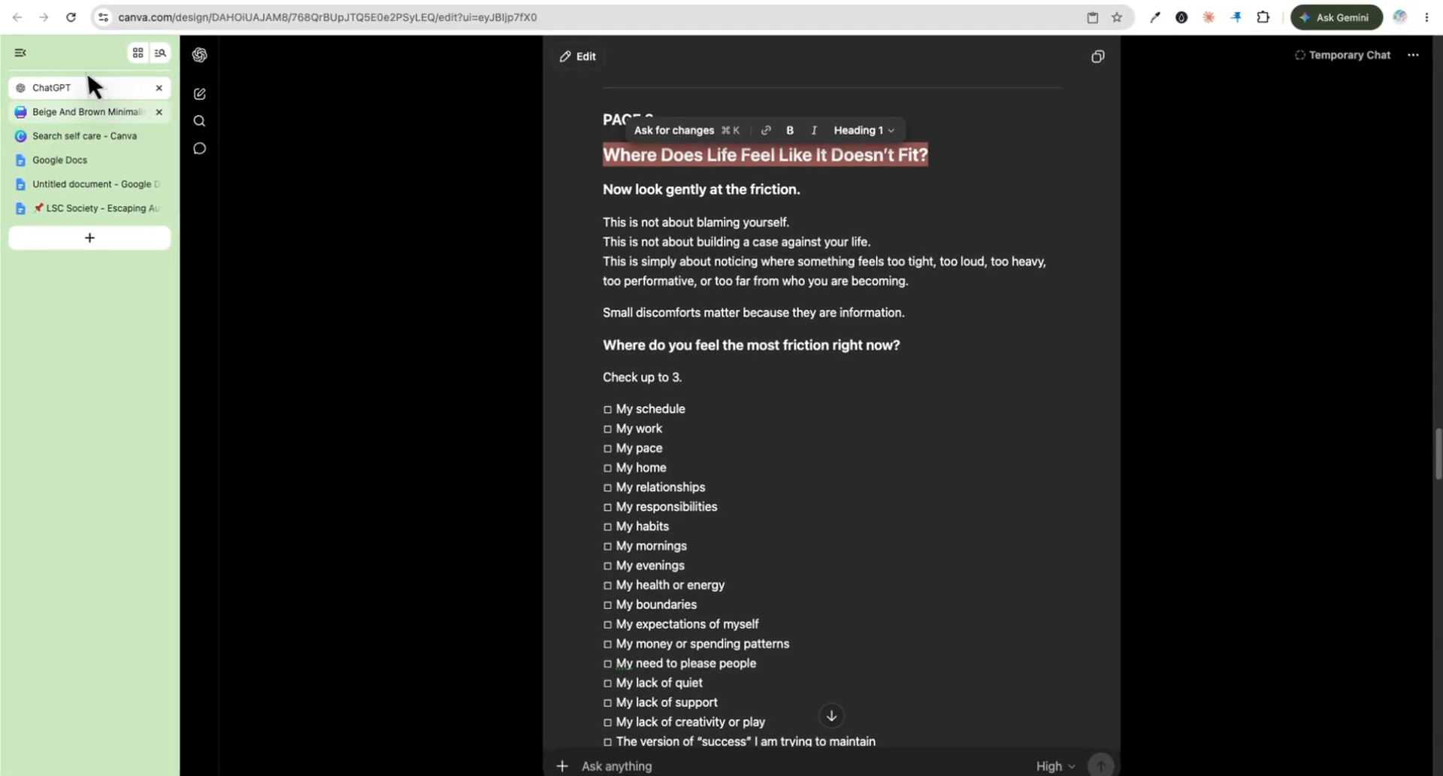
click(89, 112)
drag(1075, 216, 799, 141)
key(super+v)
drag(1188, 214, 1197, 198)
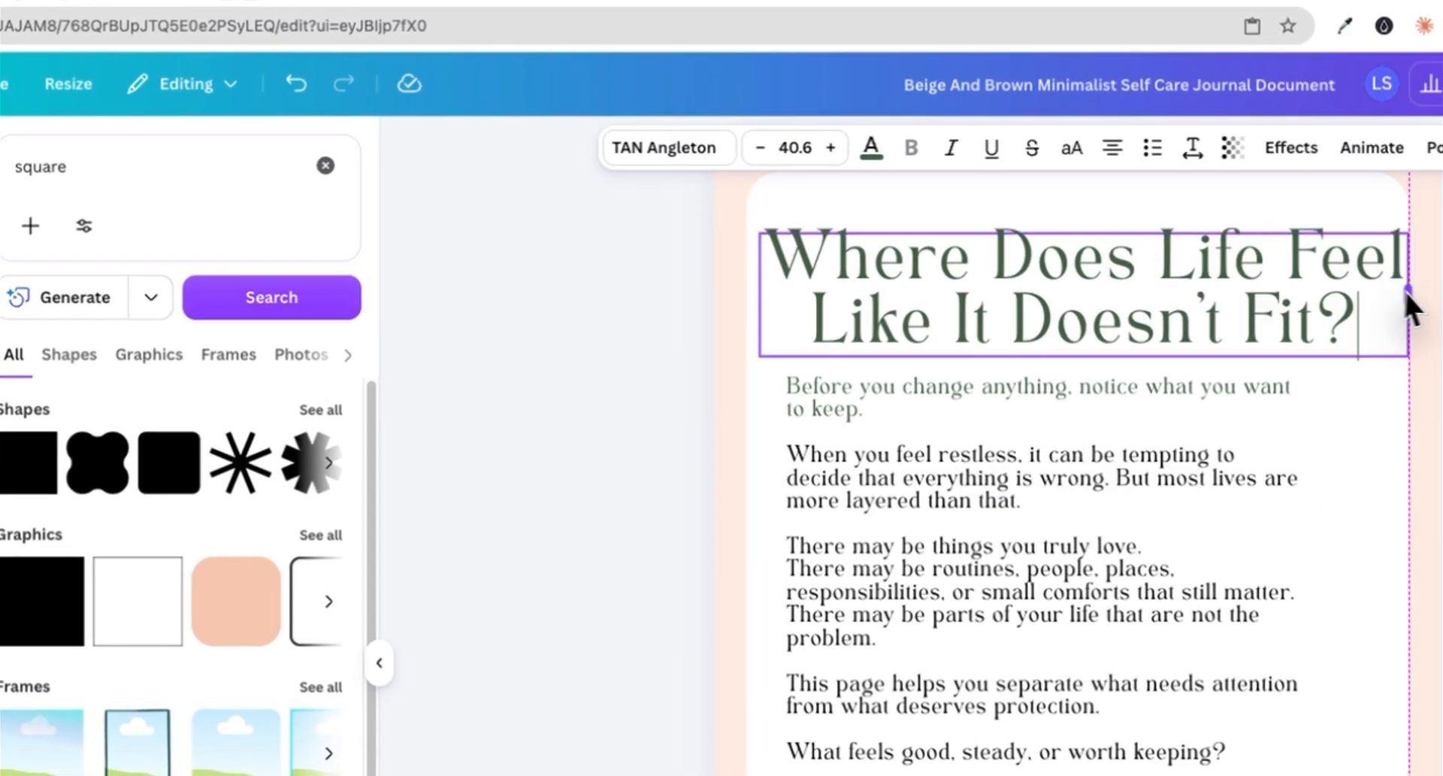
drag(1404, 304, 1346, 289)
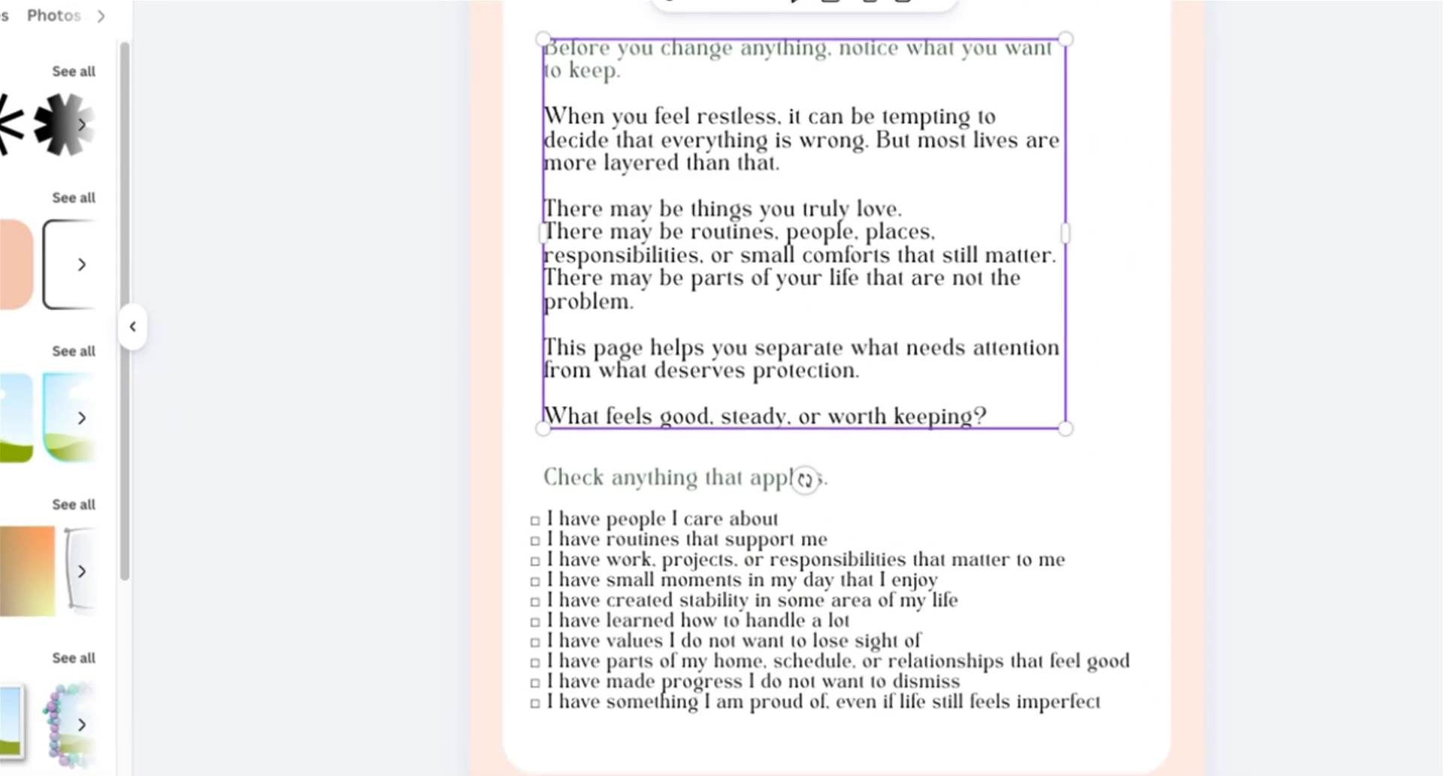
Step: Paste the 'Now look gently at the friction' body copy from ChatGPT over the duplicated page's body text
click(1367, 757)
key(super+a)
drag(1004, 762, 1018, 770)
key(super+v)
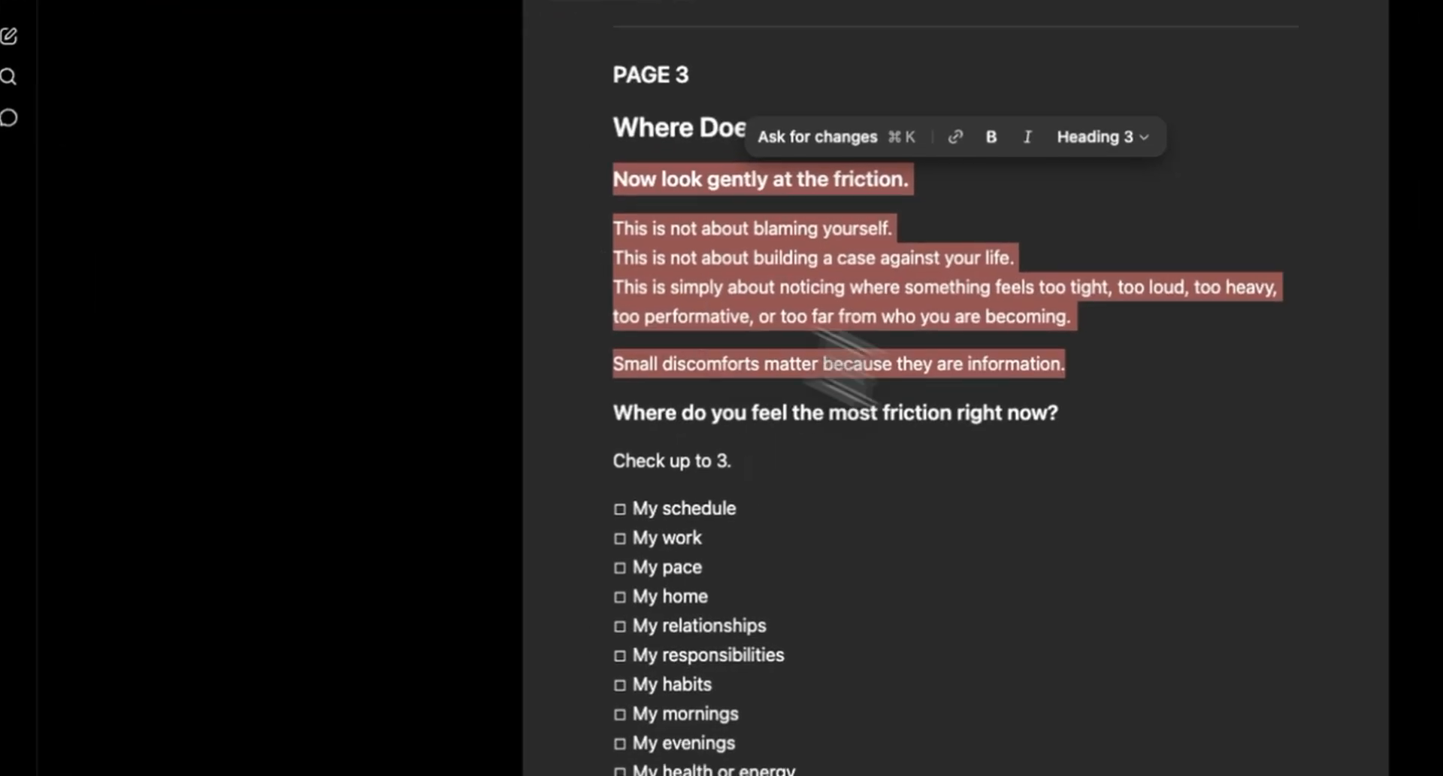
click(789, 451)
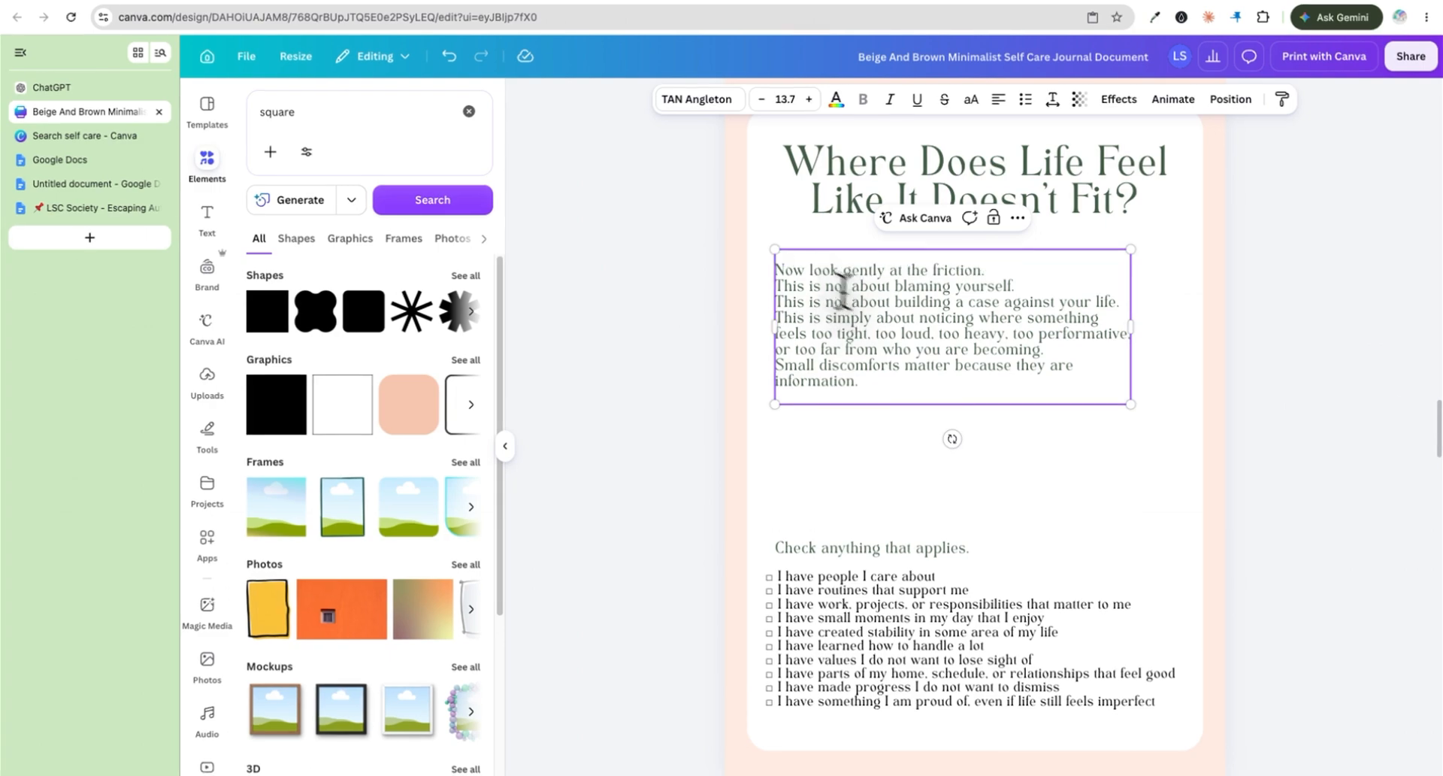
Step: Fix the line breaks in the new body text, adding blank lines between paragraphs
click(778, 267)
key(BackSpace)
click(777, 271)
key(Return)
click(778, 363)
key(Return)
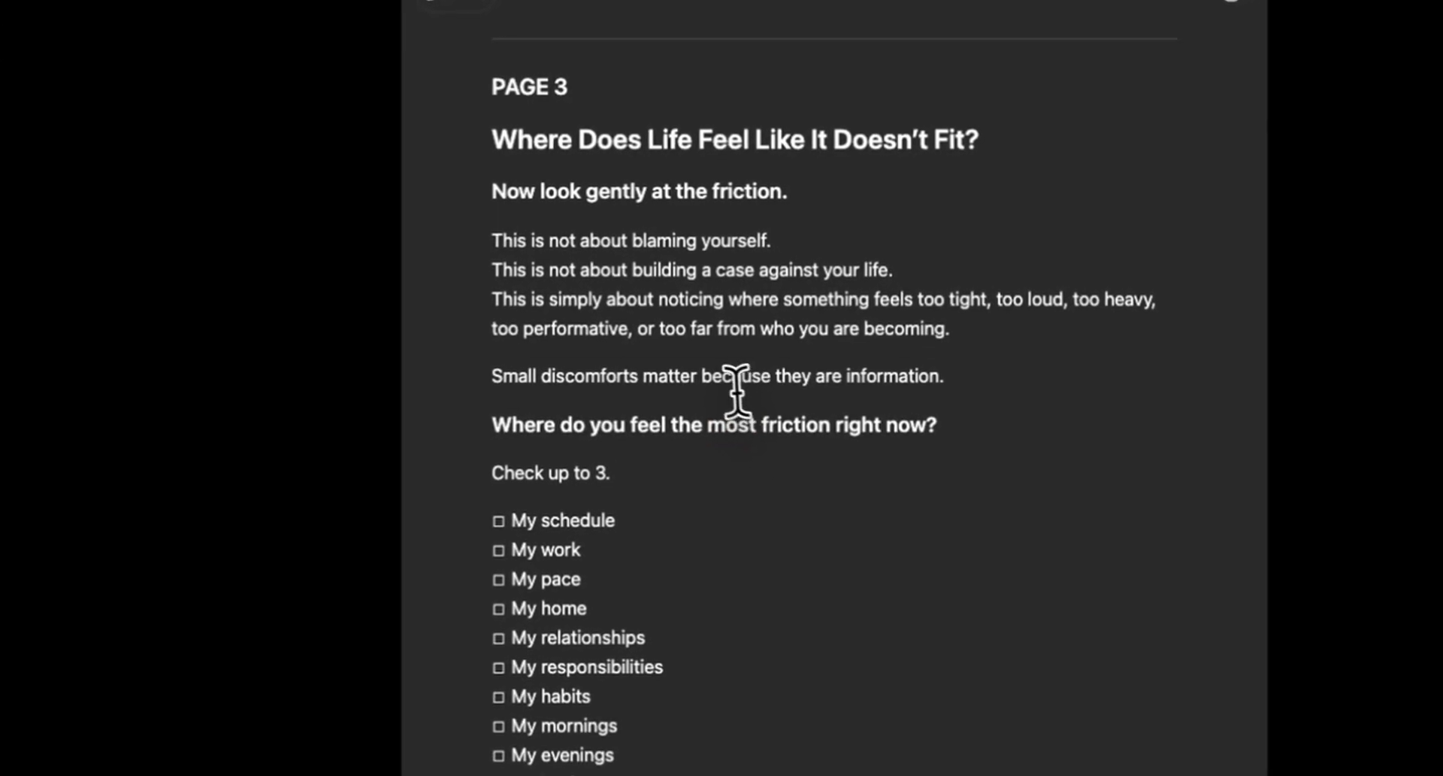
Step: Replace 'Check anything that applies.' with 'Where do you feel the most friction right now? Check up to 3.' and move it up
triple_click(720, 421)
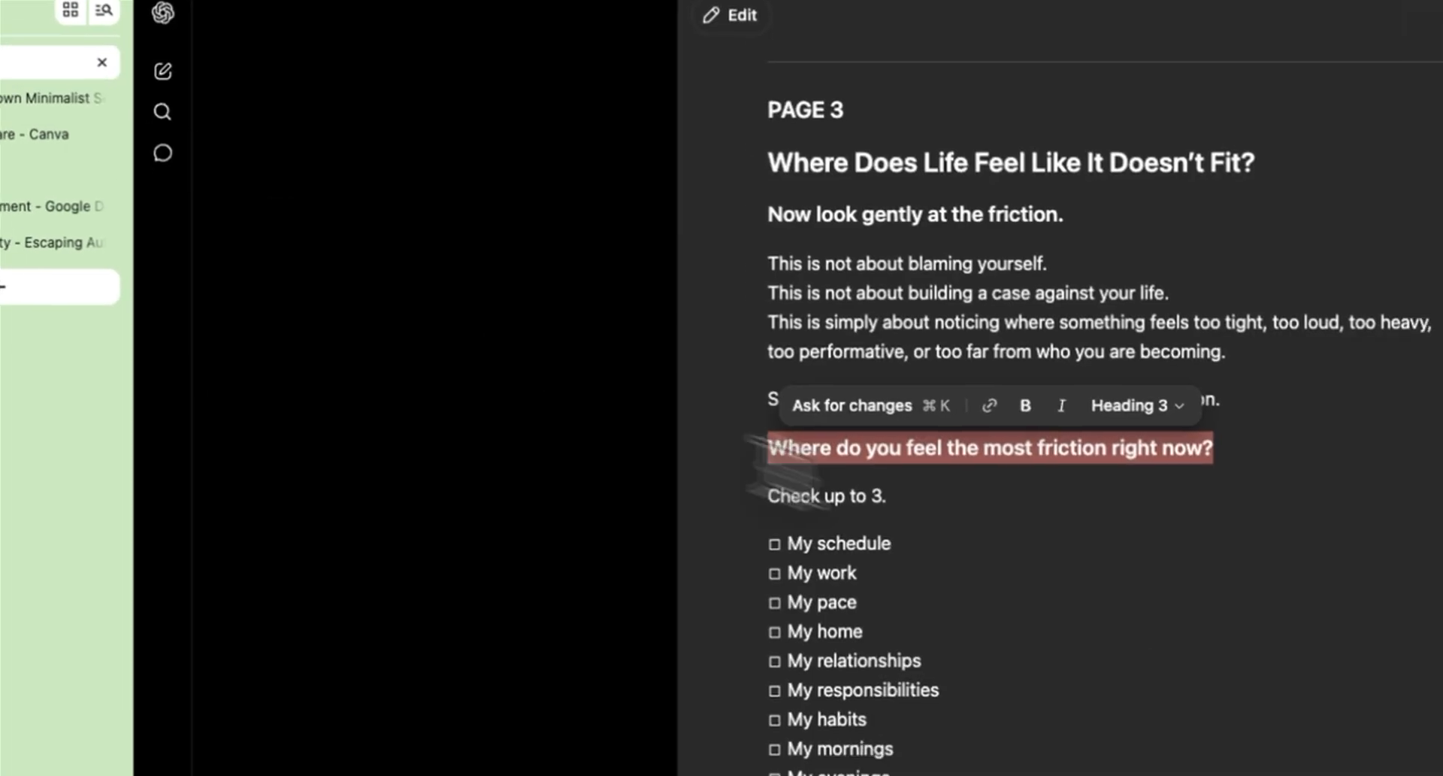
triple_click(766, 413)
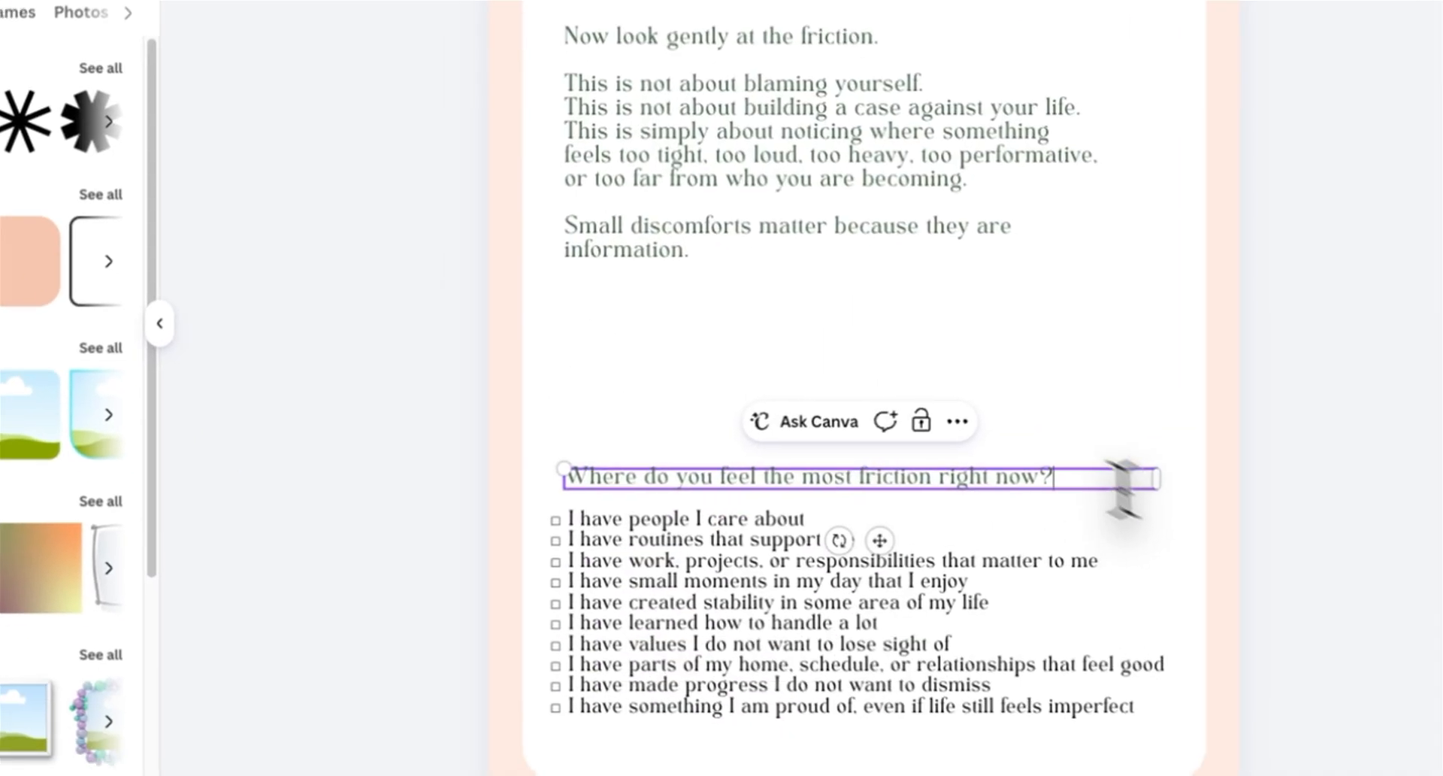
text(Check up to 3.)
click(980, 417)
key(Return)
drag(876, 319, 895, 219)
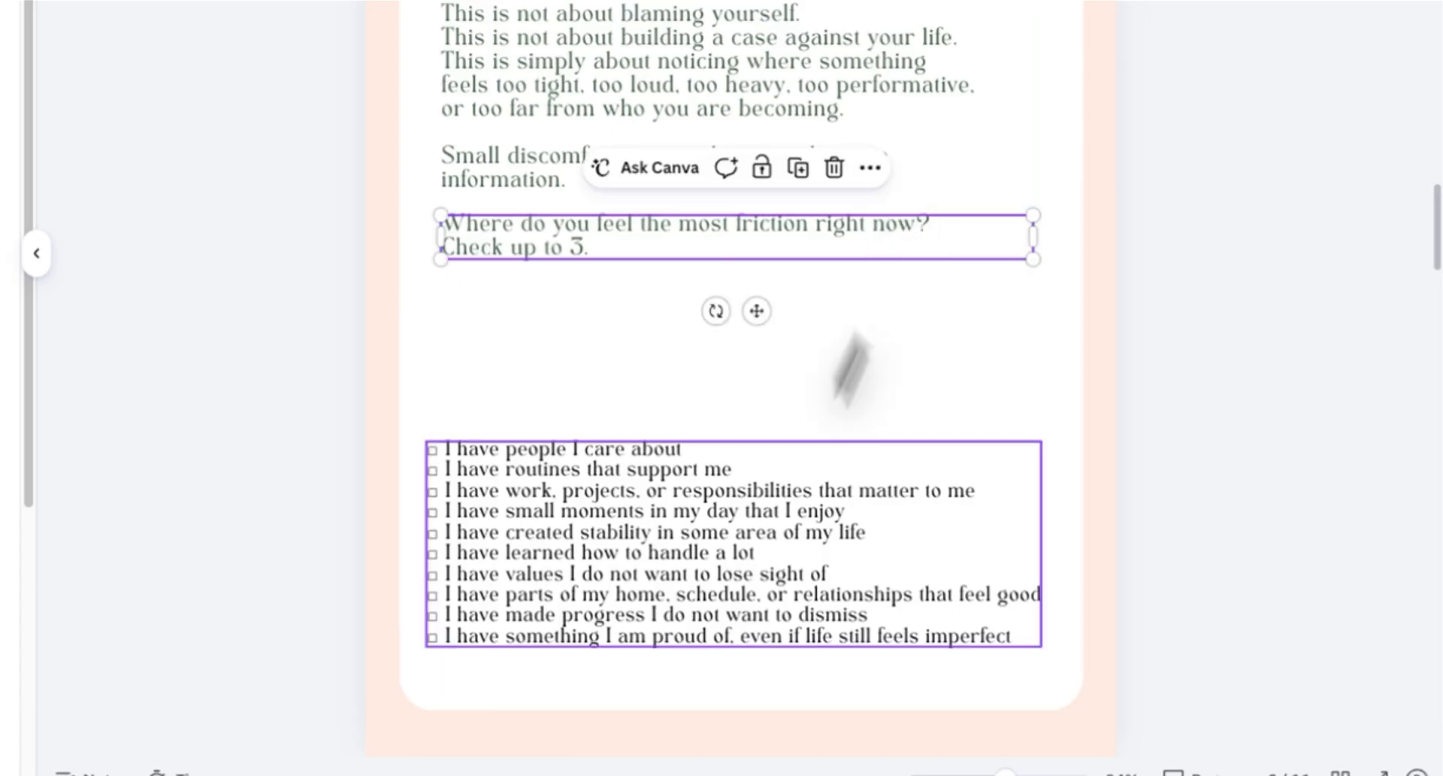
Step: Rearrange the old checklist and text blocks beneath the friction prompt
drag(721, 532, 735, 391)
right_click(1007, 154)
click(1002, 120)
drag(425, 335, 575, 633)
double_click(712, 381)
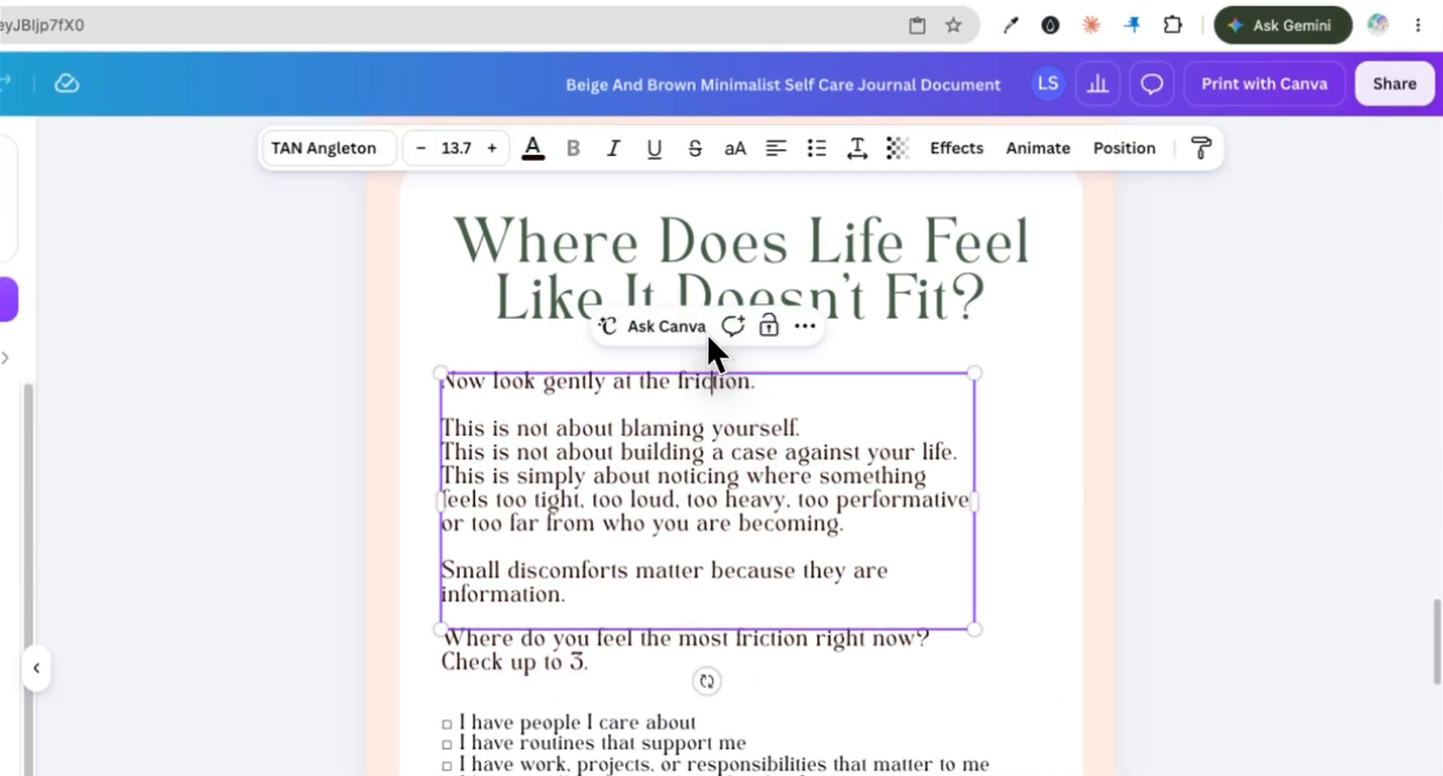
click(576, 651)
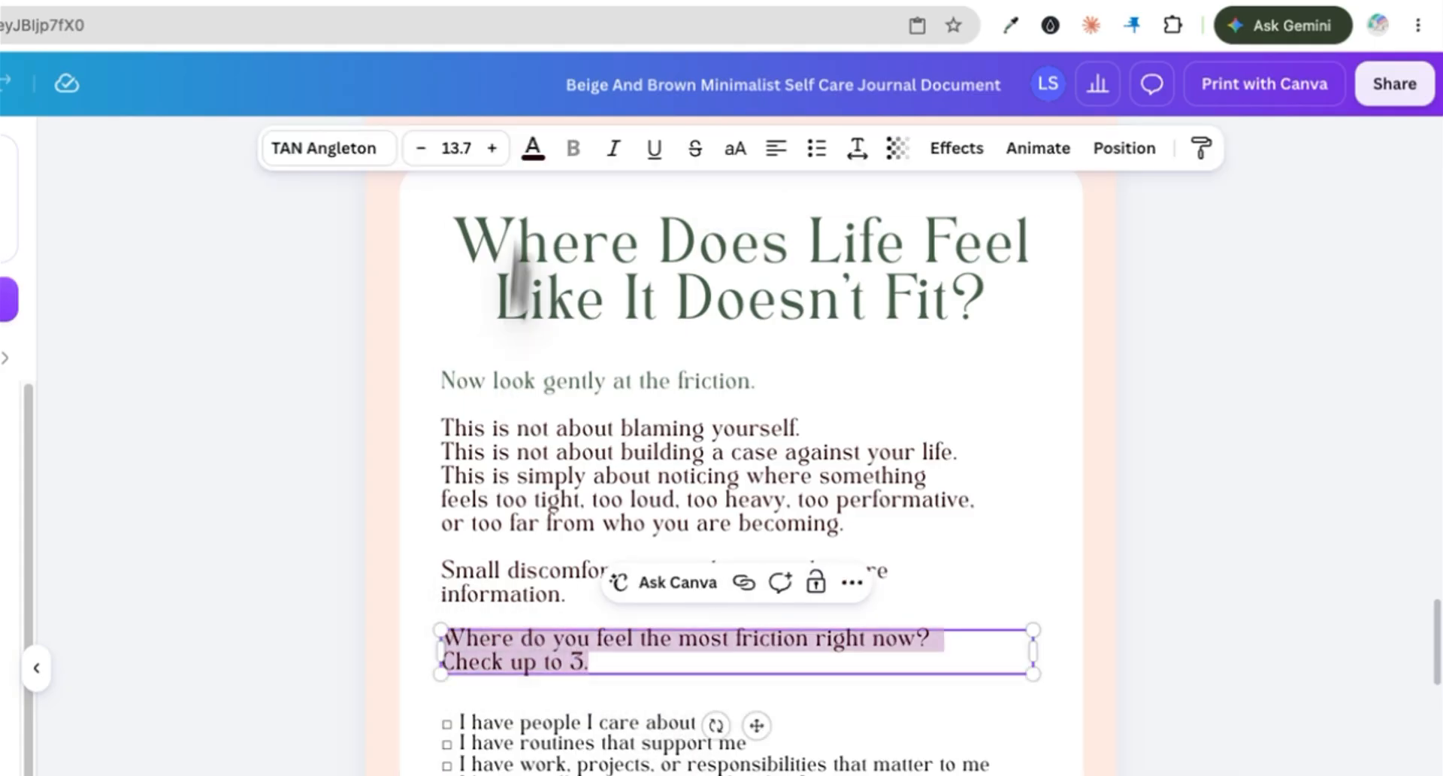
click(572, 744)
Step: Copy the 'My schedule…' checklist from ChatGPT and paste it under the friction prompt
key(ctrl+Tab)
drag(195, 612, 781, 493)
key(super+c)
key(ctrl+shift+Tab)
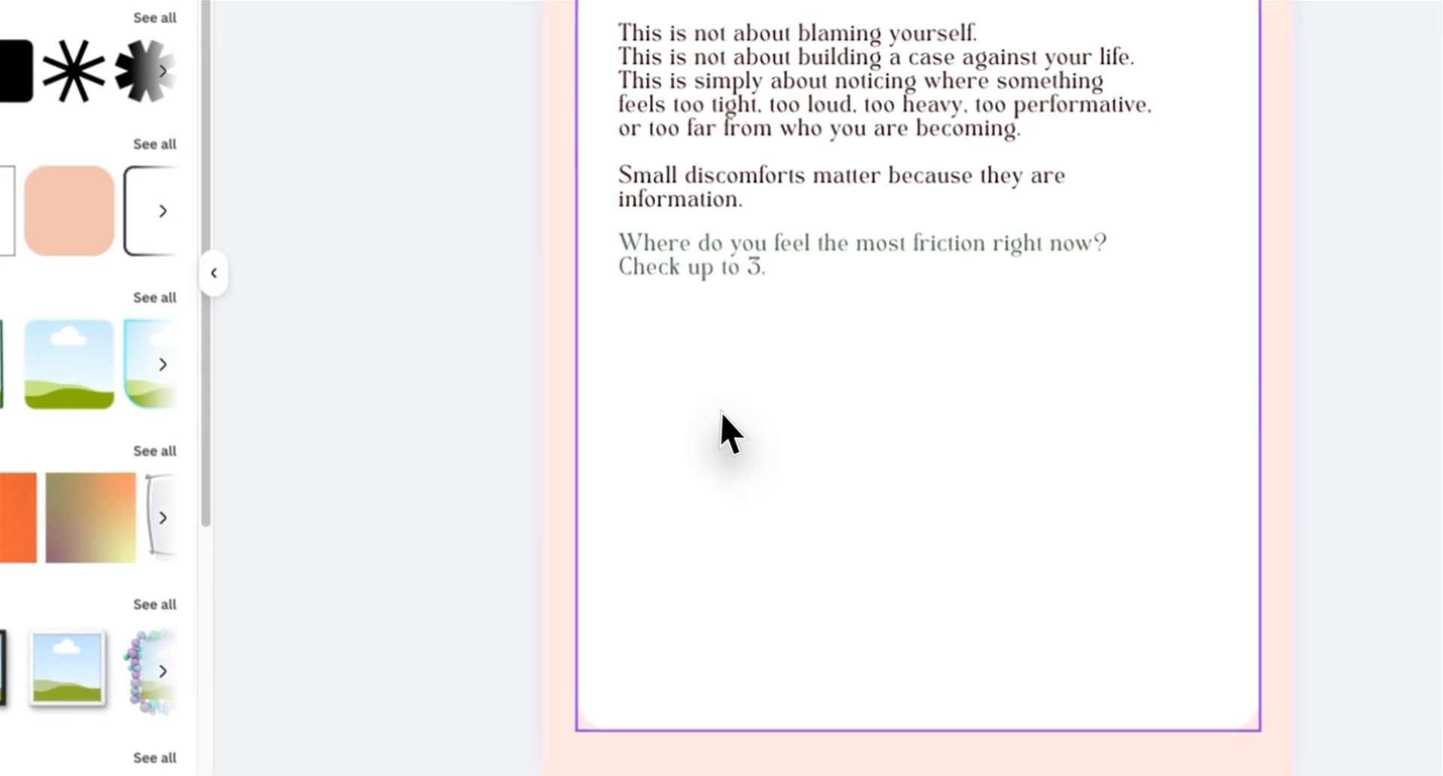
key(super+v)
click(854, 2)
drag(795, 666, 666, 594)
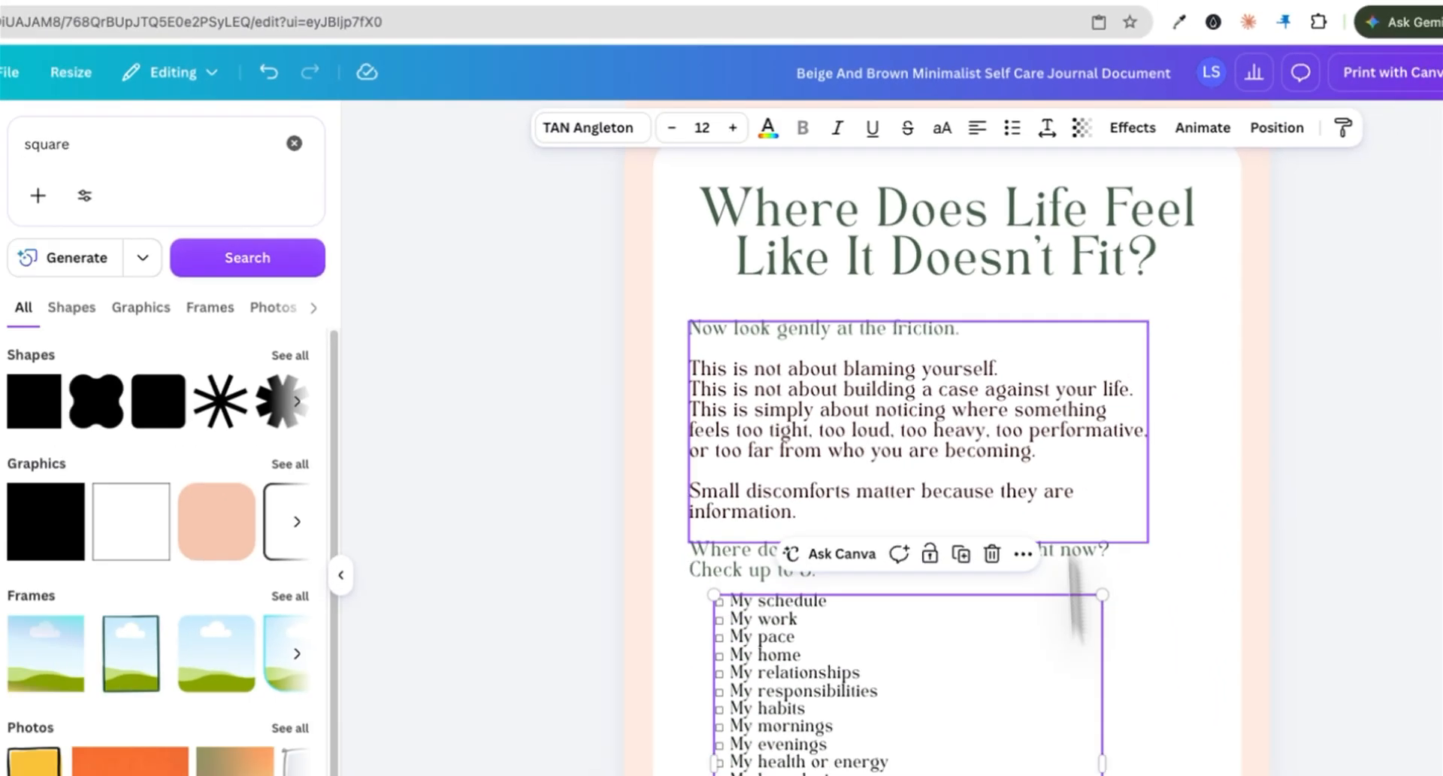
Step: Resize and position the pasted checklist box on the page
click(1047, 128)
drag(1015, 276, 1022, 275)
drag(1102, 764, 1138, 763)
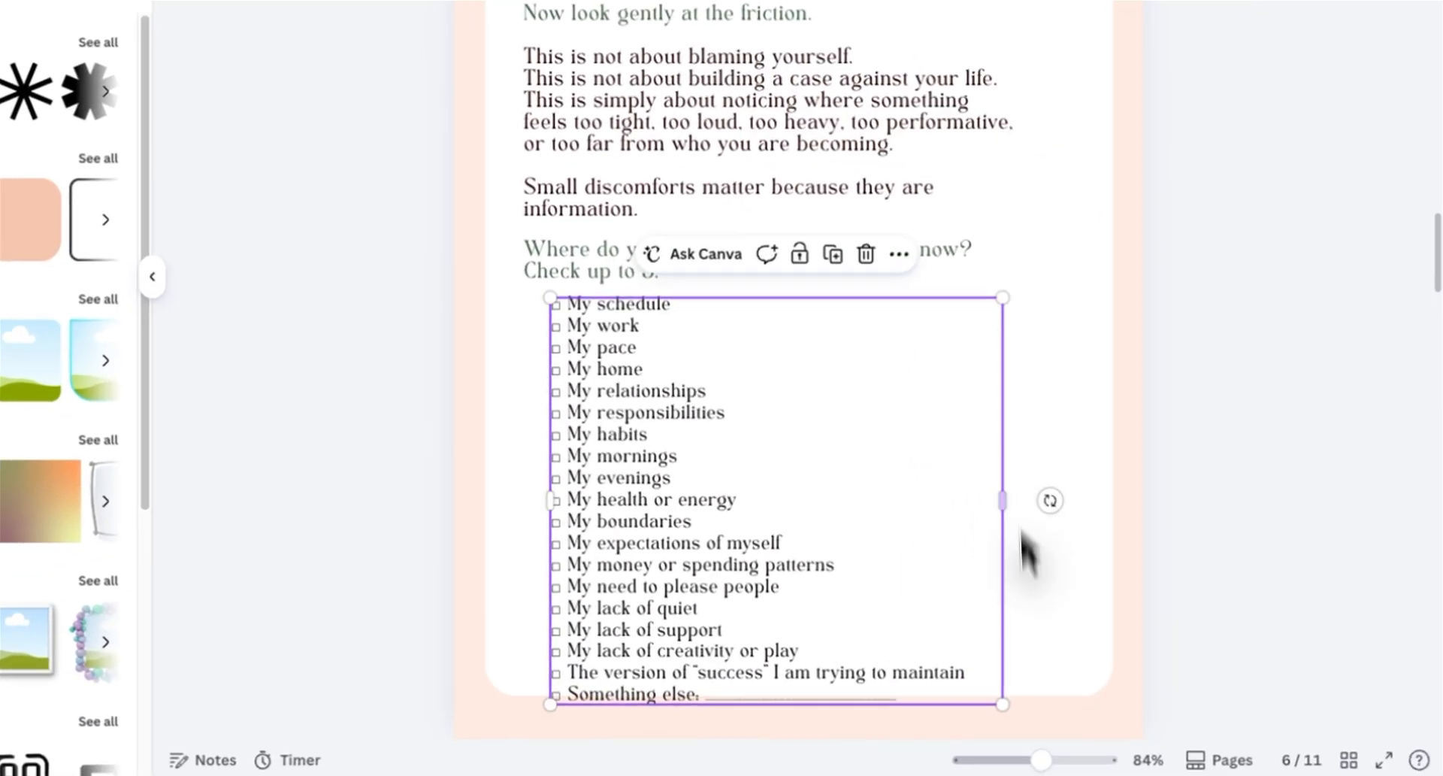
drag(1003, 704, 968, 625)
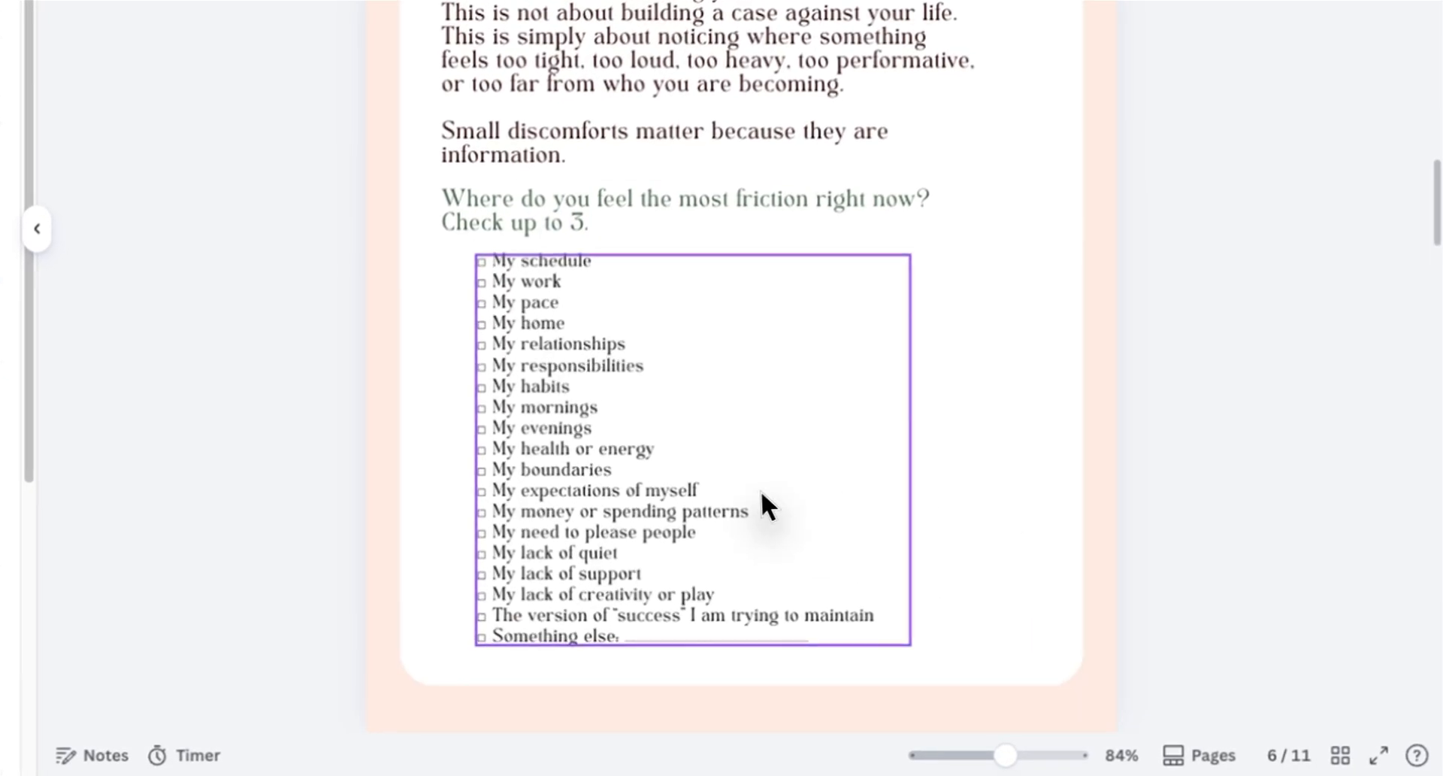
Step: Widen the body text and prompt boxes and realign the checklist on the duplicated page
click(816, 74)
click(699, 309)
drag(591, 416, 470, 179)
click(456, 70)
click(455, 70)
click(560, 458)
click(594, 707)
drag(936, 624, 958, 648)
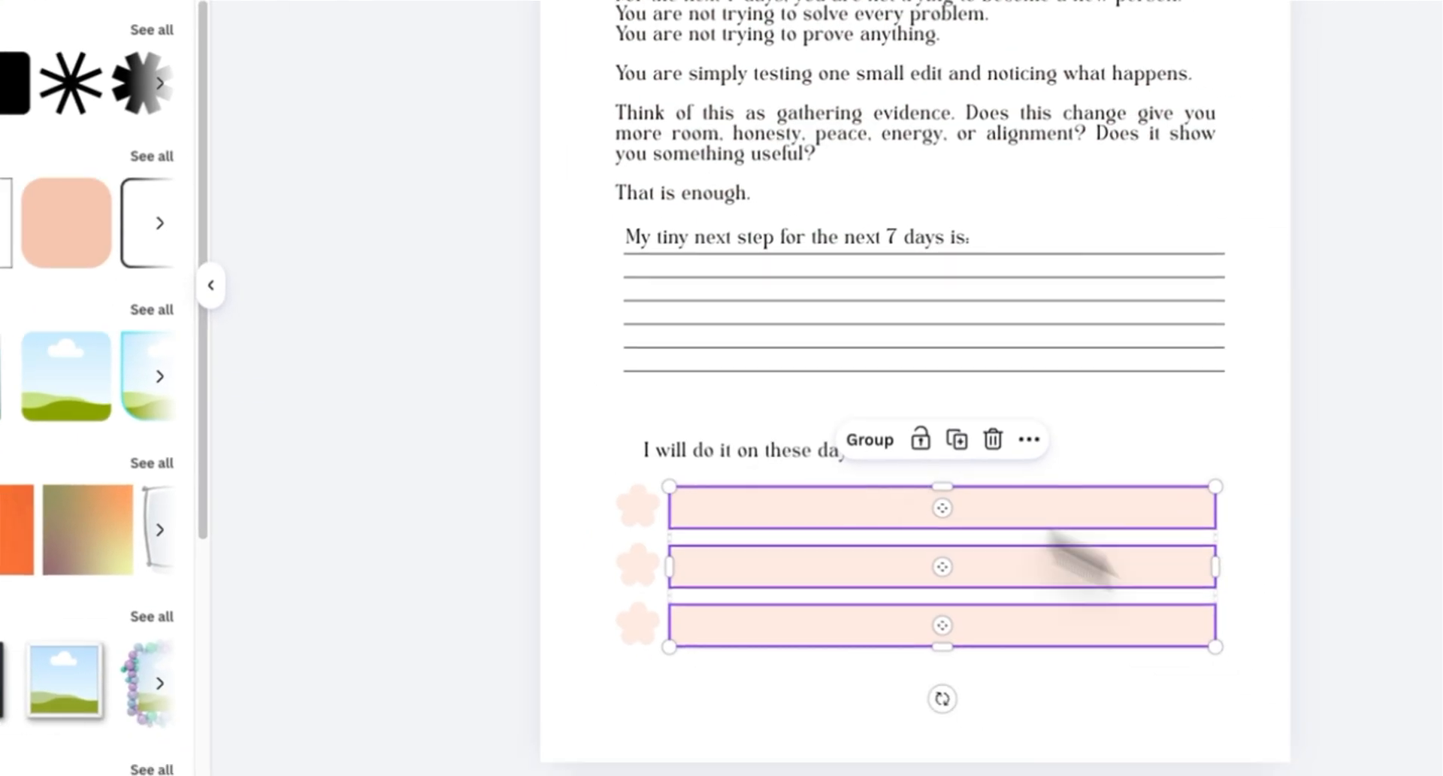
drag(1216, 566, 746, 467)
click(558, 630)
drag(428, 629, 695, 398)
drag(701, 496, 701, 453)
click(520, 580)
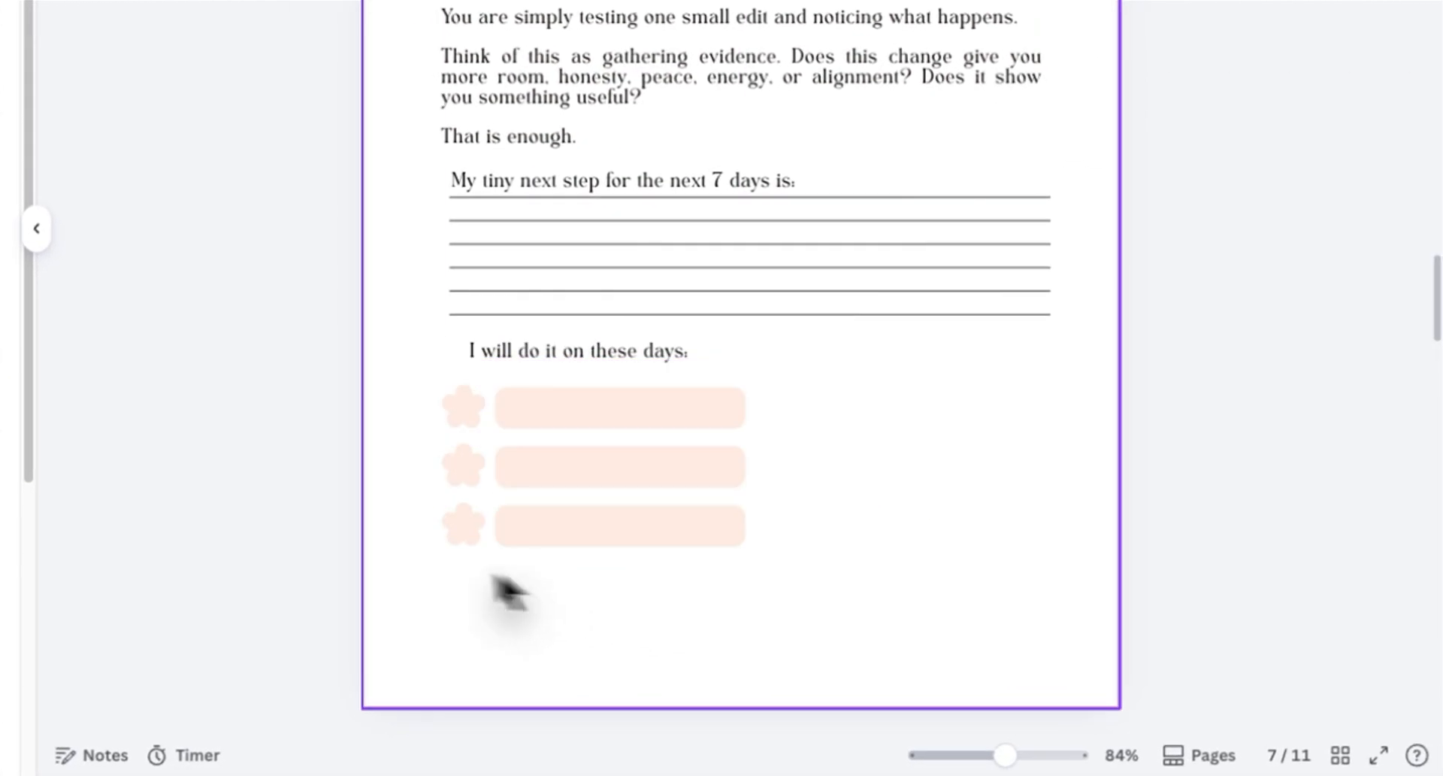
Step: Duplicate the flower answer boxes under 'I will do it on these days:' to add more rows
drag(440, 566, 654, 454)
key(ctrl+d)
drag(634, 548, 624, 638)
click(885, 589)
click(631, 533)
drag(442, 587, 923, 460)
click(854, 628)
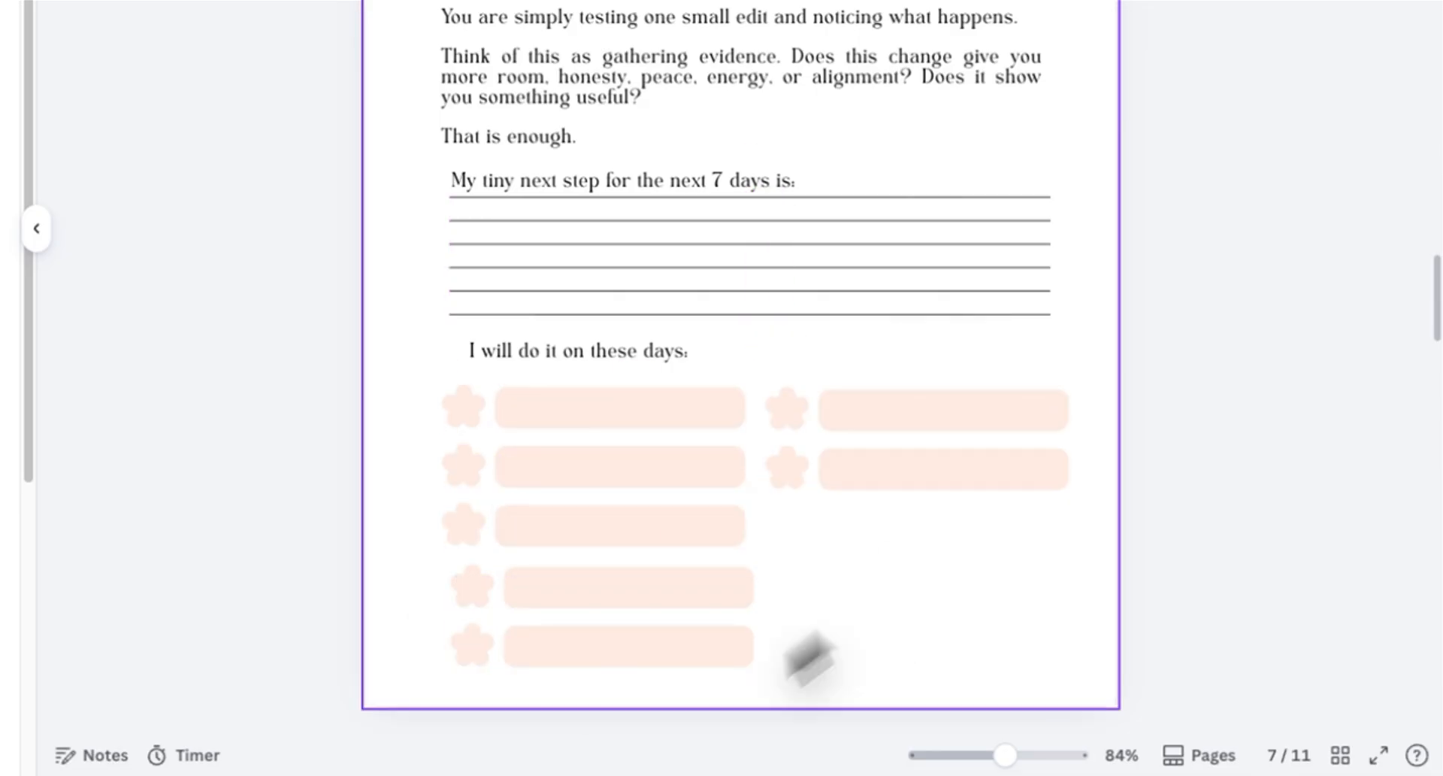
drag(499, 676, 700, 655)
drag(415, 665, 601, 653)
drag(604, 652, 723, 655)
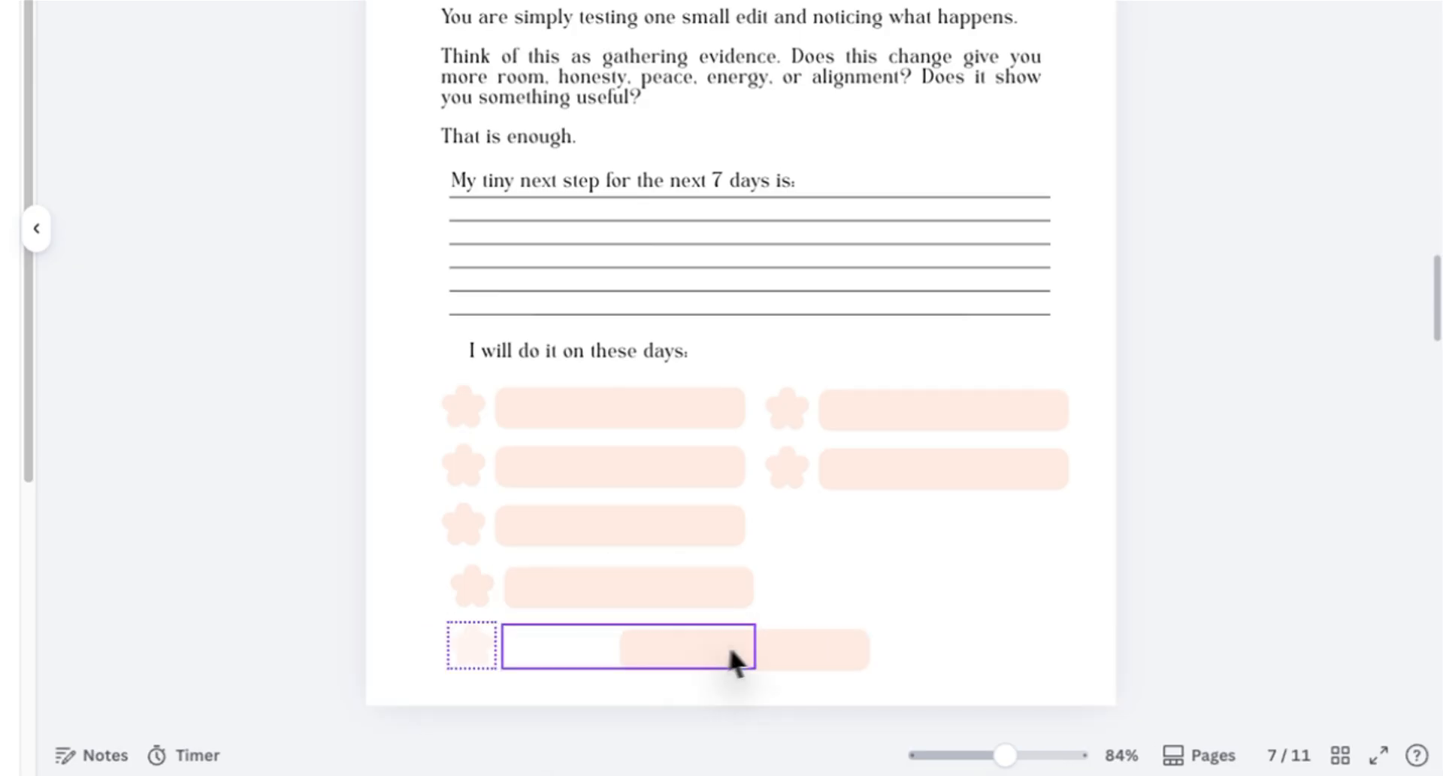
key(ctrl+z)
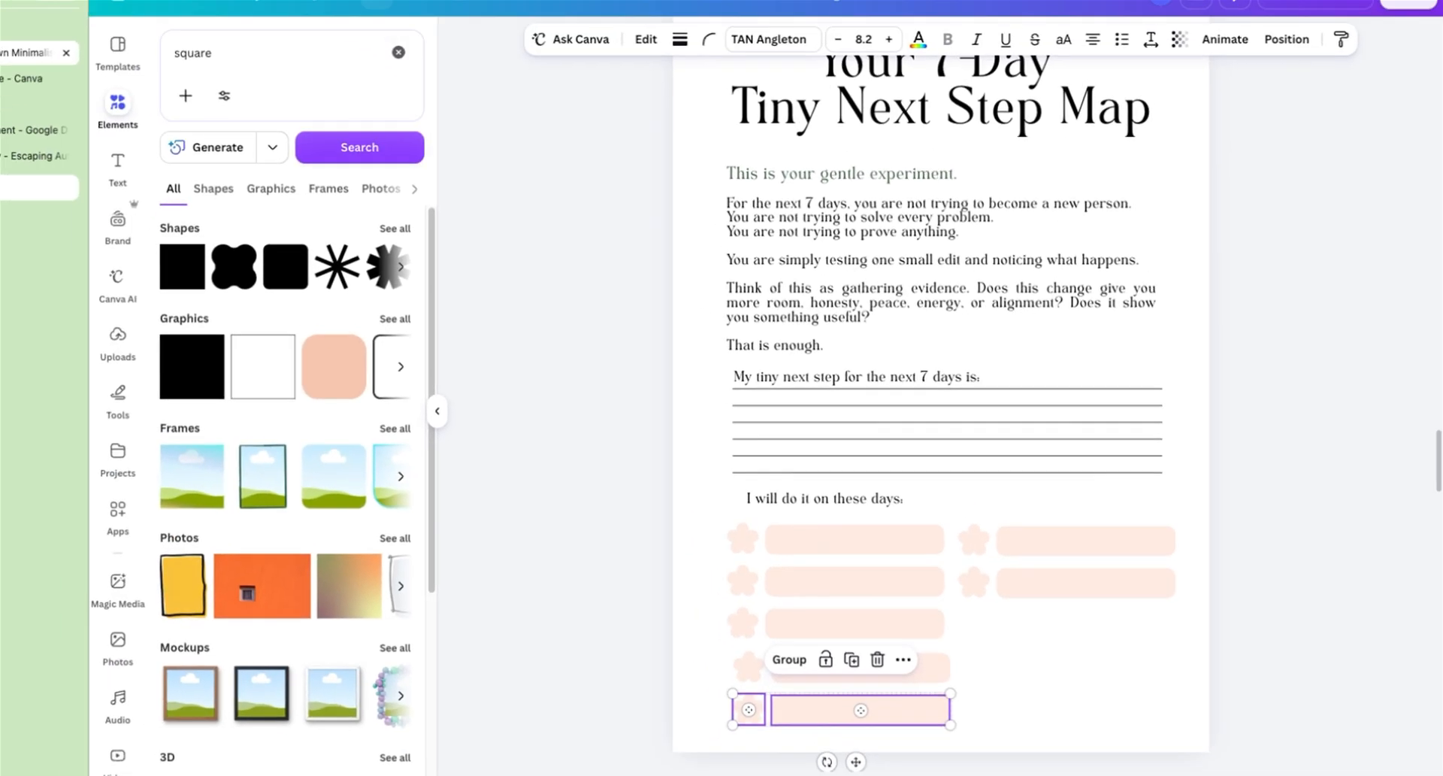
Step: Select the left column of day boxes and tidy up their spacing
drag(778, 718, 1011, 633)
click(1020, 729)
drag(746, 645, 929, 442)
right_click(925, 439)
mouse_move(997, 532)
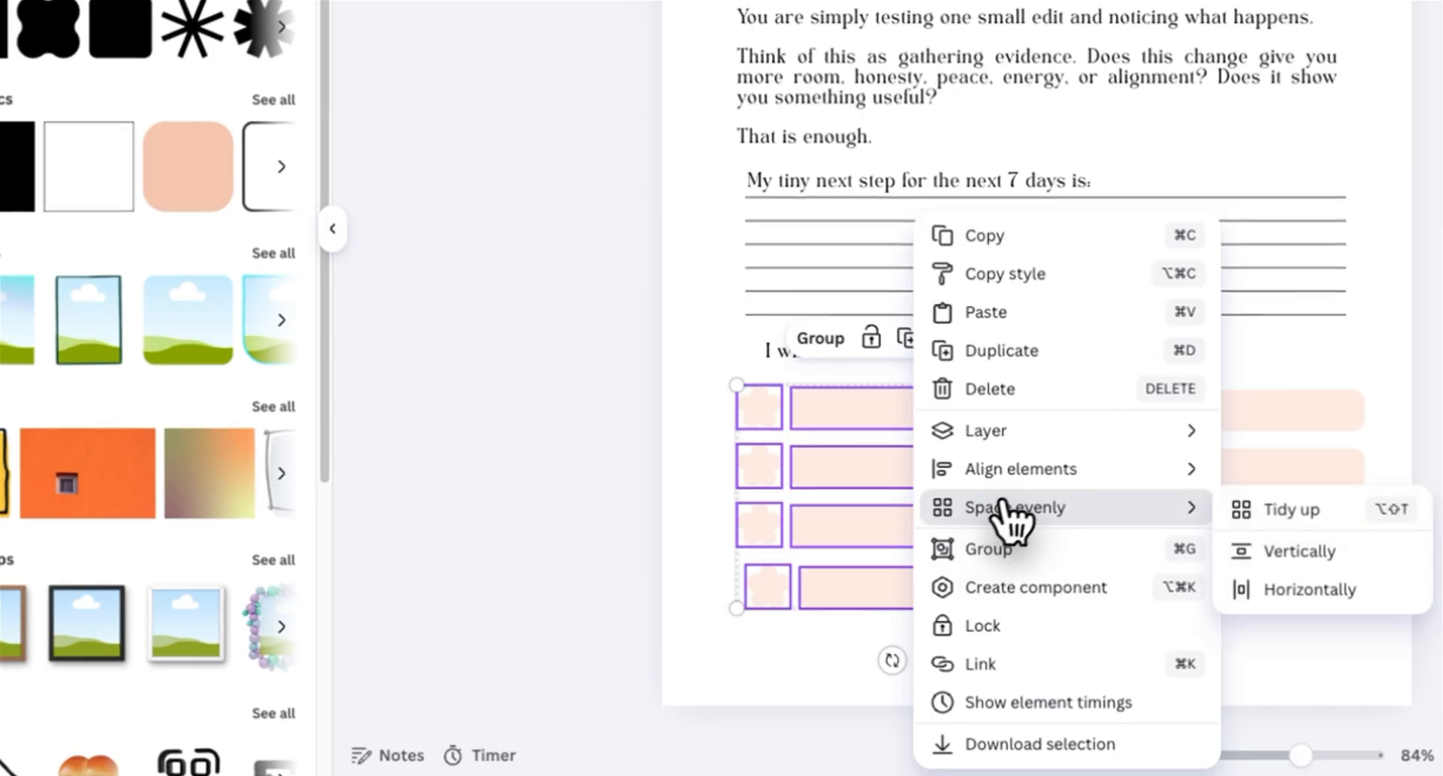
click(1257, 526)
Step: Space the right column of day boxes evenly vertically
drag(1088, 559, 1238, 367)
right_click(1253, 400)
mouse_move(1326, 507)
click(1123, 508)
click(1258, 604)
drag(1078, 559, 1214, 384)
drag(1267, 537, 1267, 532)
Step: Duplicate the 'I will do it on these days:' text into the first box and change it to Monday
click(876, 397)
click(853, 357)
click(1113, 296)
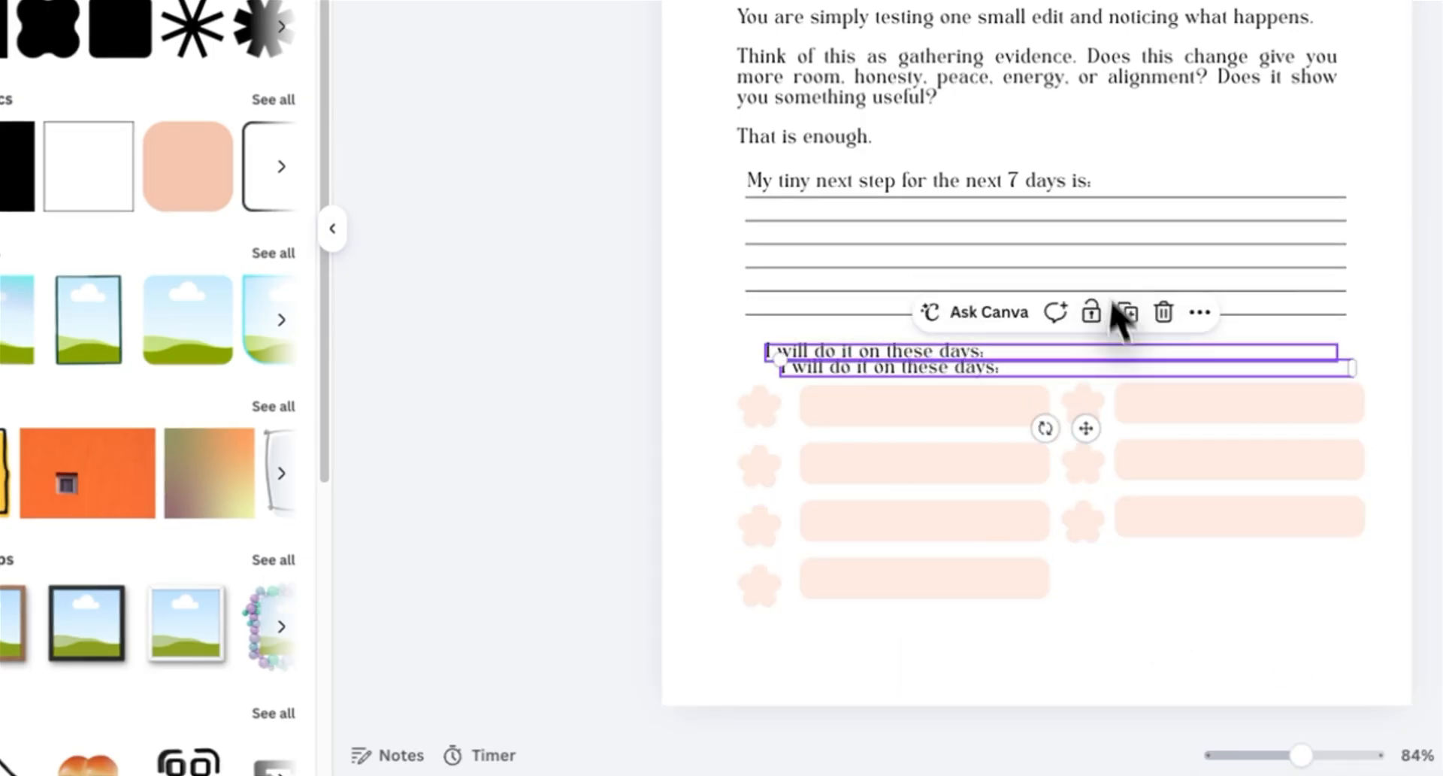
drag(926, 428, 946, 462)
text(Monday)
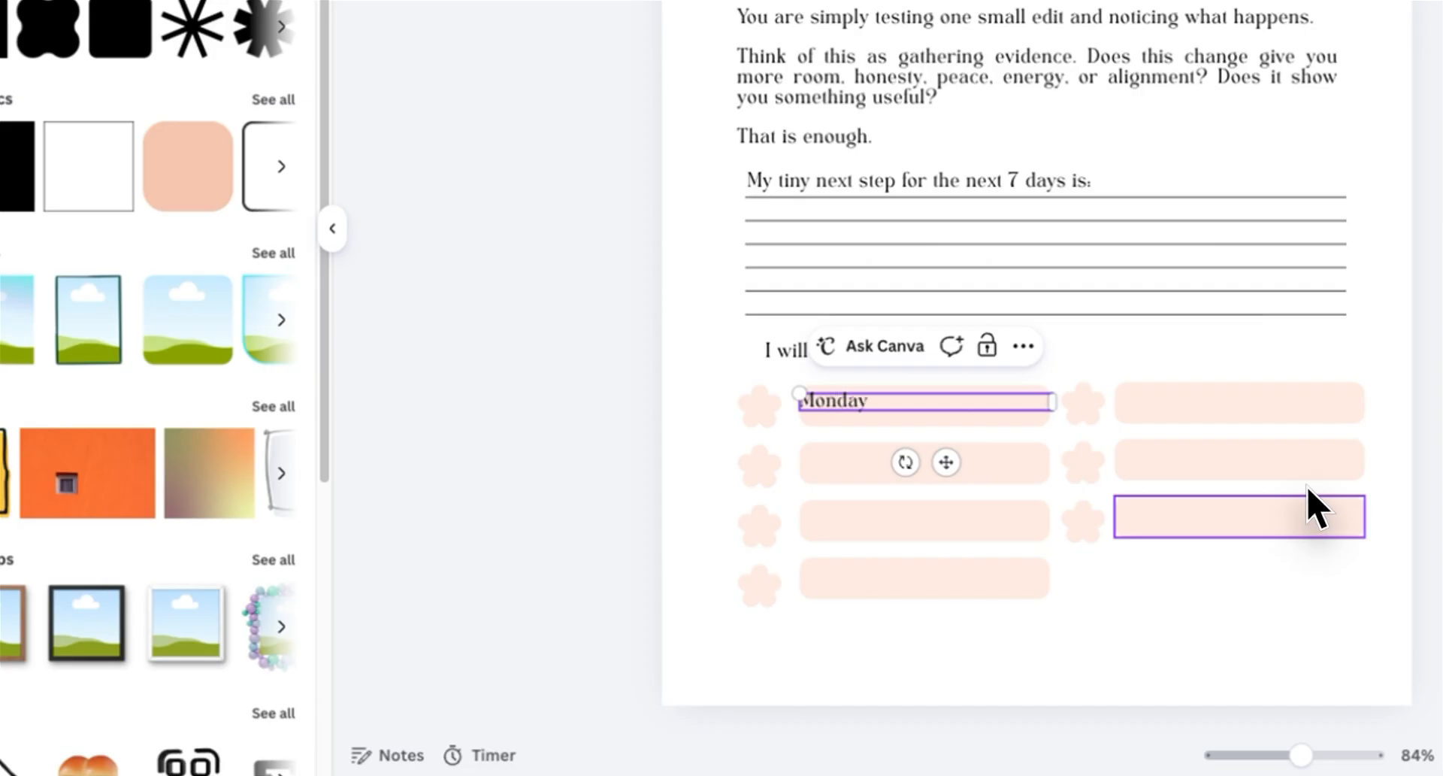
Step: Copy the day label into the second box and change it to Tuesday
drag(1051, 401, 1000, 400)
drag(926, 452, 931, 579)
click(918, 453)
click(929, 404)
click(973, 349)
text(Tuesday)
Step: Copy a day label into the third box, delete the stray sticky note, and set the label to Wednesday
click(920, 461)
click(977, 407)
text(sday)
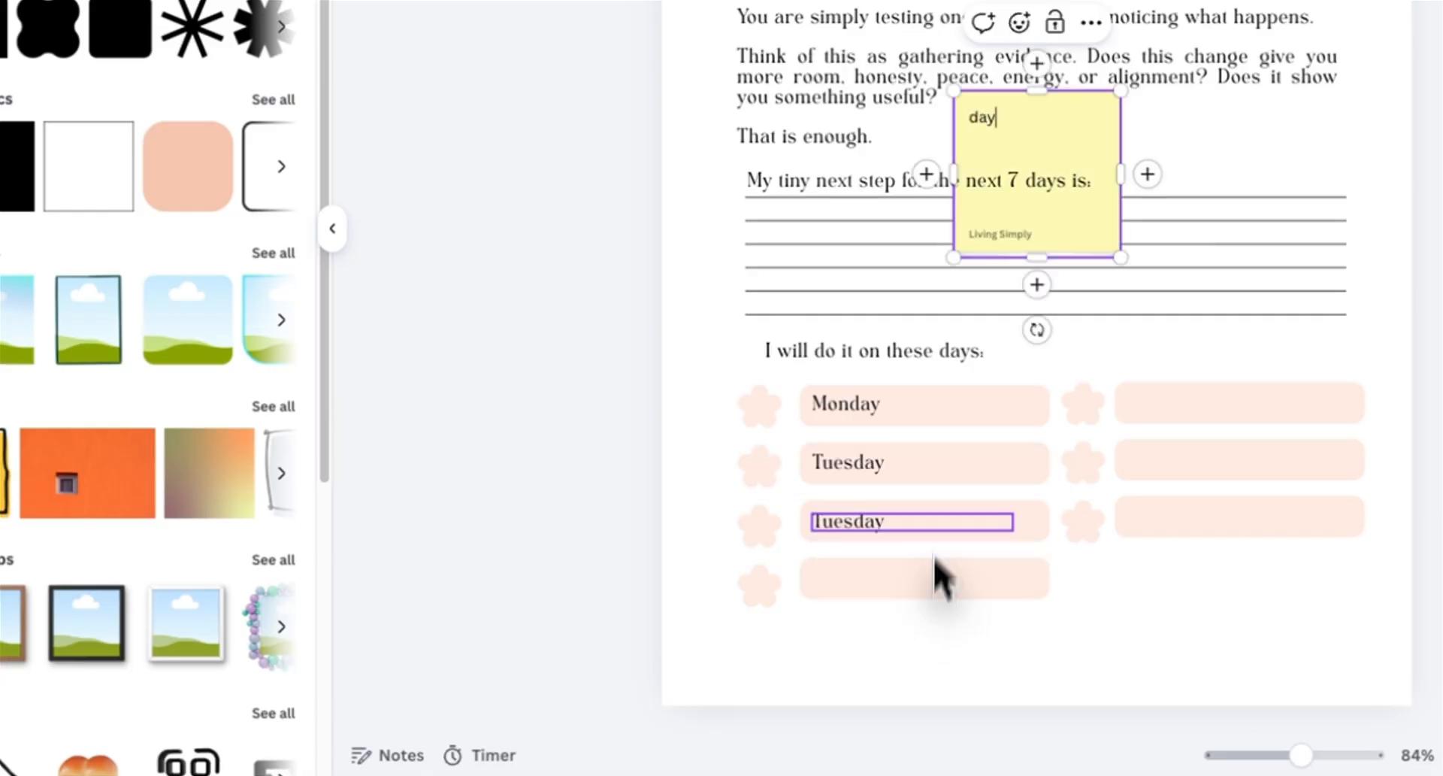
click(1211, 133)
click(1067, 176)
key(Delete)
double_click(948, 522)
text(Wednesday)
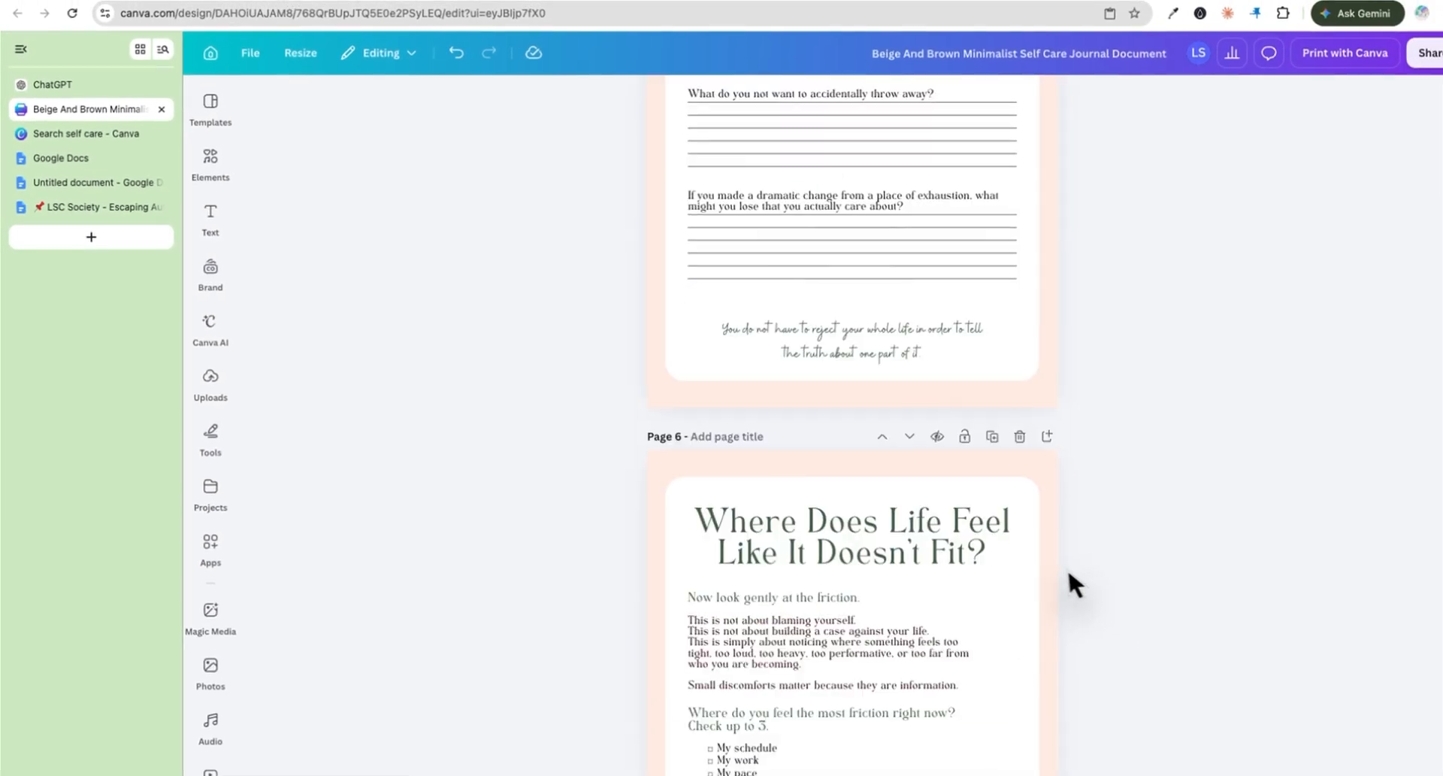
Step: Open the download options from the Share menu
scroll(1079, 584, down, 10)
scroll(1050, 579, up, 10)
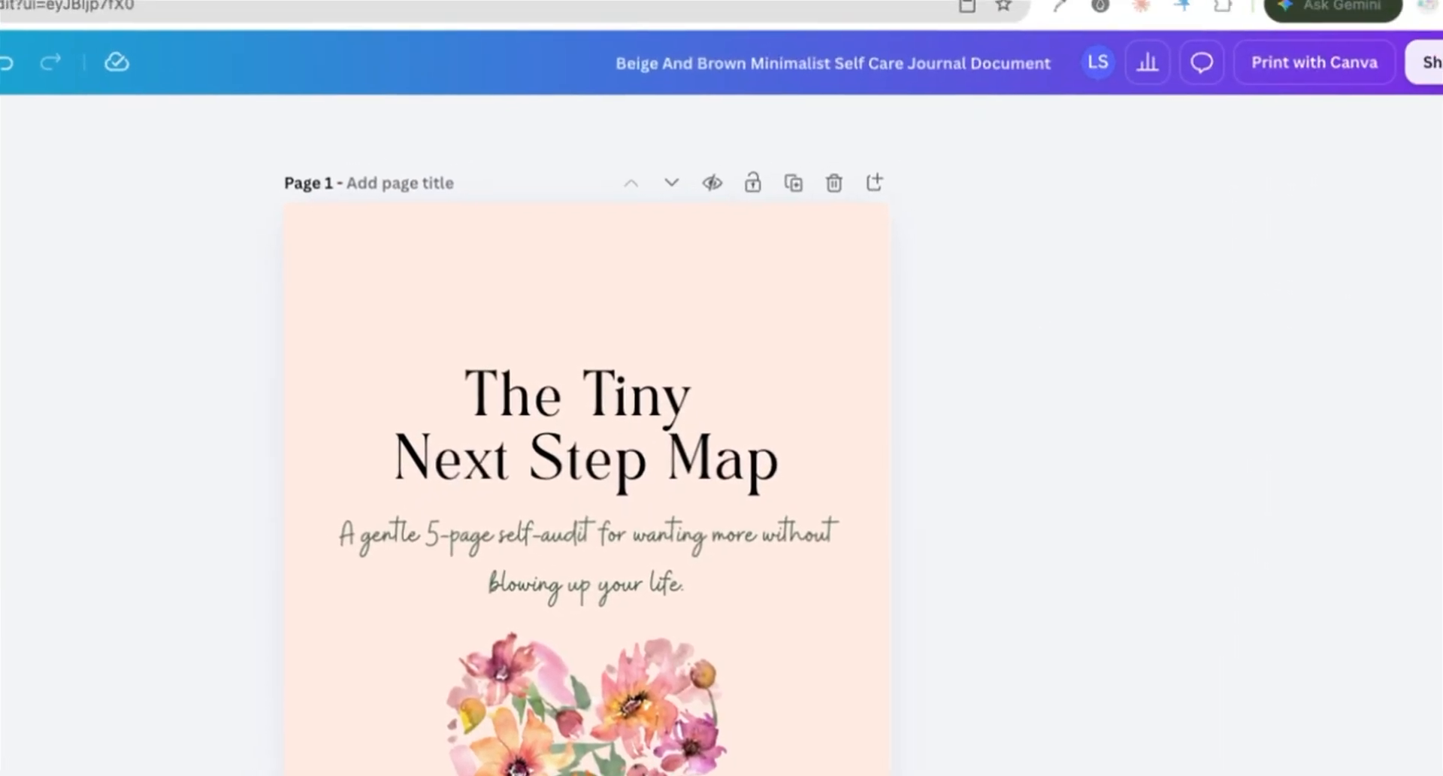
click(1391, 71)
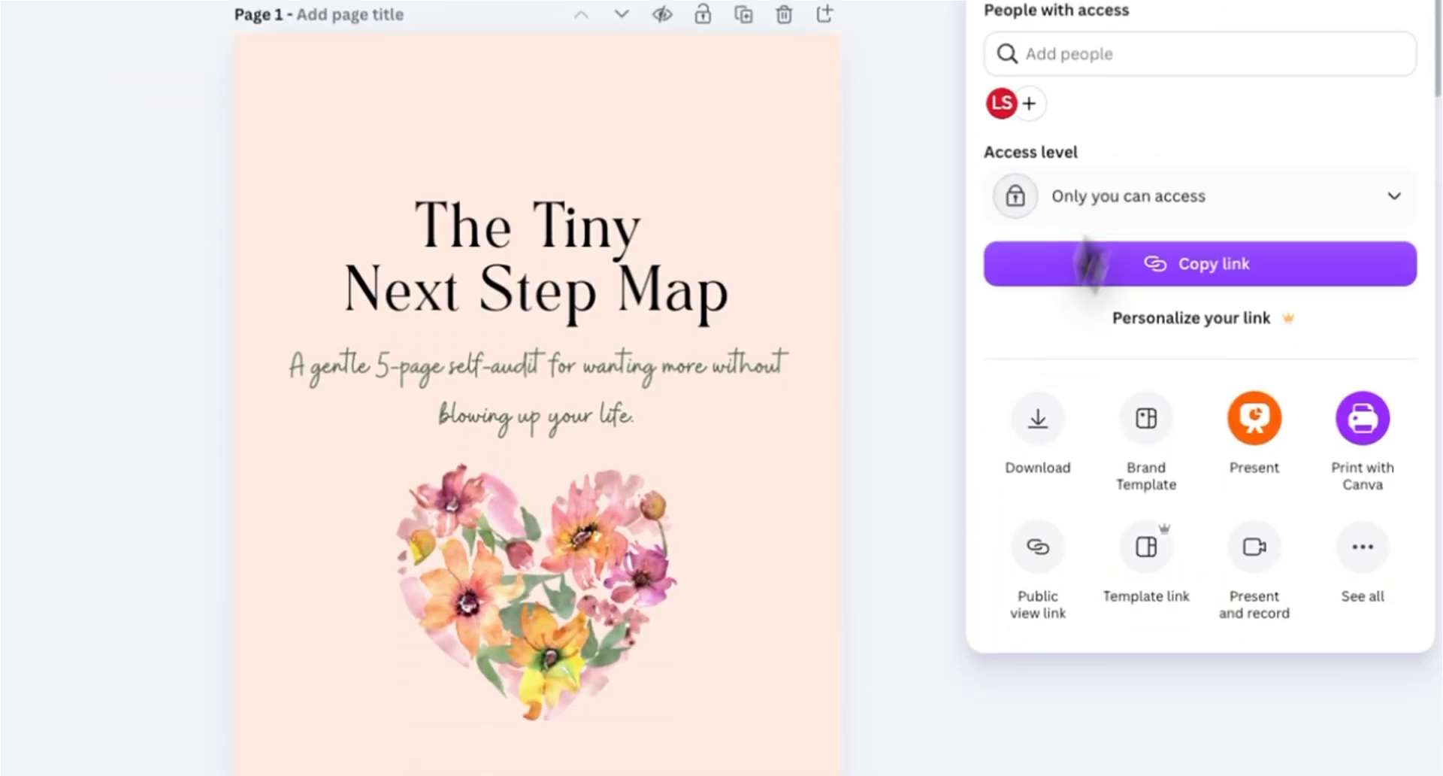
click(1046, 410)
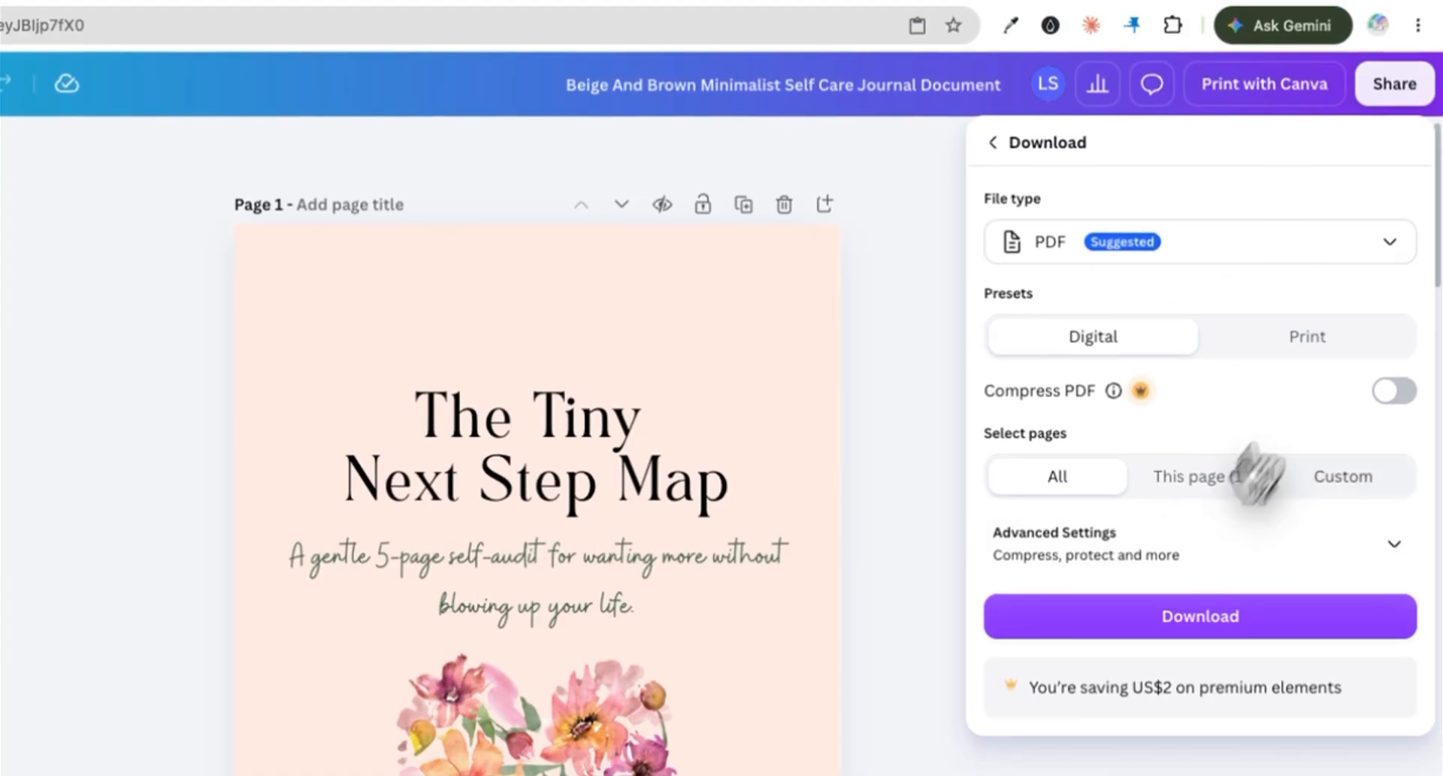
Step: Copy the whole promo-copy prompt for 'The Tiny Next Step Map' from the Google Doc
click(930, 431)
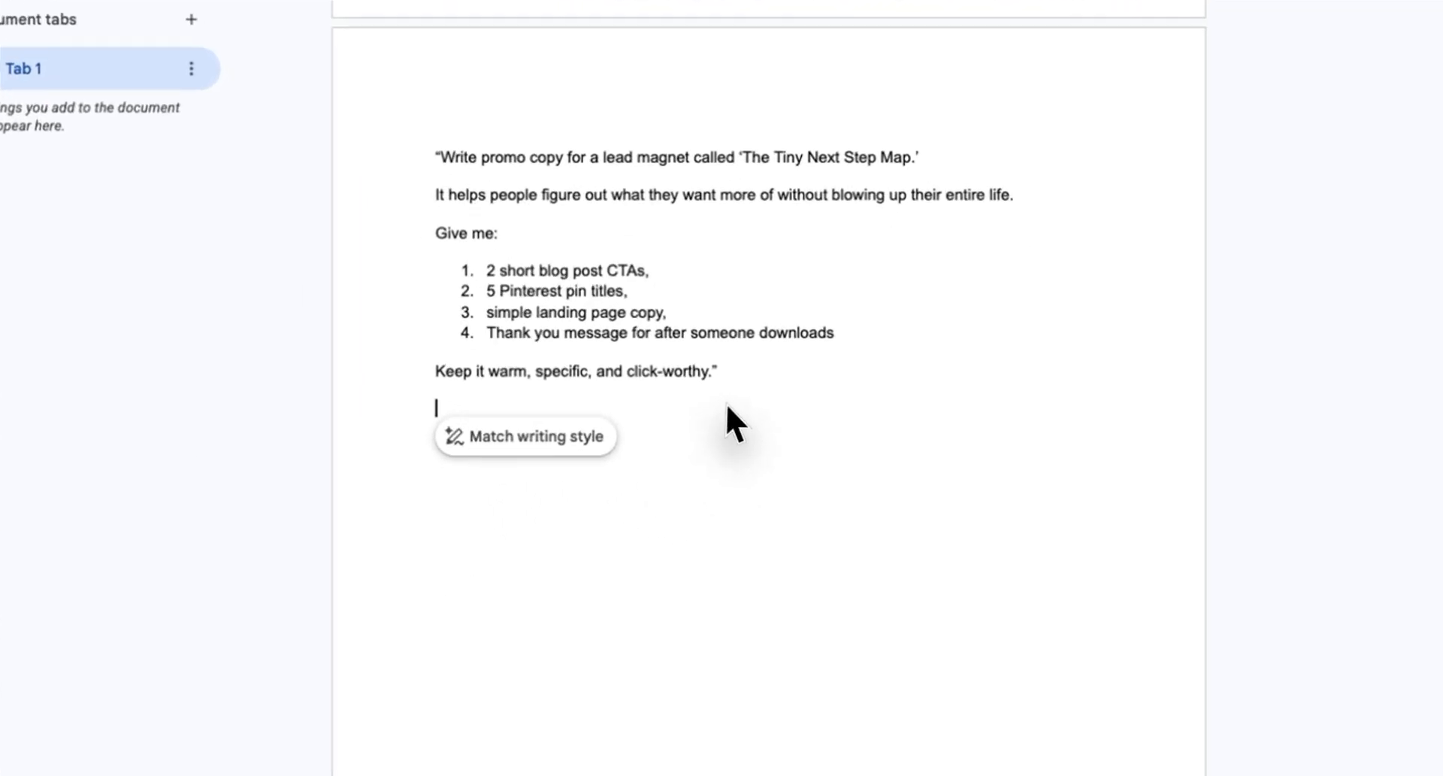
drag(432, 154, 891, 300)
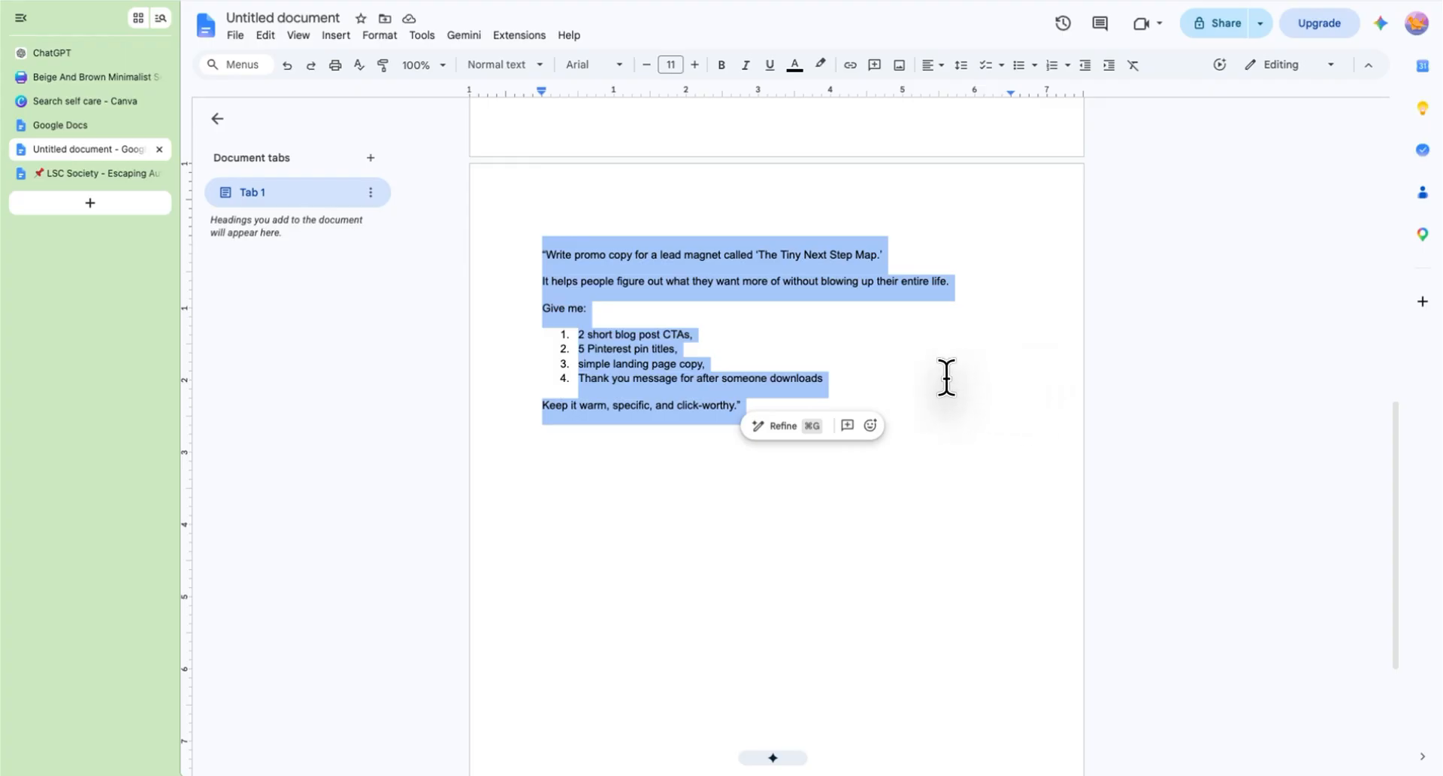
right_click(633, 347)
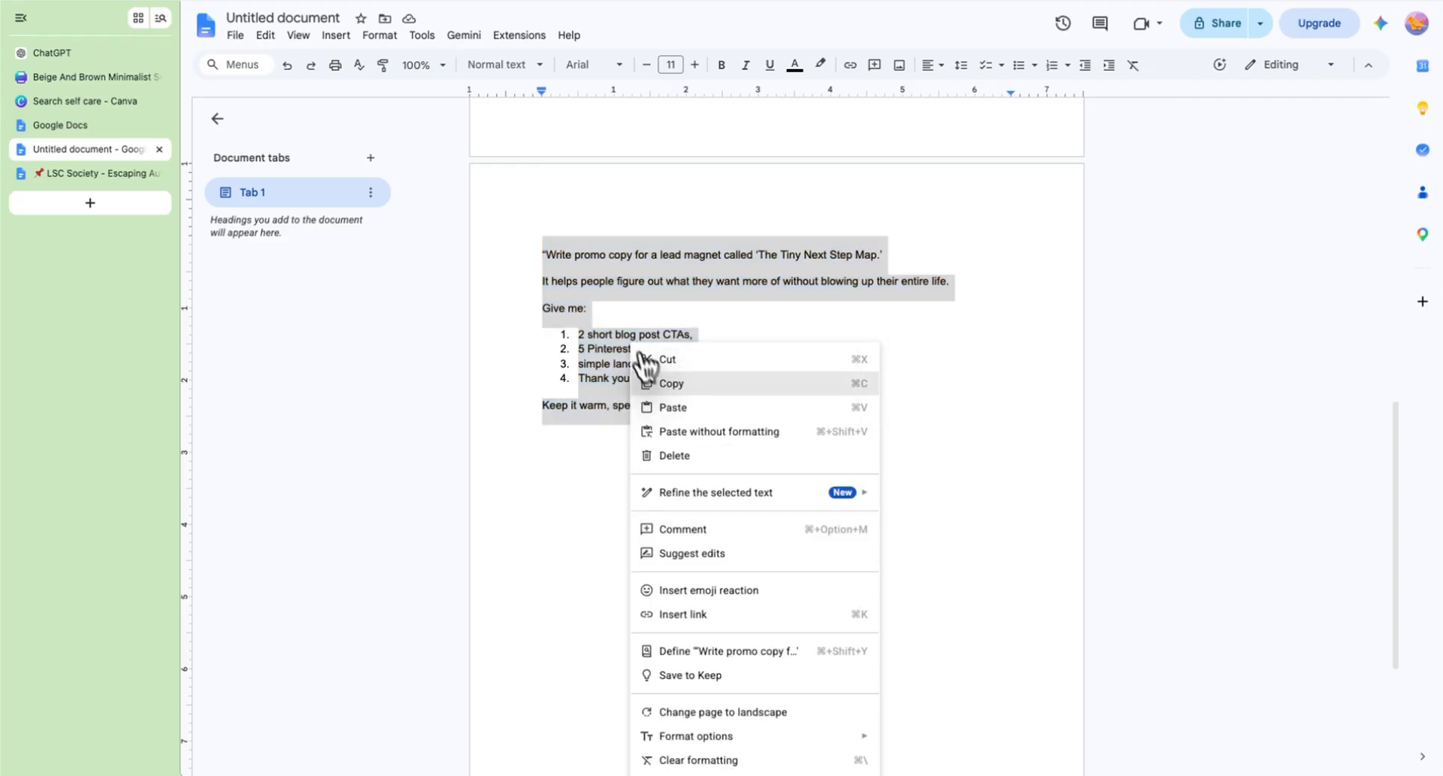
click(662, 383)
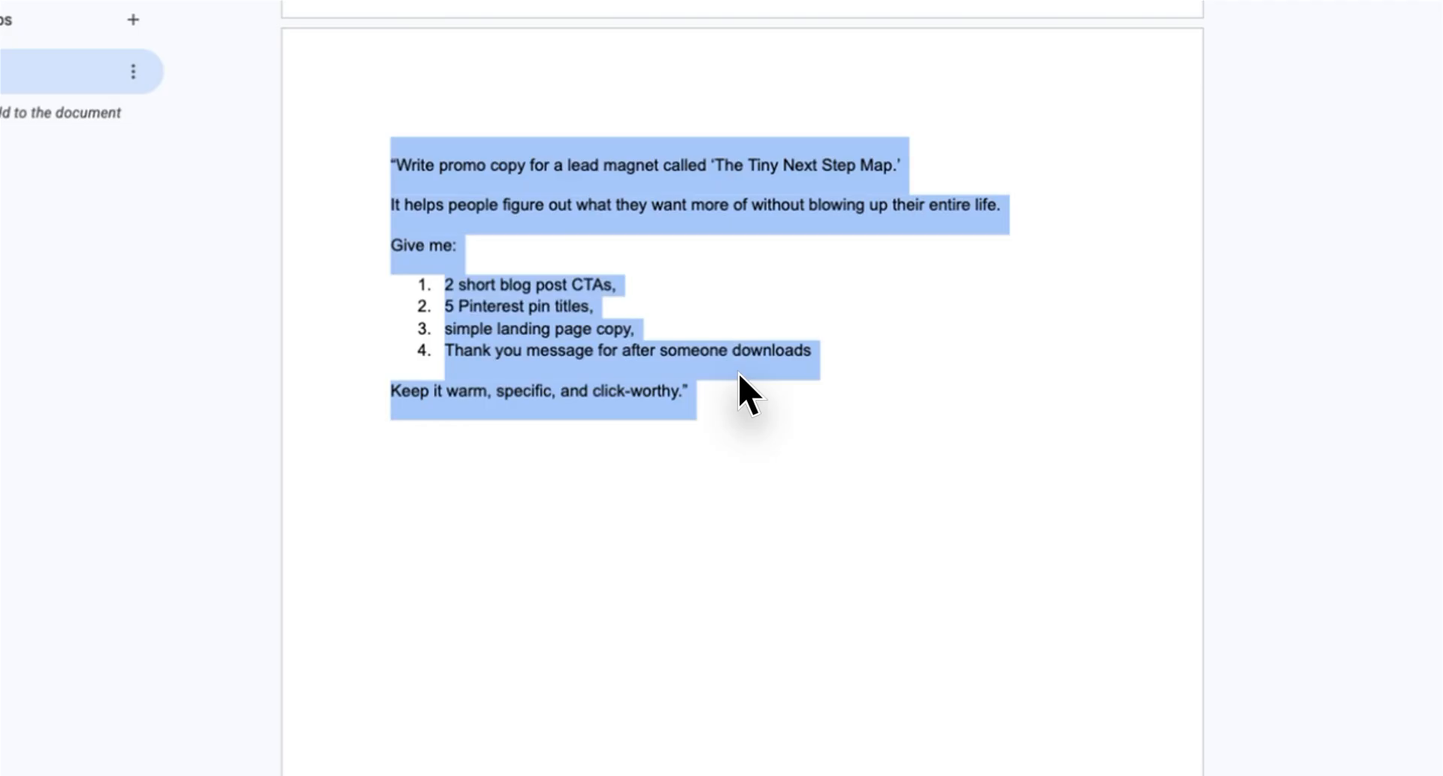
Step: Switch to ChatGPT and read through the generated CTAs, Pinterest titles, landing page copy and thank-you message
key(super+1)
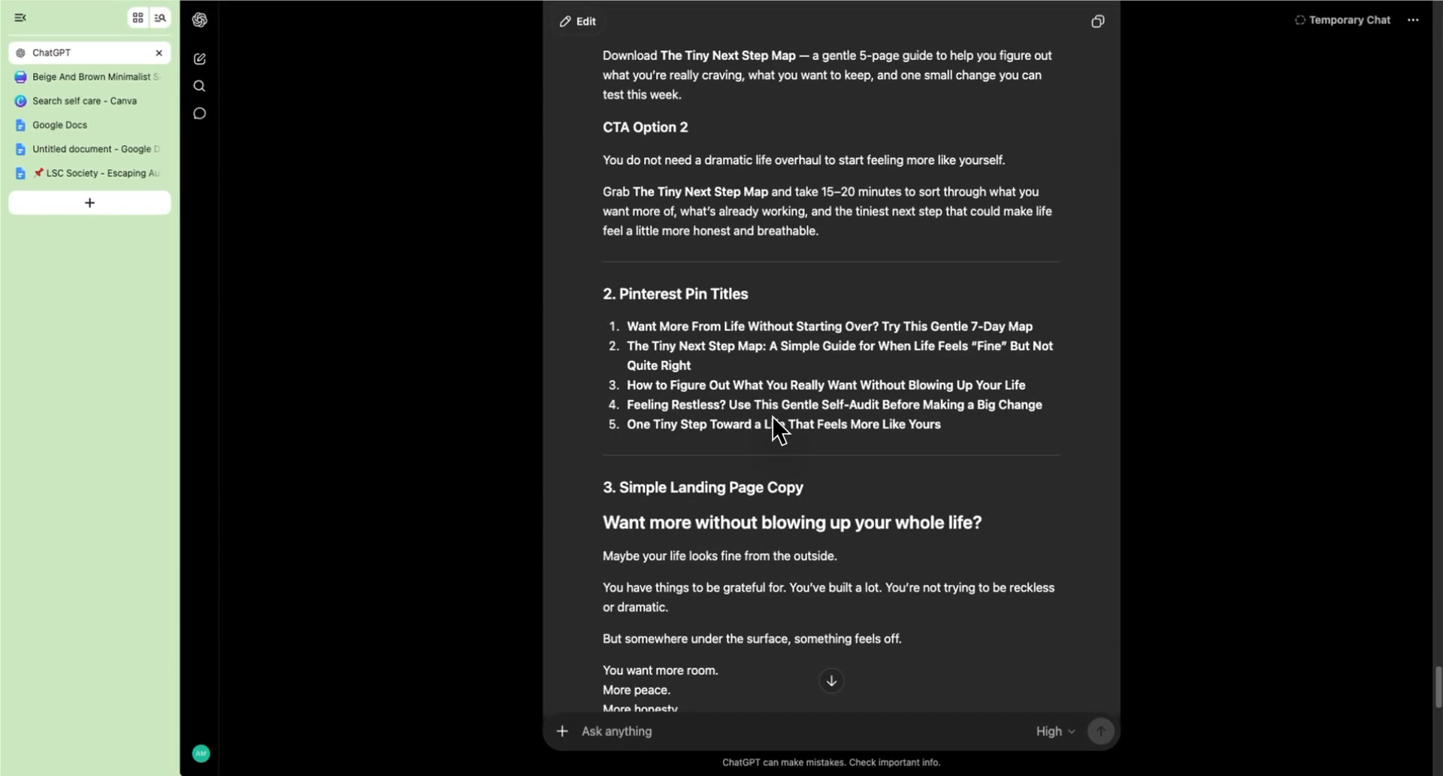
scroll(773, 418, down, 2)
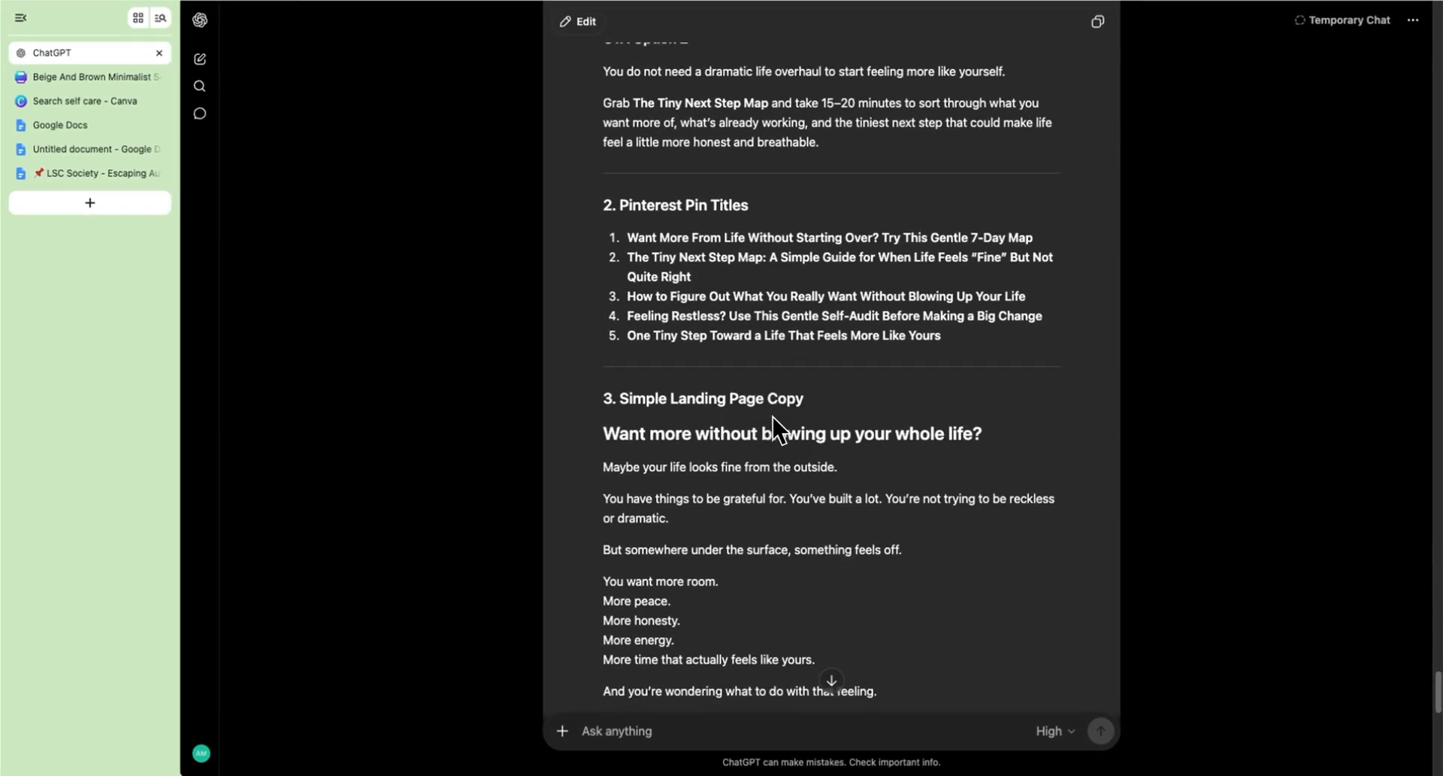
scroll(898, 470, down, 15)
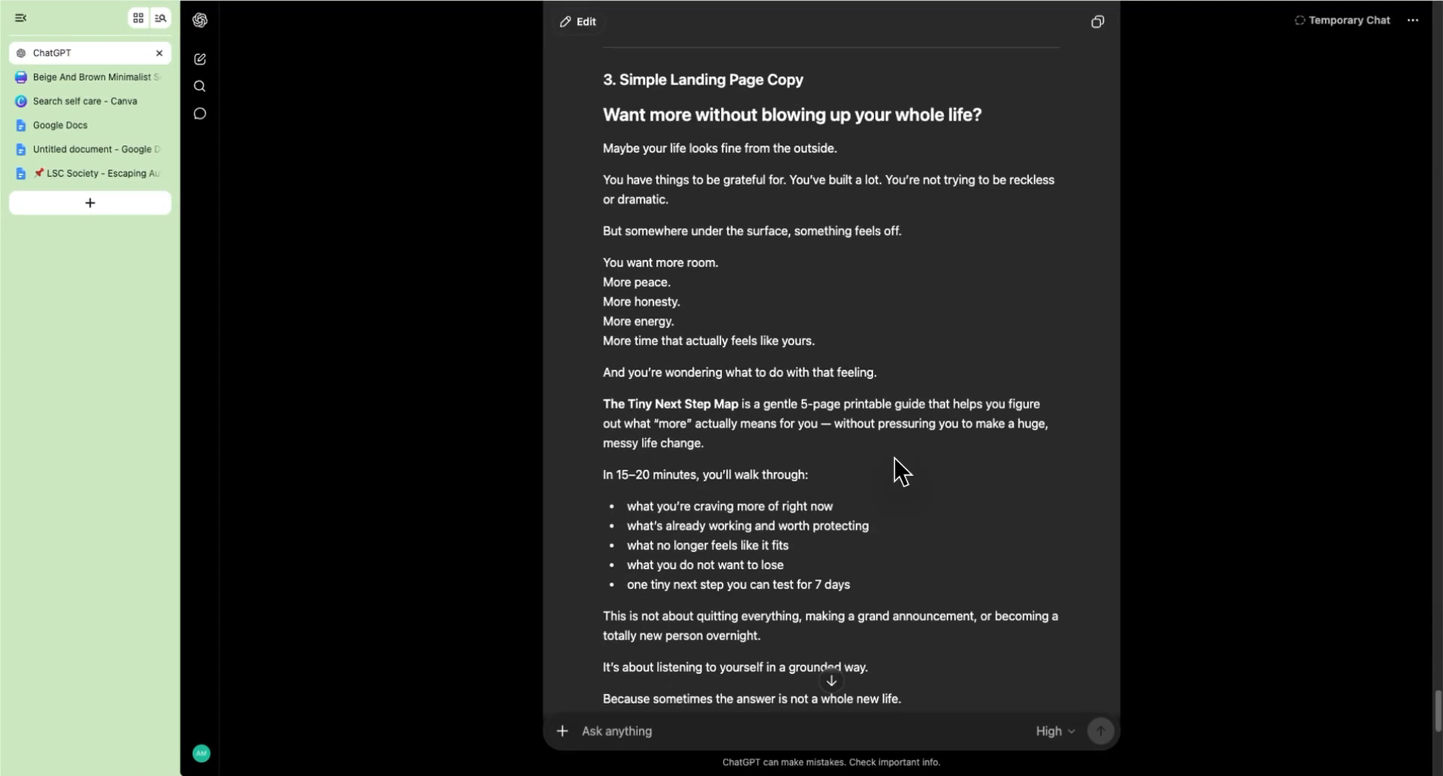
scroll(894, 460, down, 7)
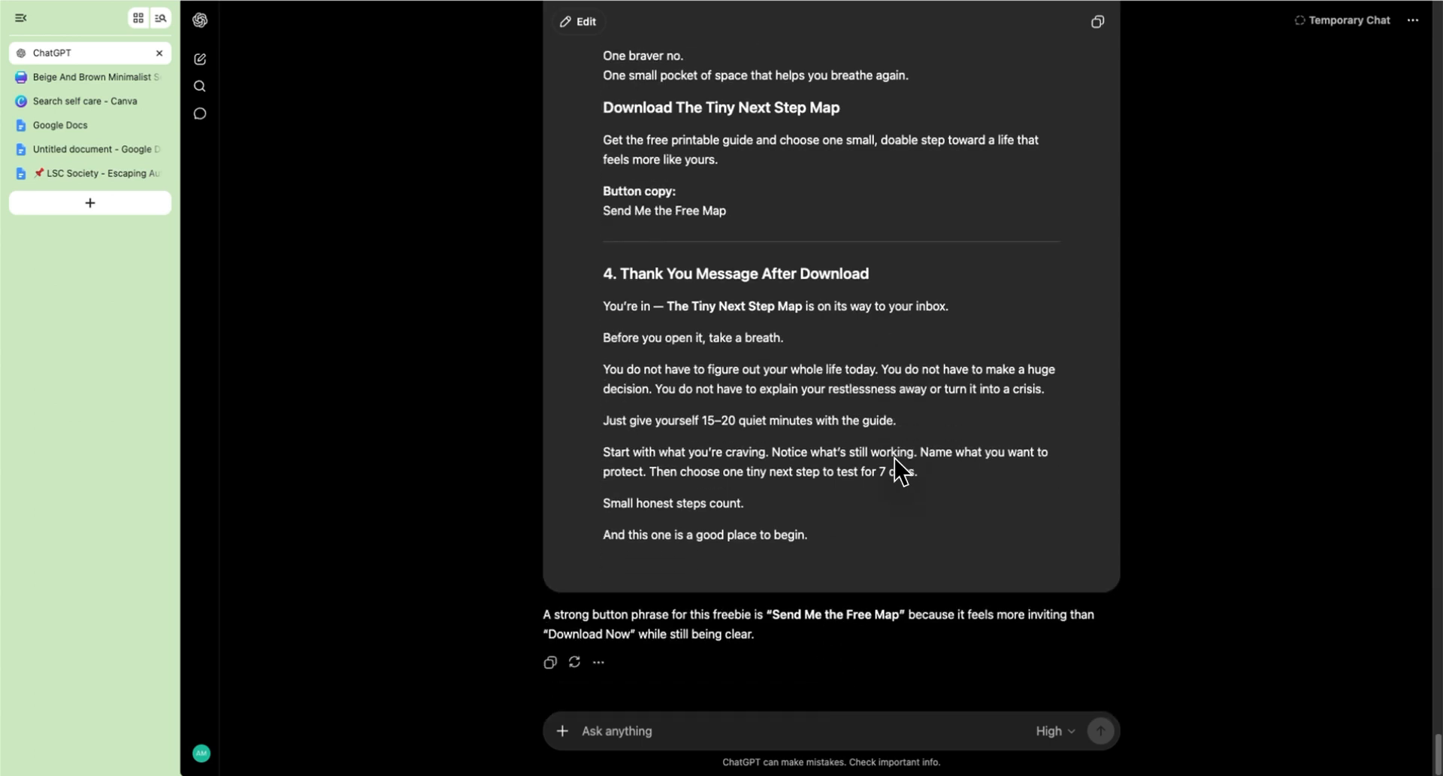